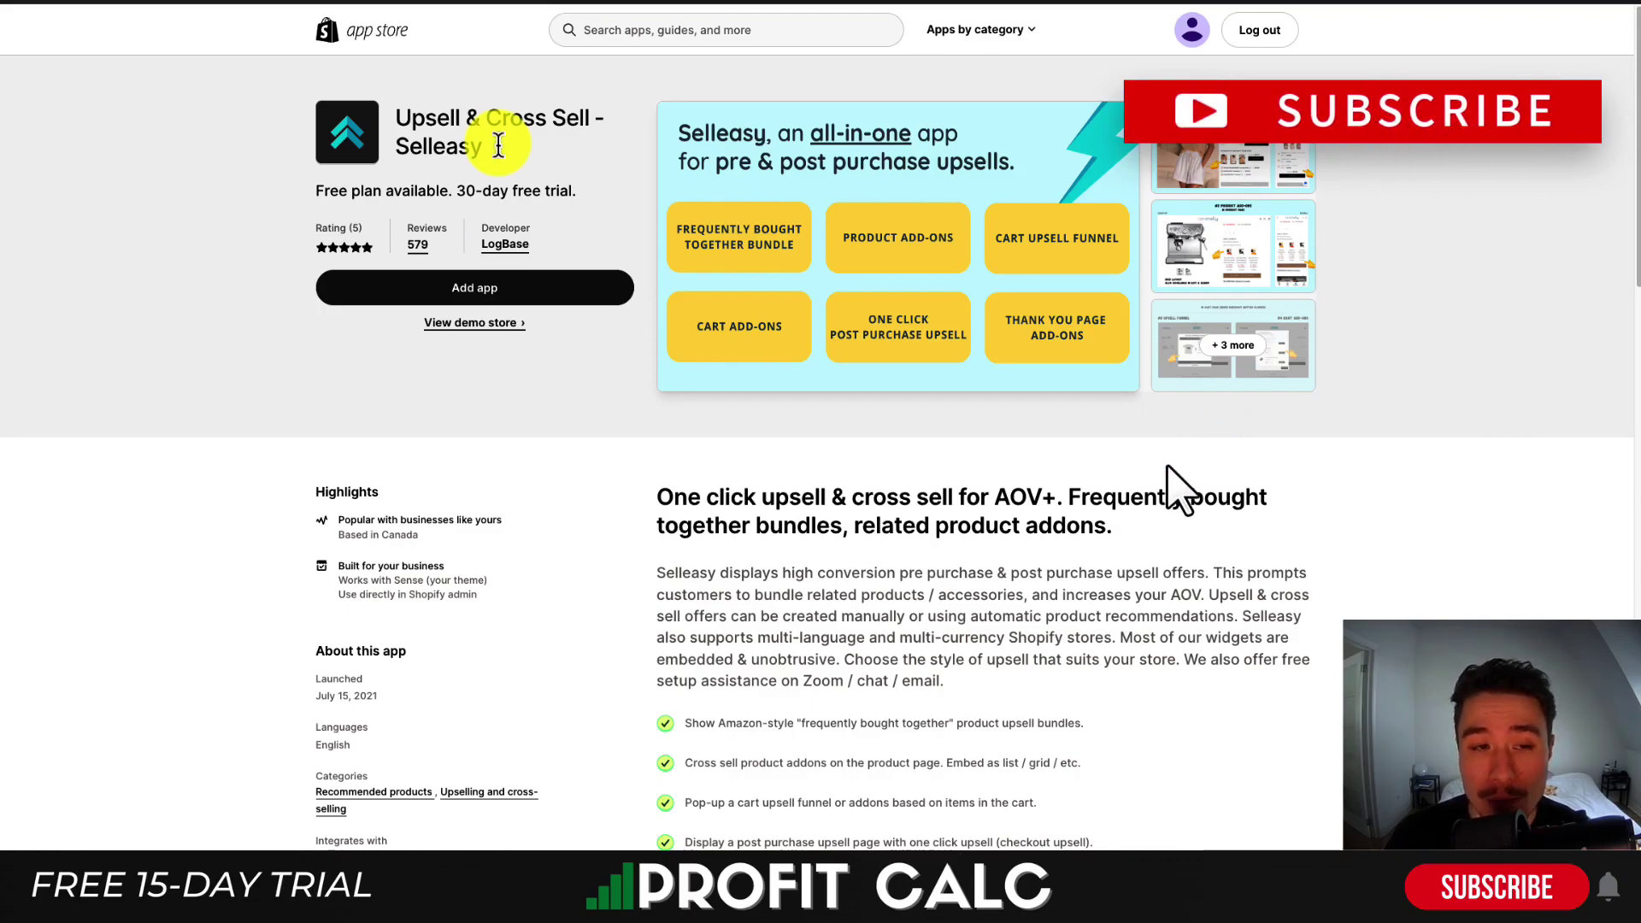
# Enlarge Selleasy's first screenshot, the '#1 Frequently Bought Together' widget example.
pyautogui.moveTo(467, 119); pyautogui.dragTo(494, 144)
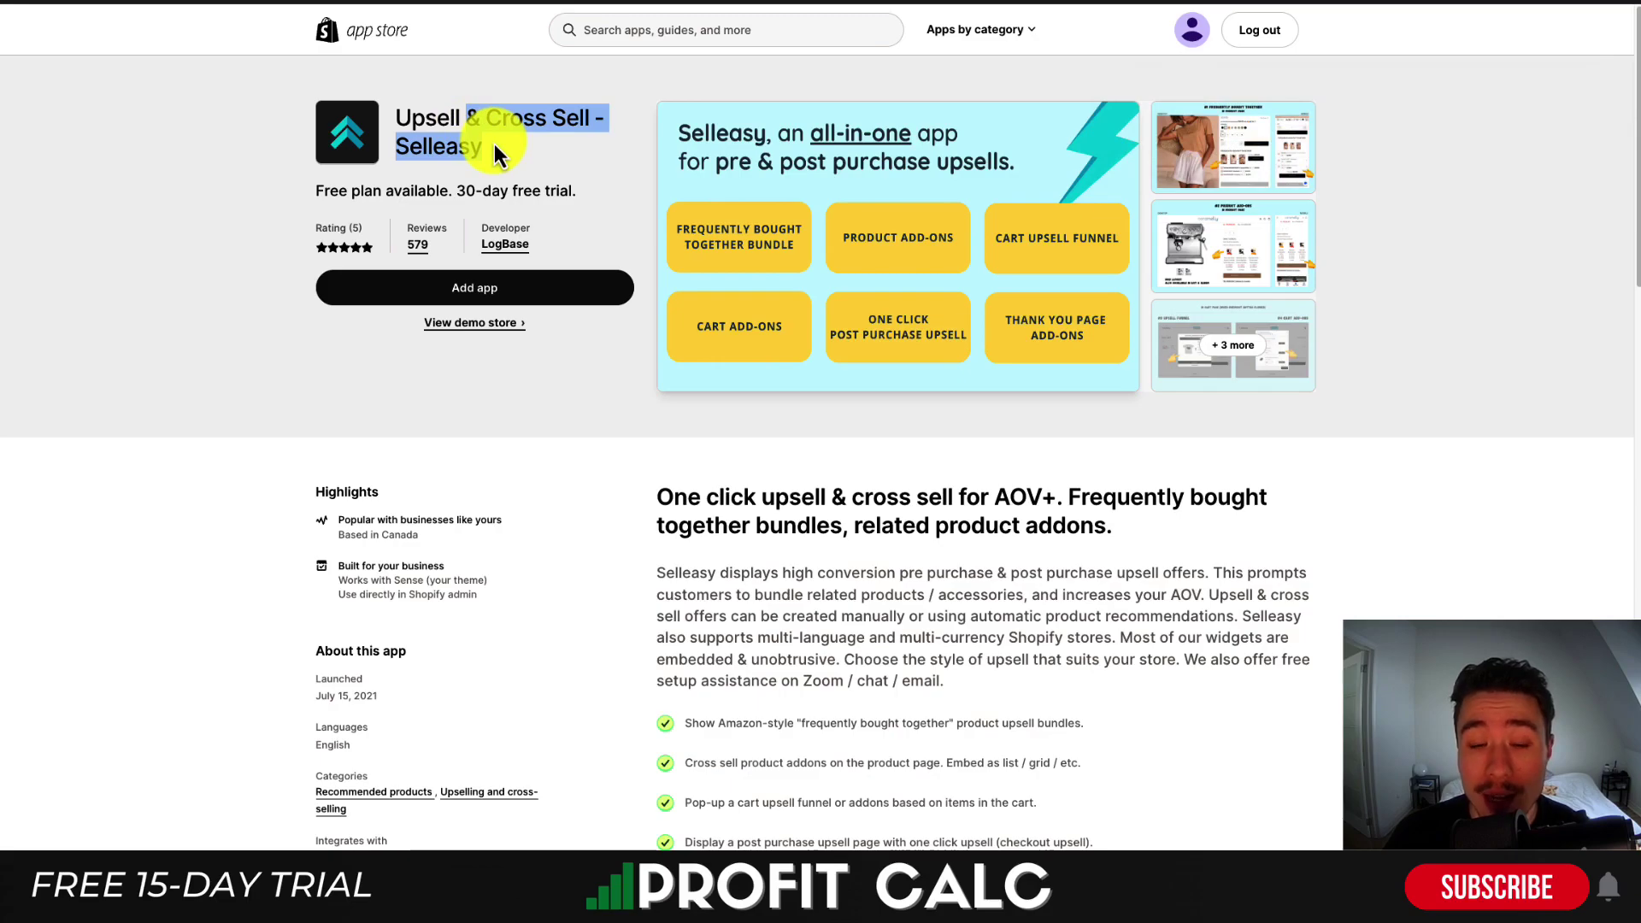
pyautogui.scroll(-3, 772, 331)
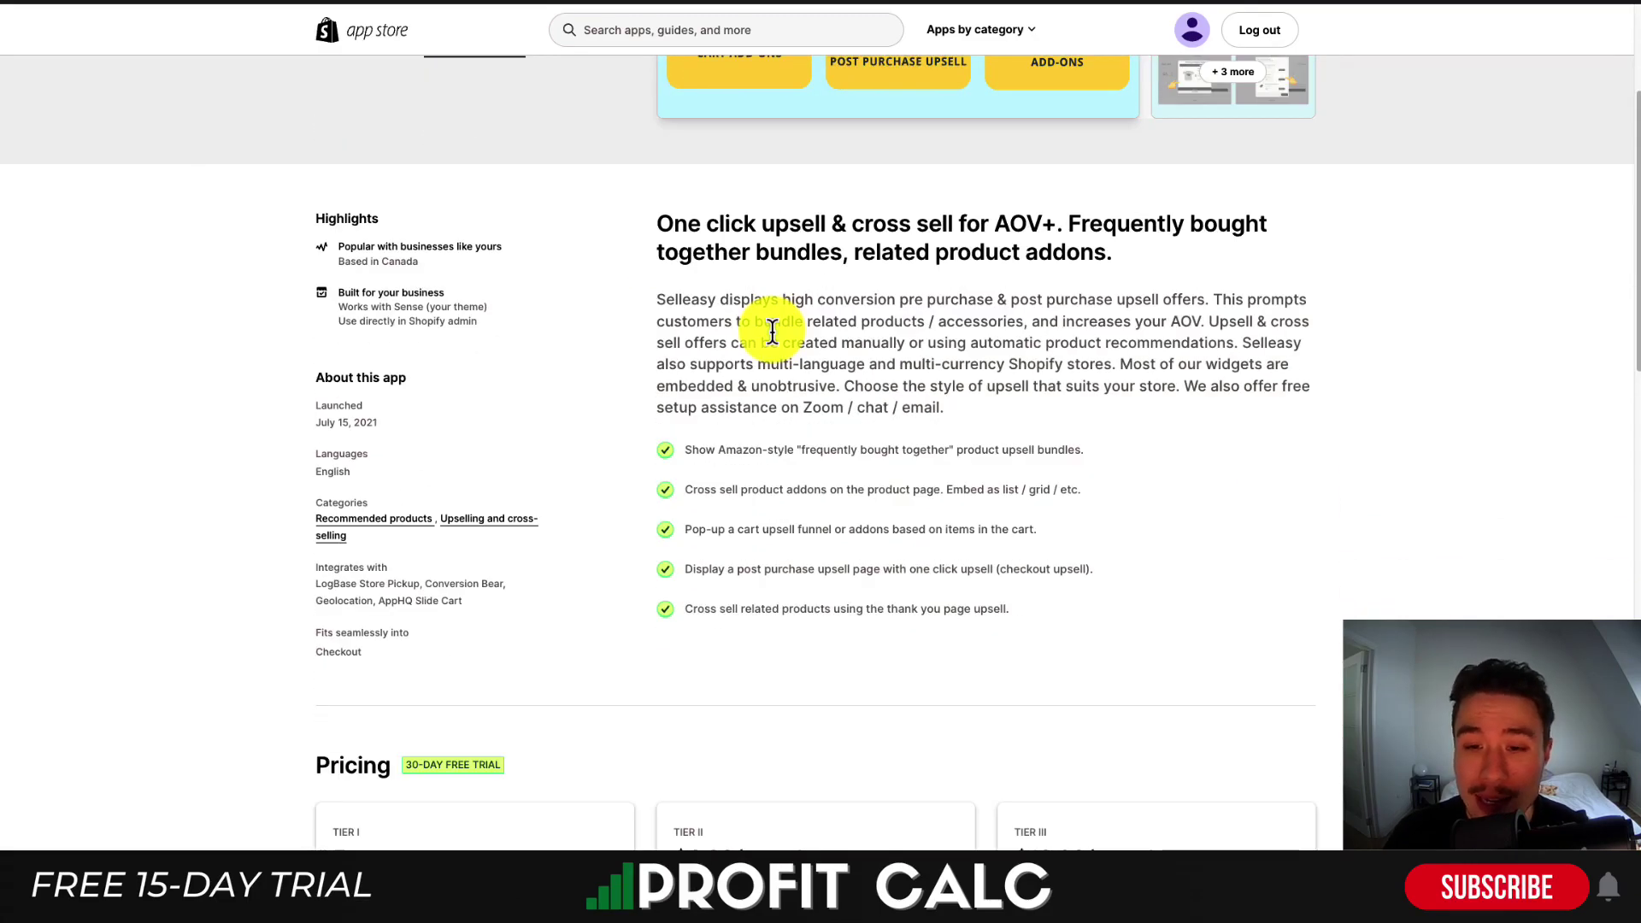
pyautogui.scroll(3, 772, 332)
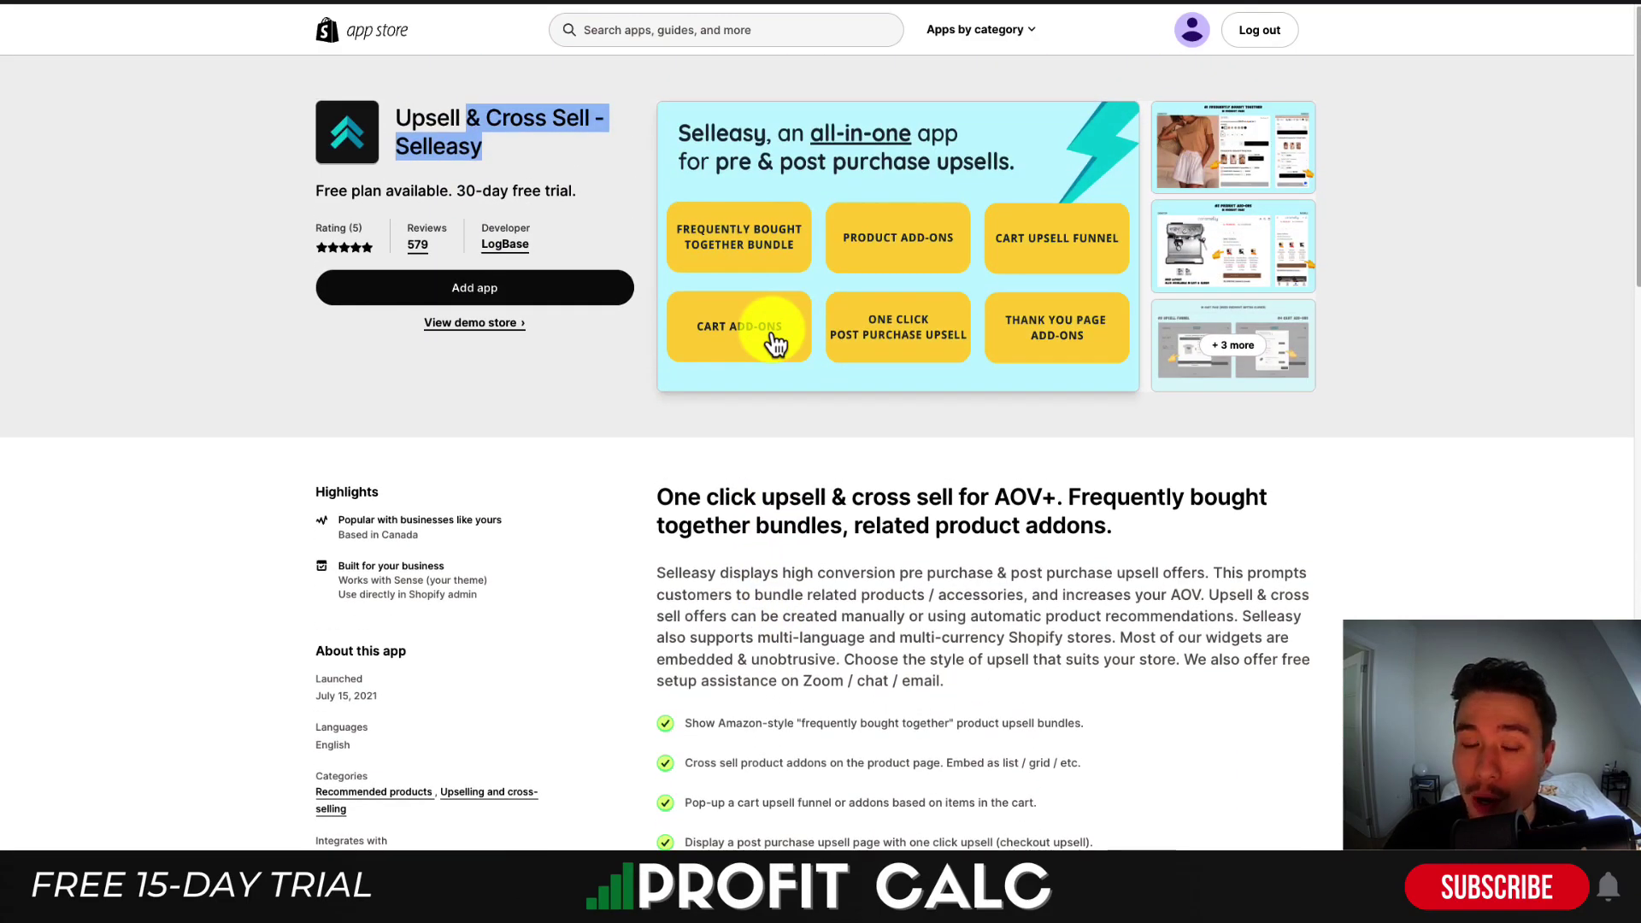
pyautogui.click(1279, 123)
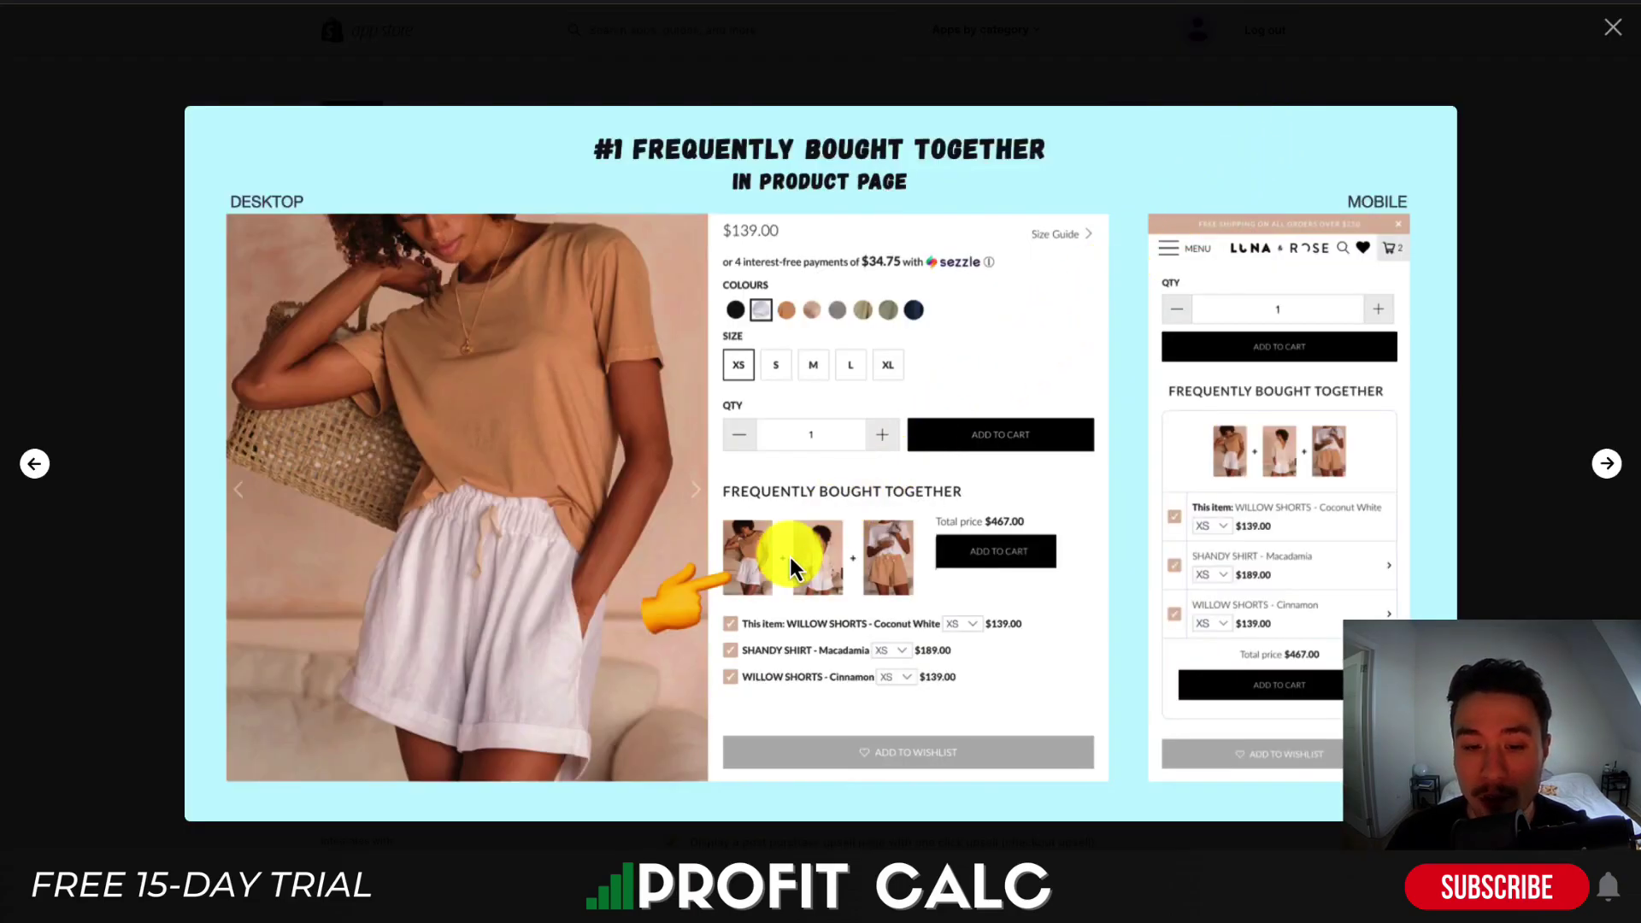
# View the '#2 Product Add-ons' screenshot, then close the gallery.
pyautogui.click(1597, 470)
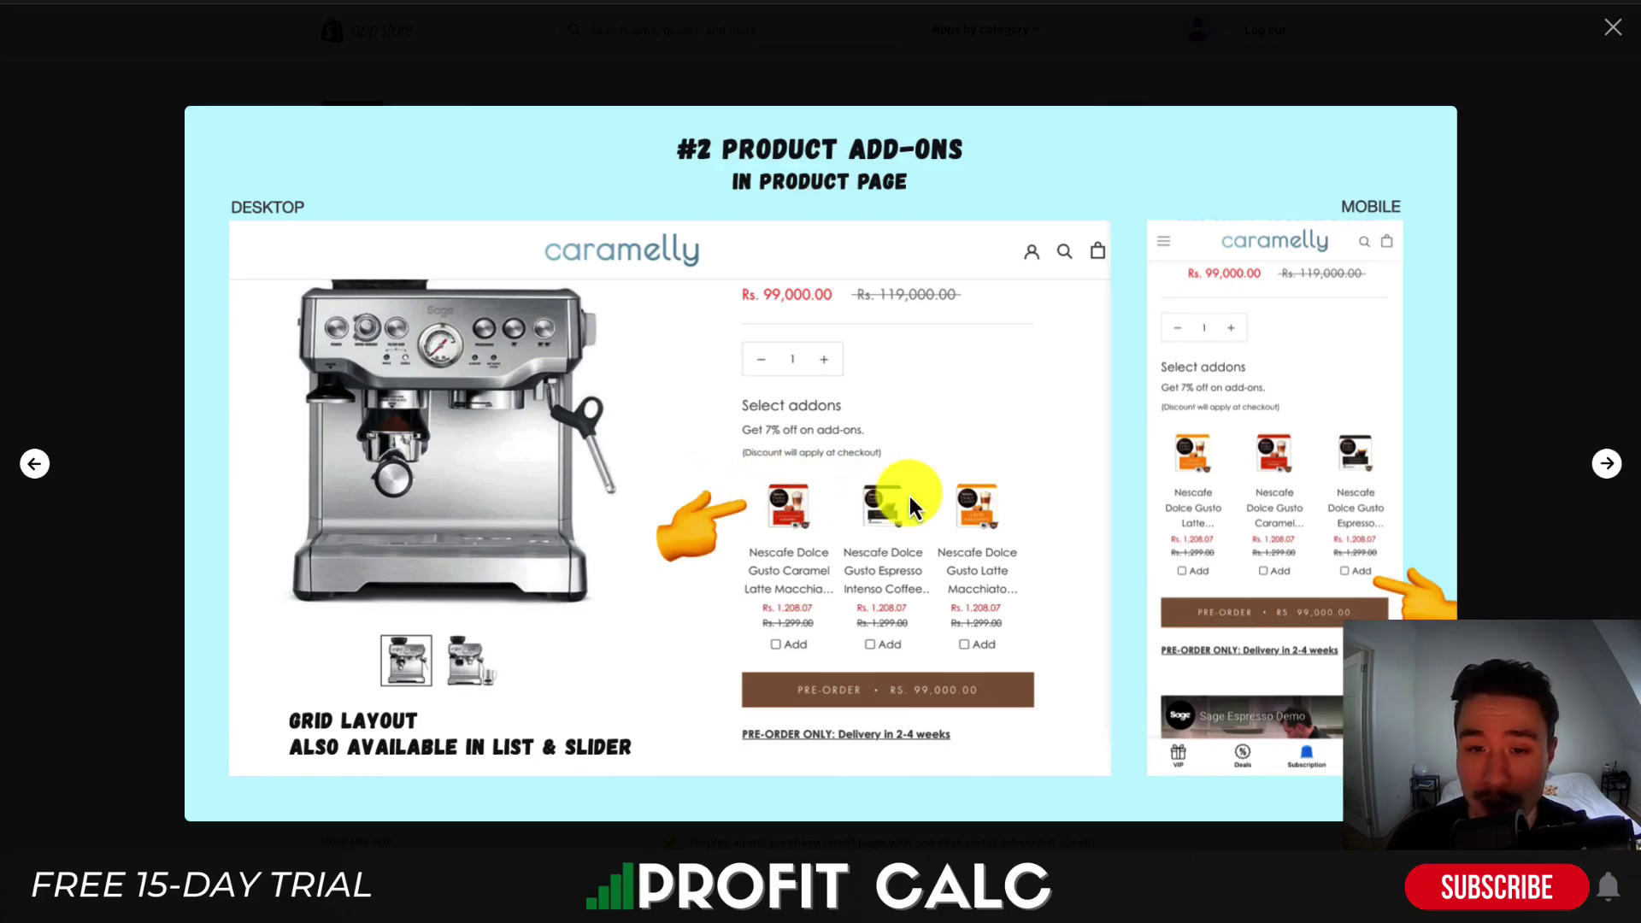
pyautogui.click(1543, 356)
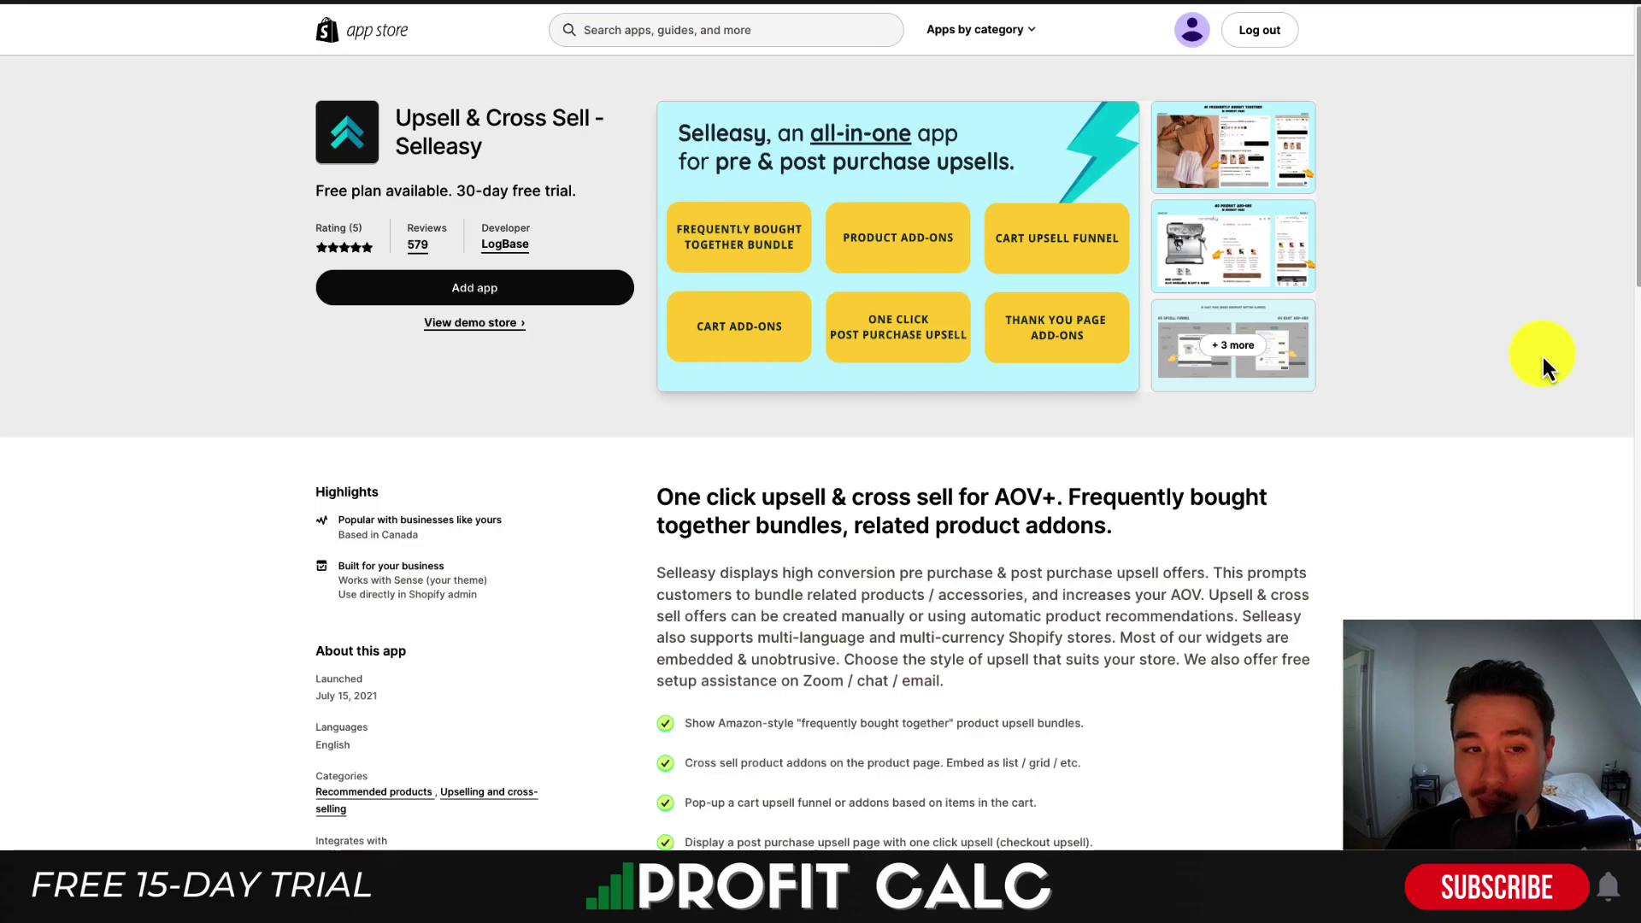
pyautogui.scroll(-9, 848, 574)
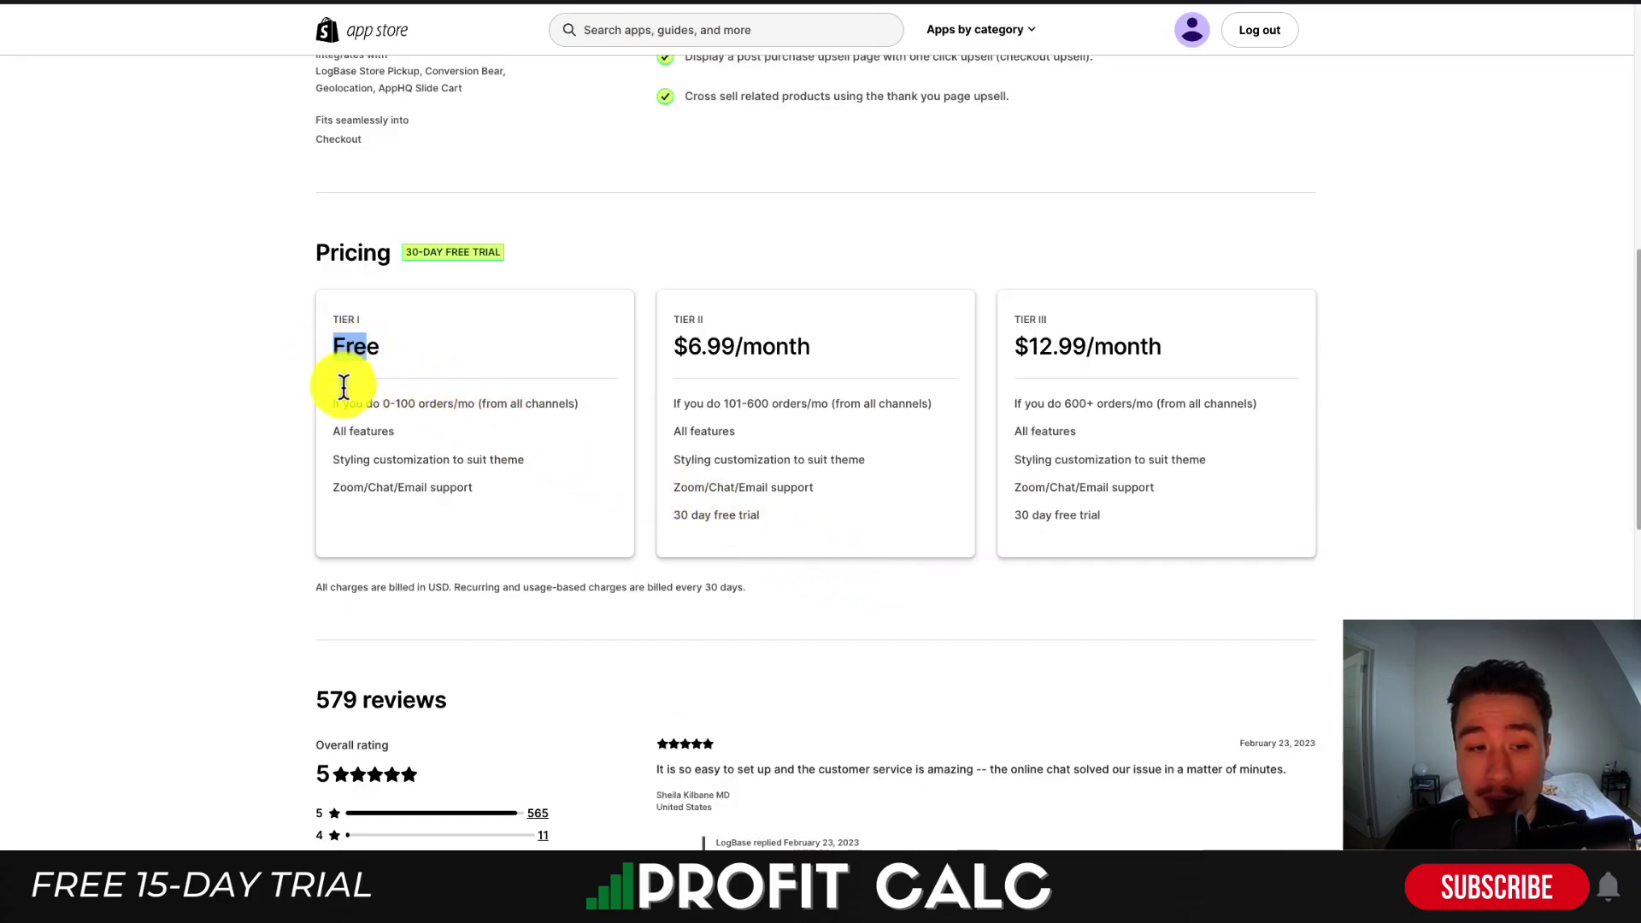
pyautogui.moveTo(336, 404); pyautogui.dragTo(517, 404)
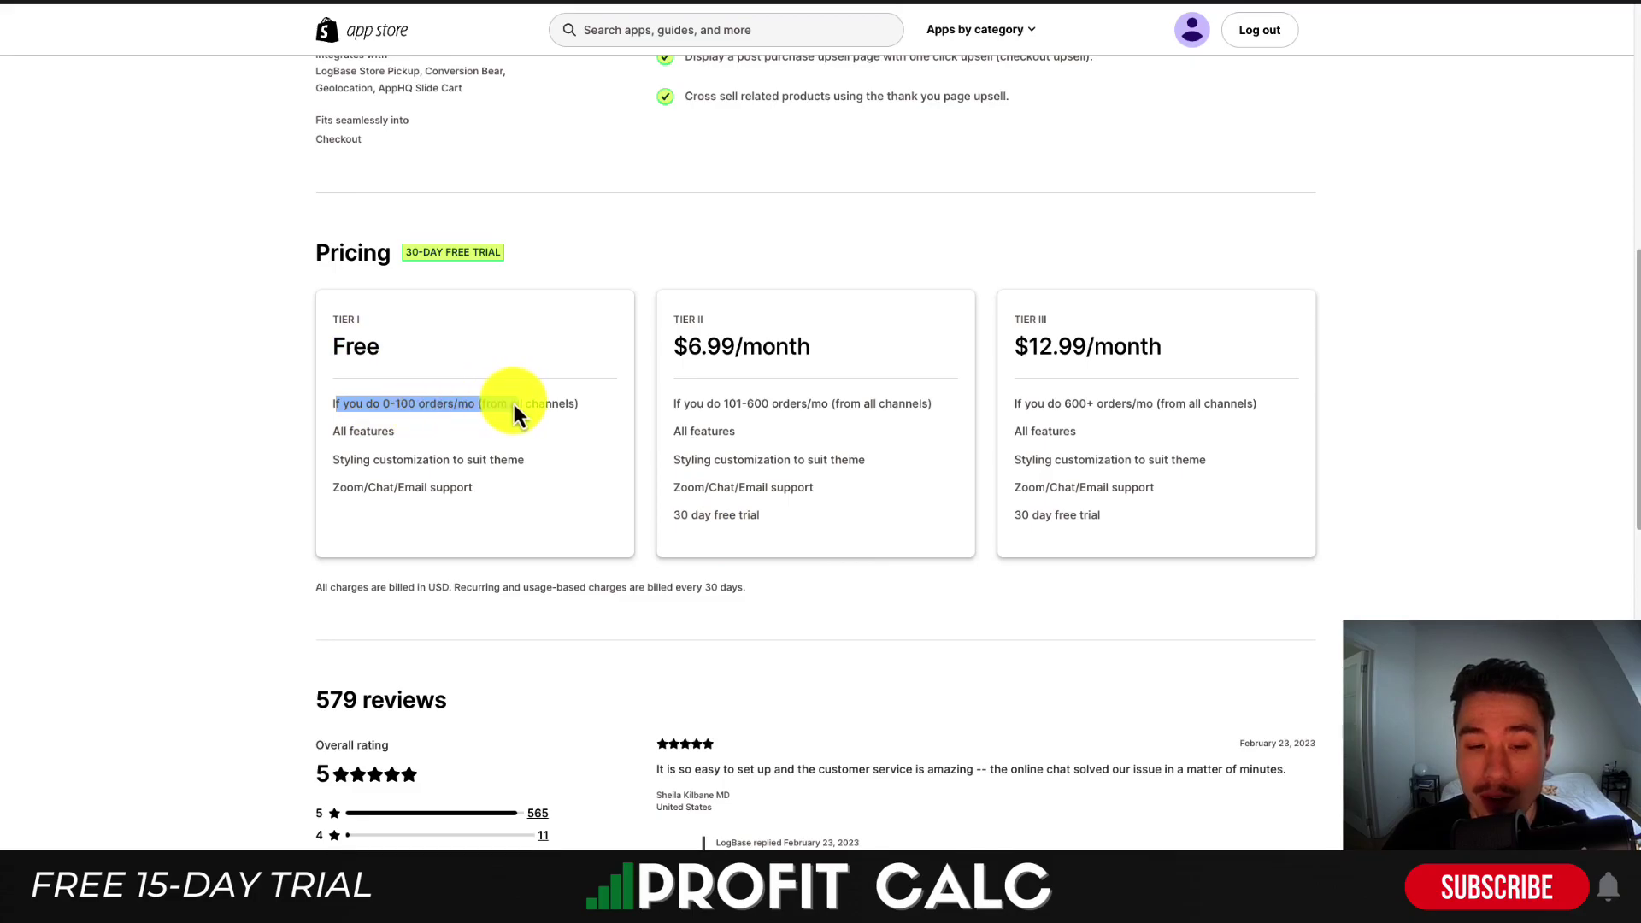
pyautogui.click(357, 438)
pyautogui.scroll(-1, 774, 323)
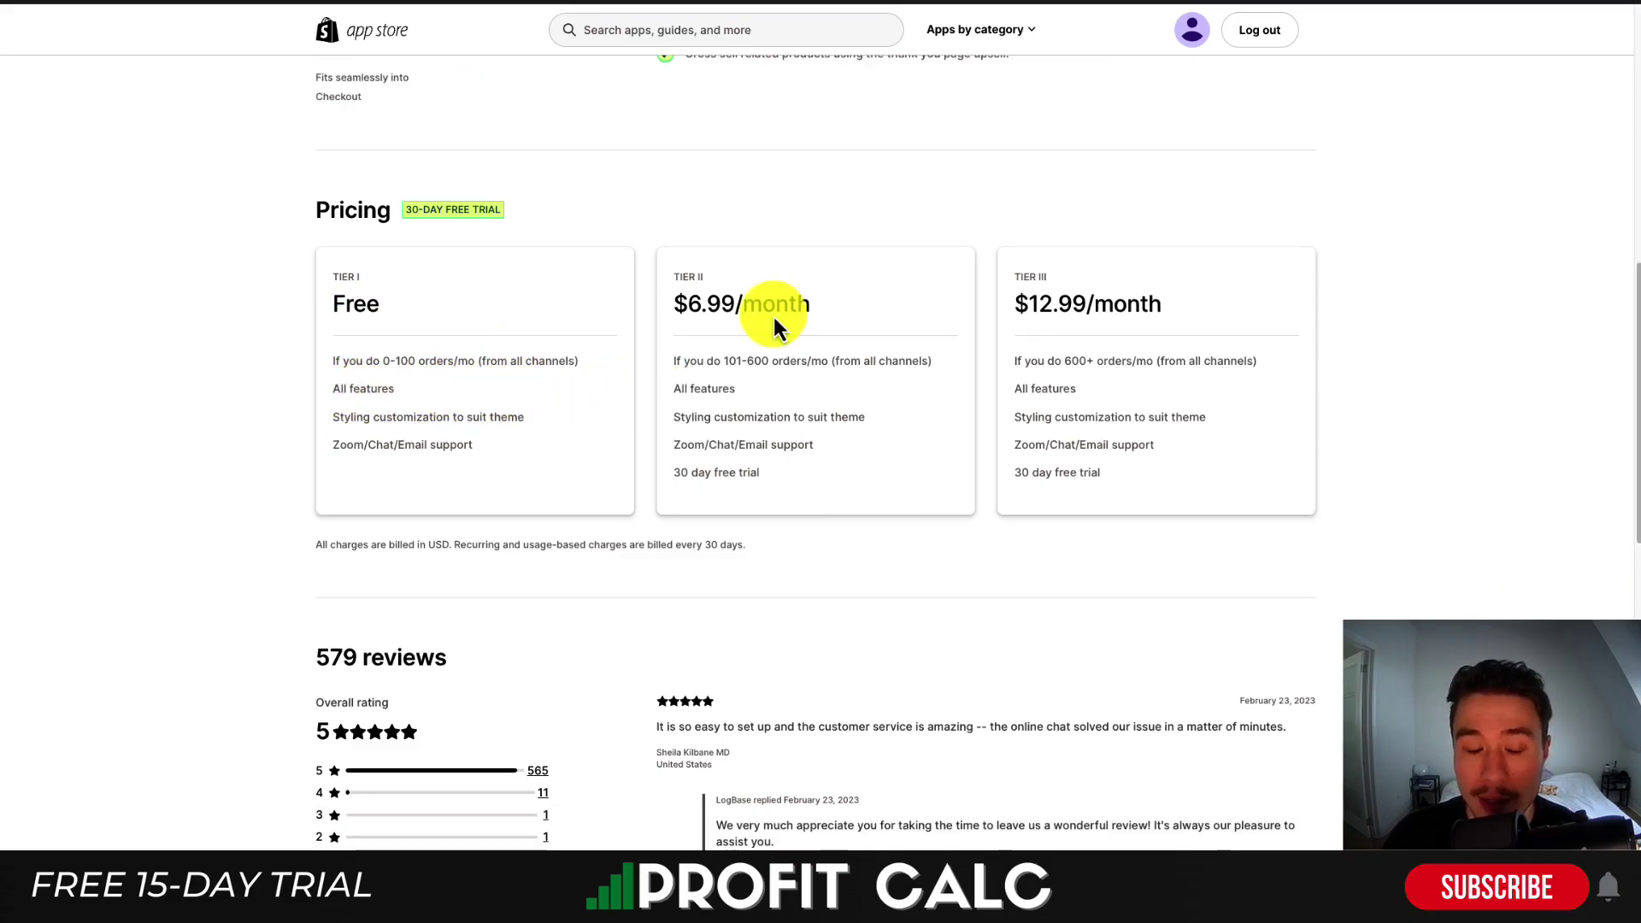
pyautogui.moveTo(1054, 312); pyautogui.dragTo(1179, 313)
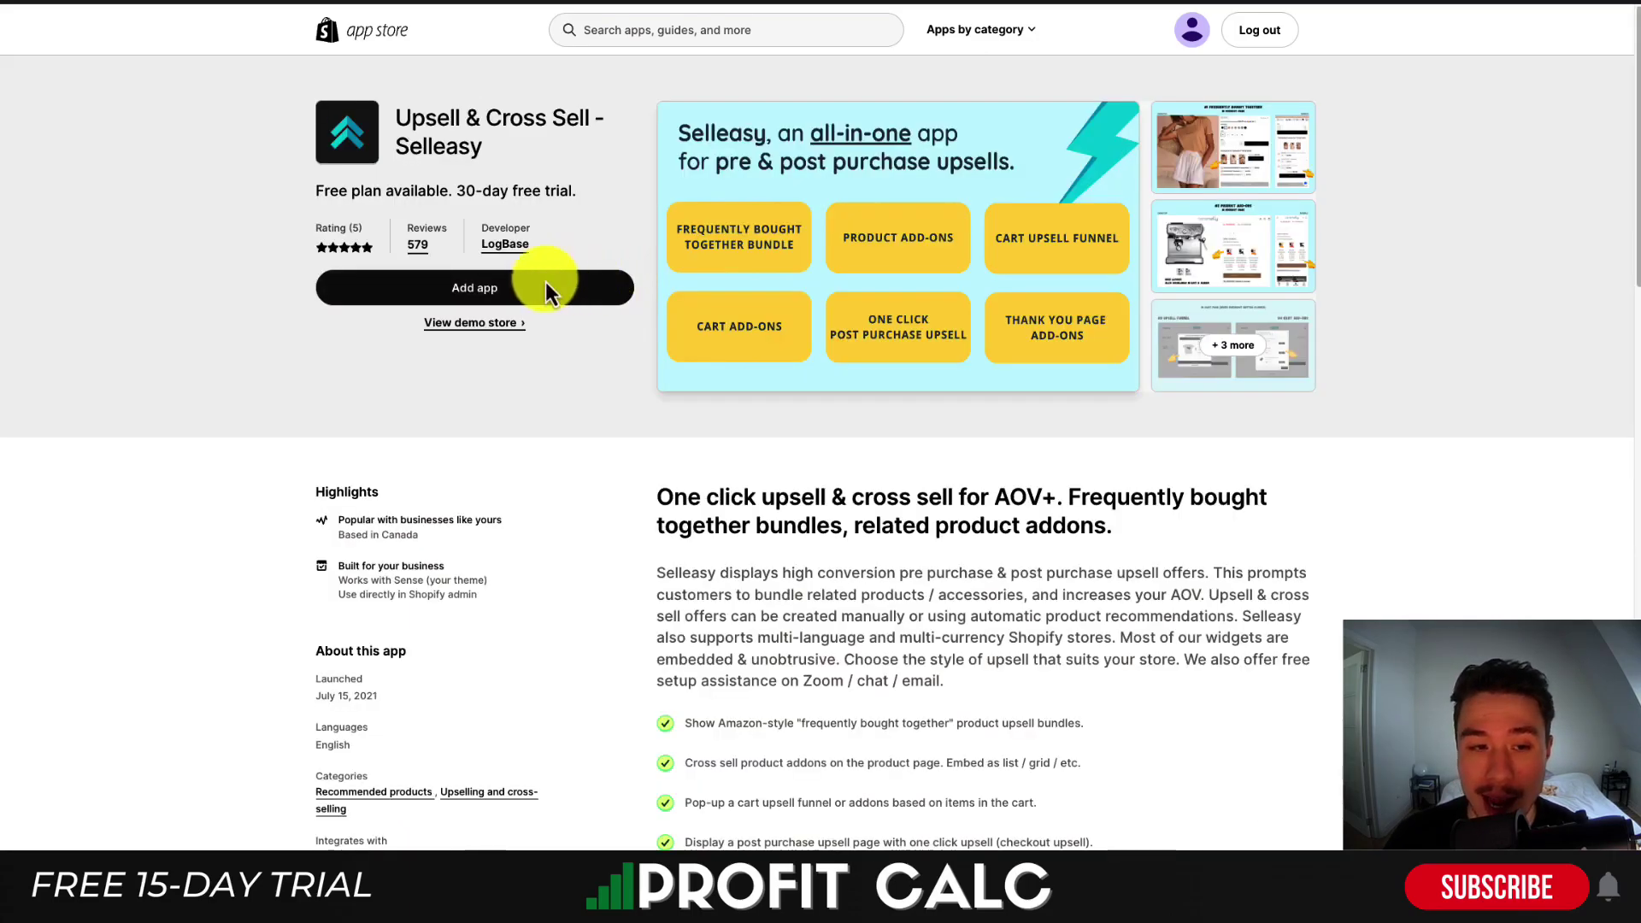
# Add and install the Upsell & Cross Sell - Selleasy app in the store.
pyautogui.click(430, 291)
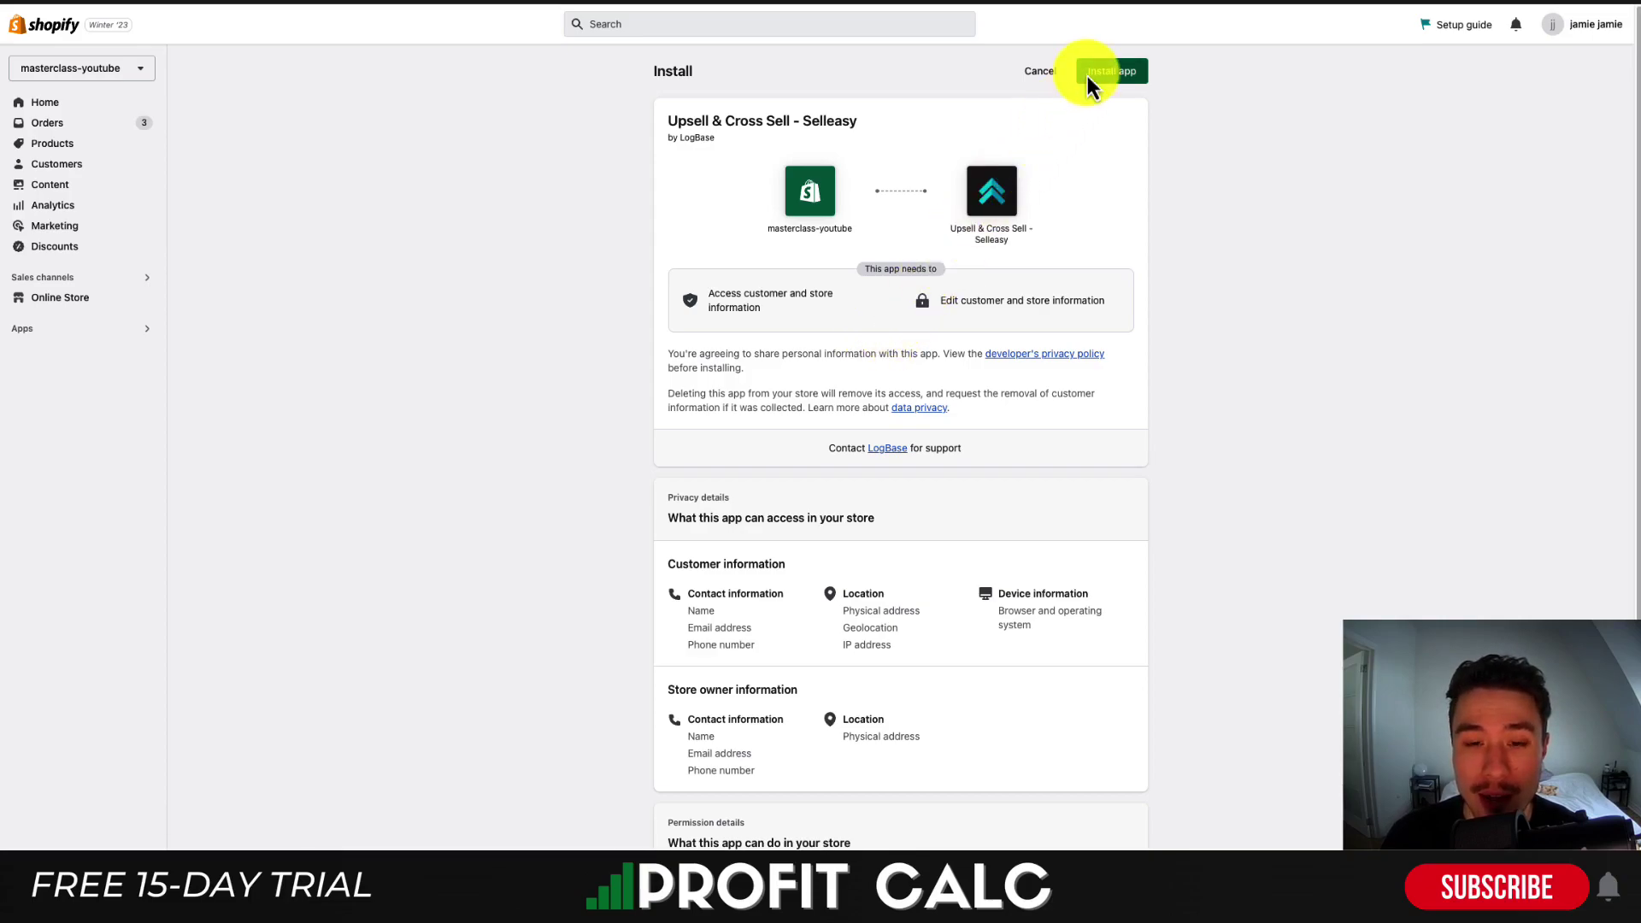
pyautogui.click(1109, 79)
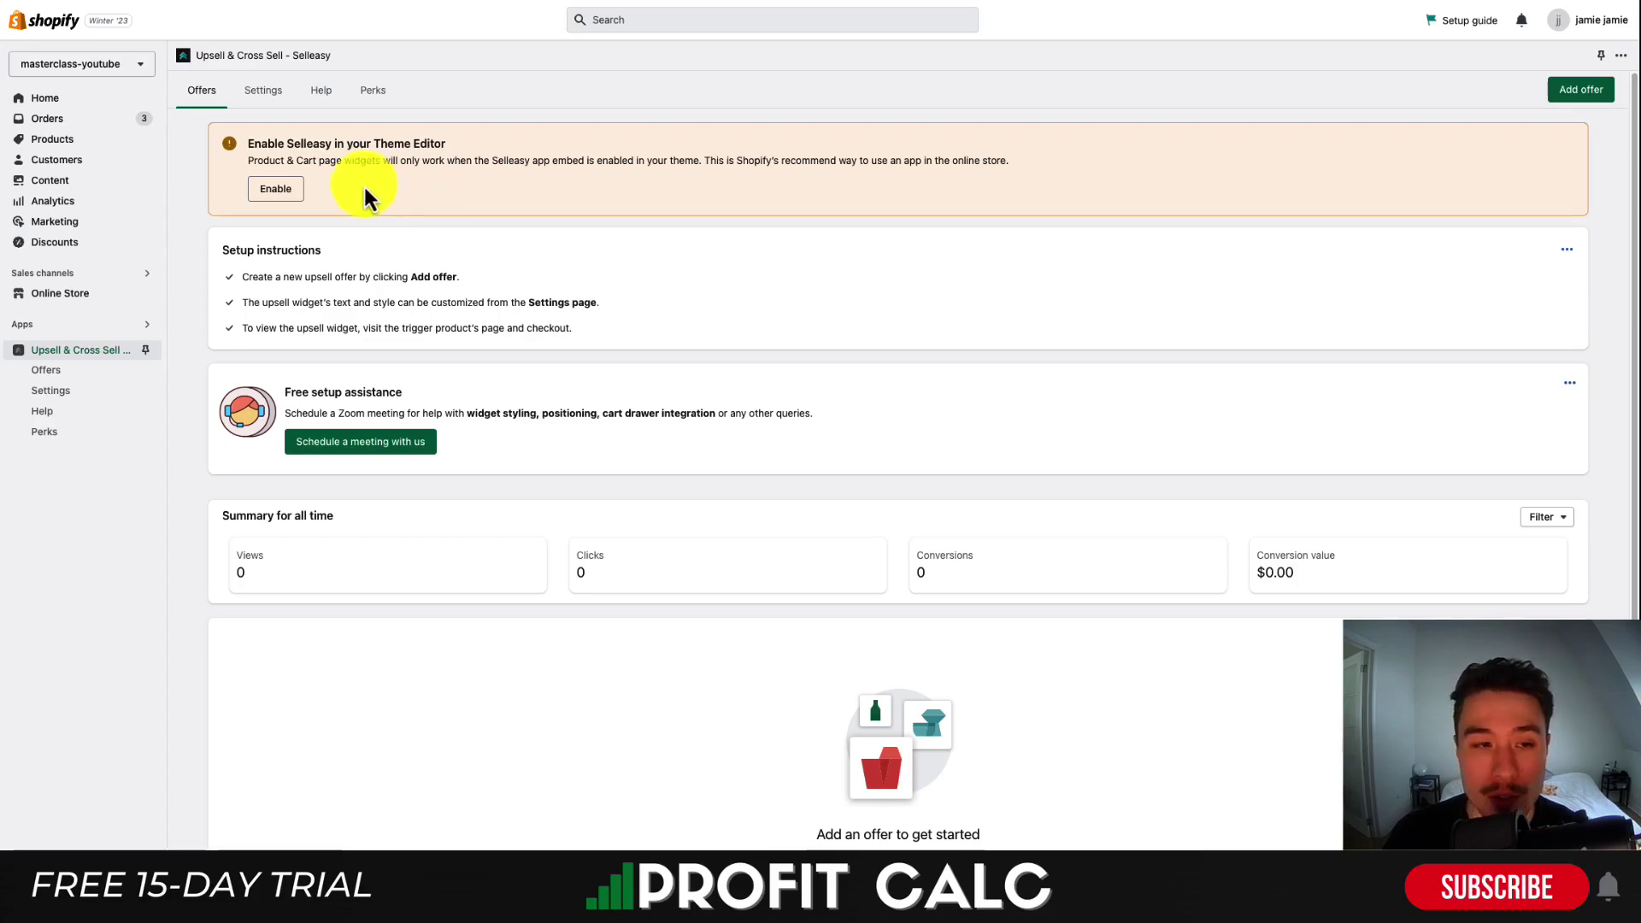
pyautogui.moveTo(253, 161); pyautogui.dragTo(632, 163)
pyautogui.moveTo(261, 143); pyautogui.dragTo(428, 141)
pyautogui.moveTo(263, 160); pyautogui.dragTo(778, 161)
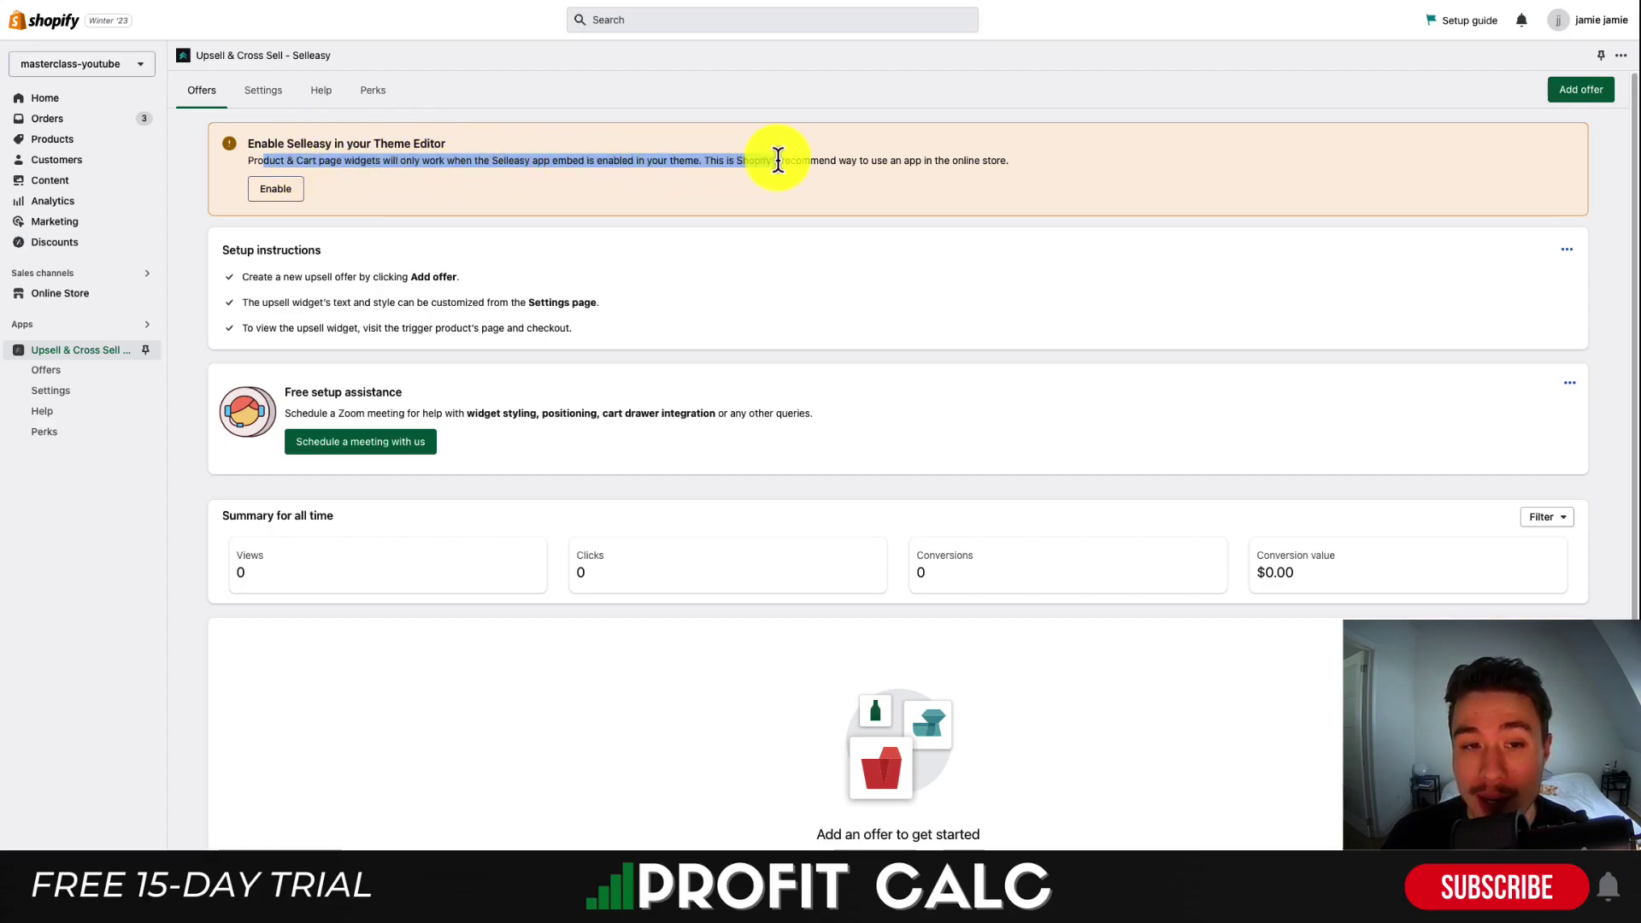
pyautogui.click(291, 195)
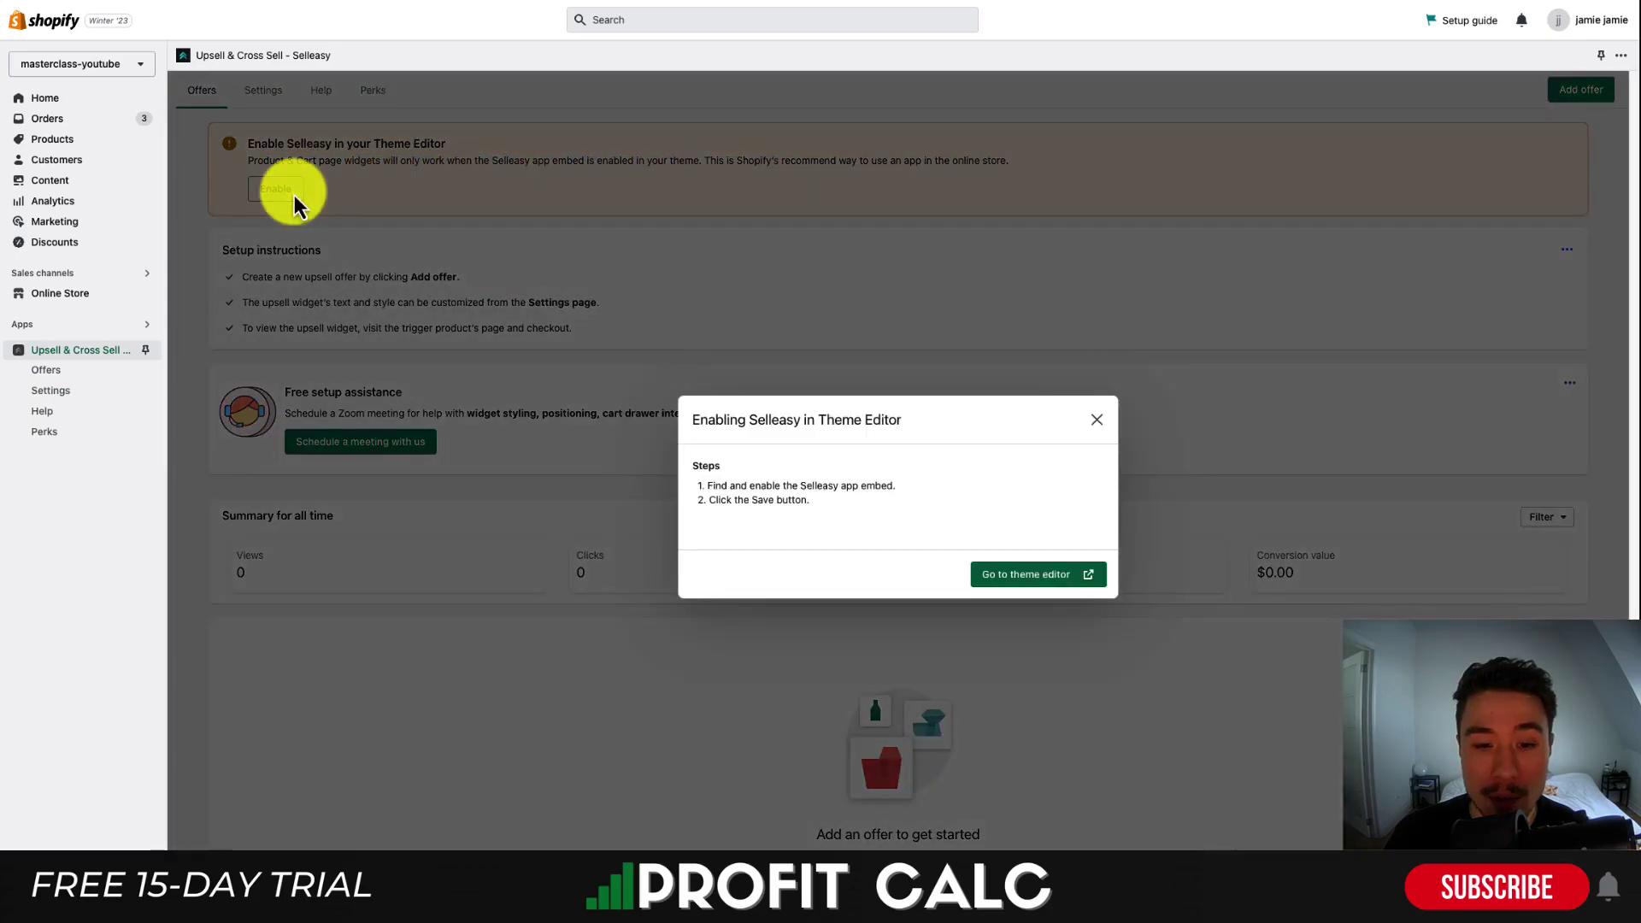
pyautogui.moveTo(717, 410); pyautogui.dragTo(774, 439)
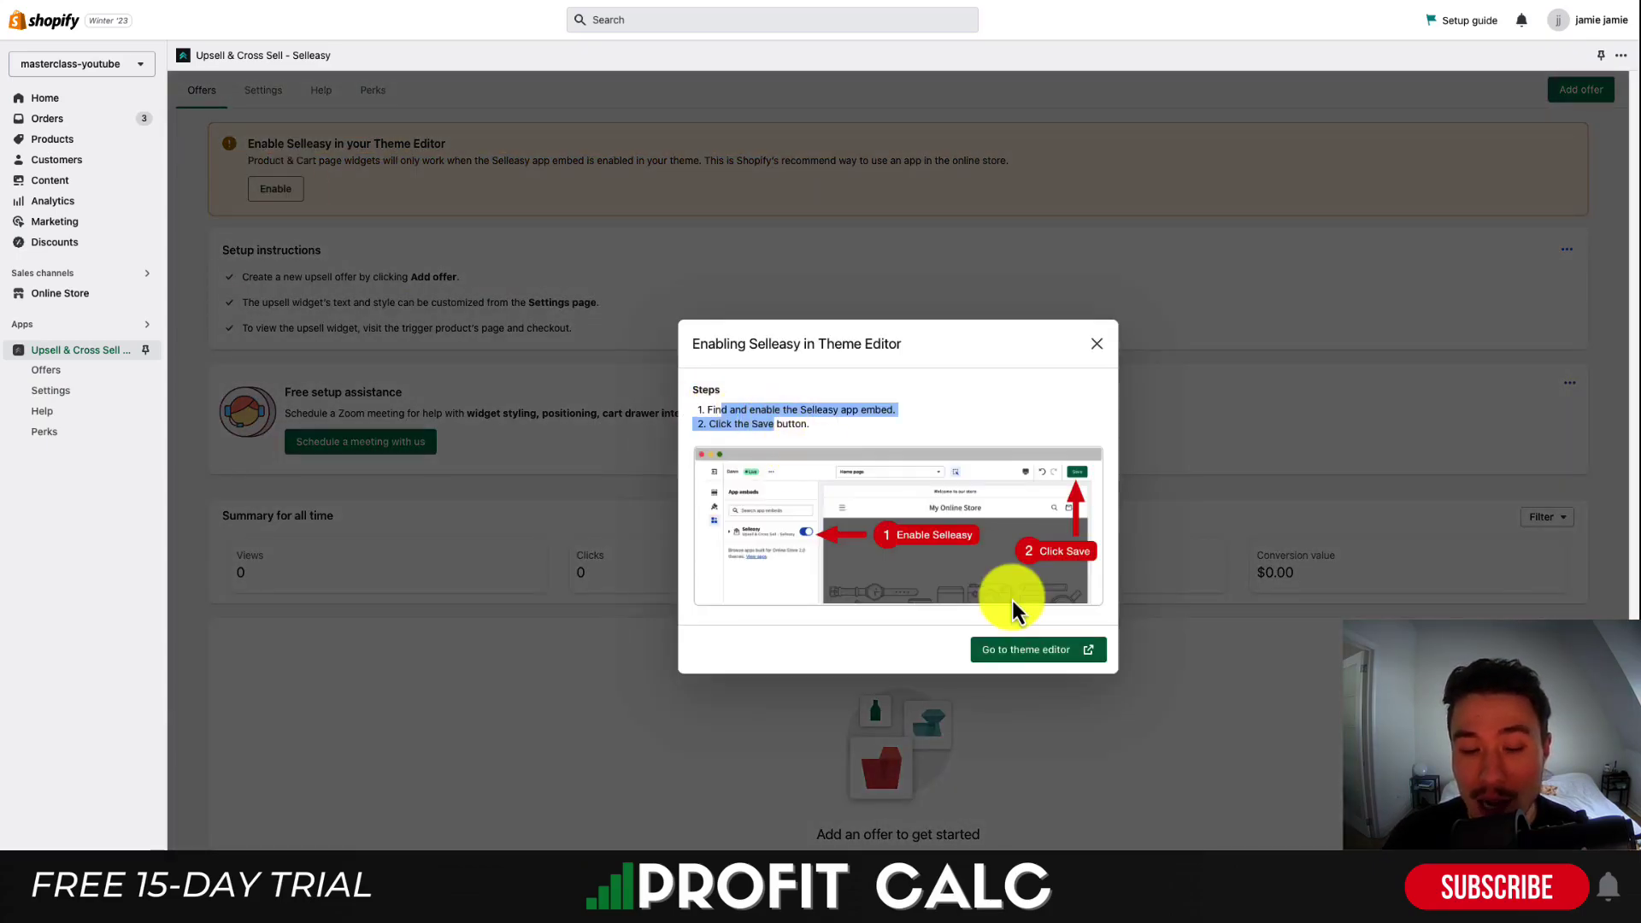
pyautogui.click(1091, 347)
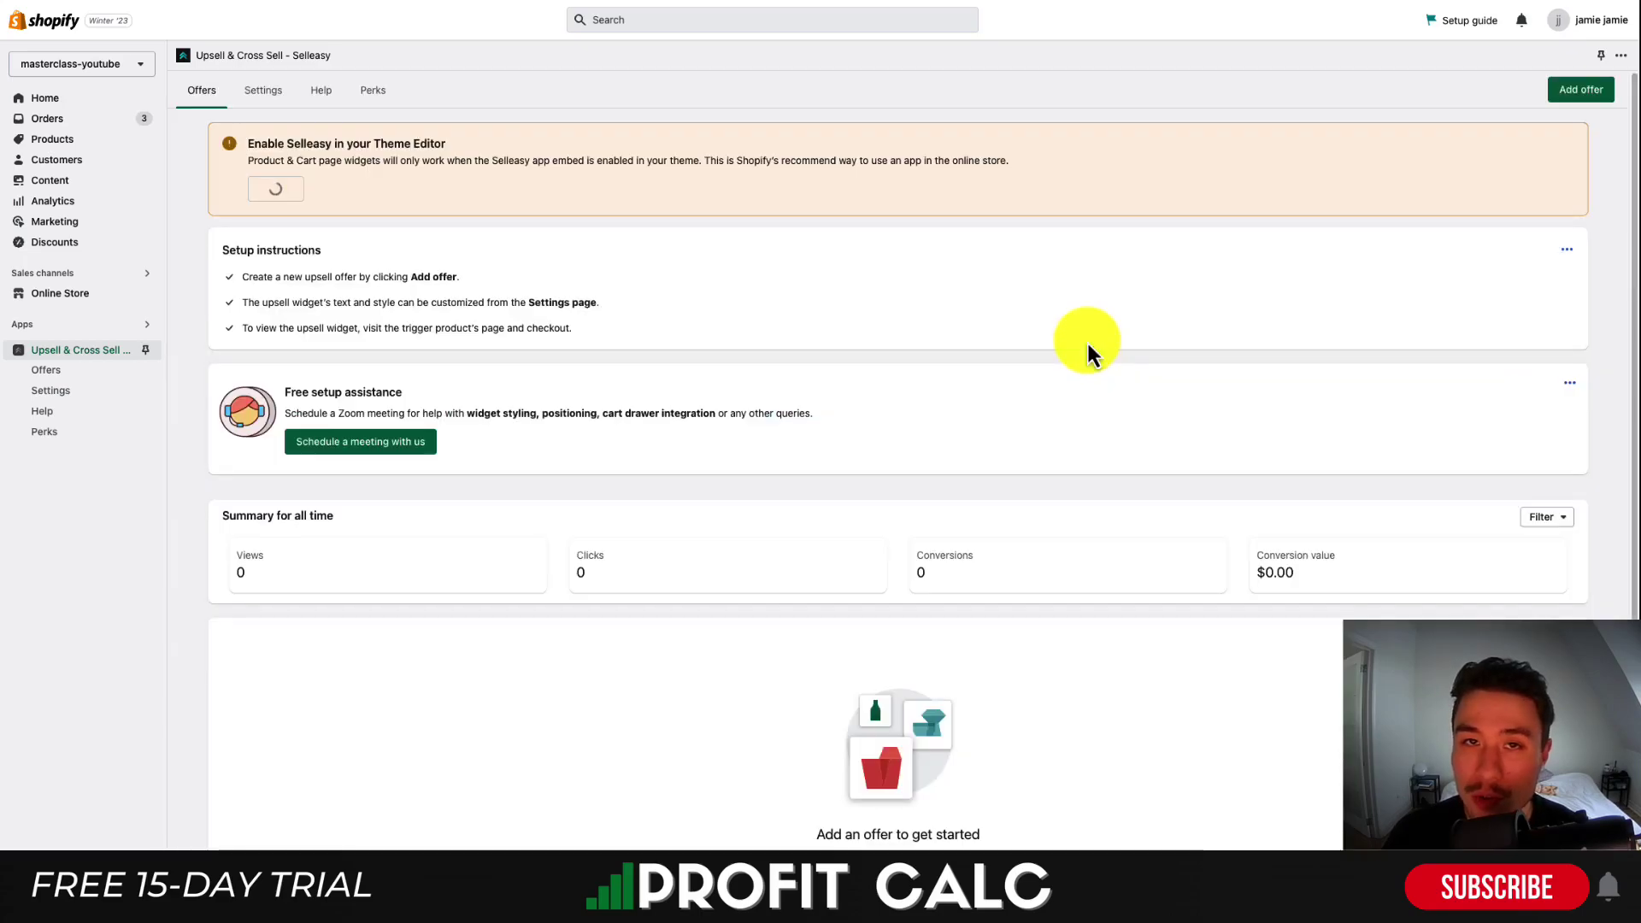
# Open Online Store themes in a new tab and customize the live Sense theme.
pyautogui.rightClick(70, 293)
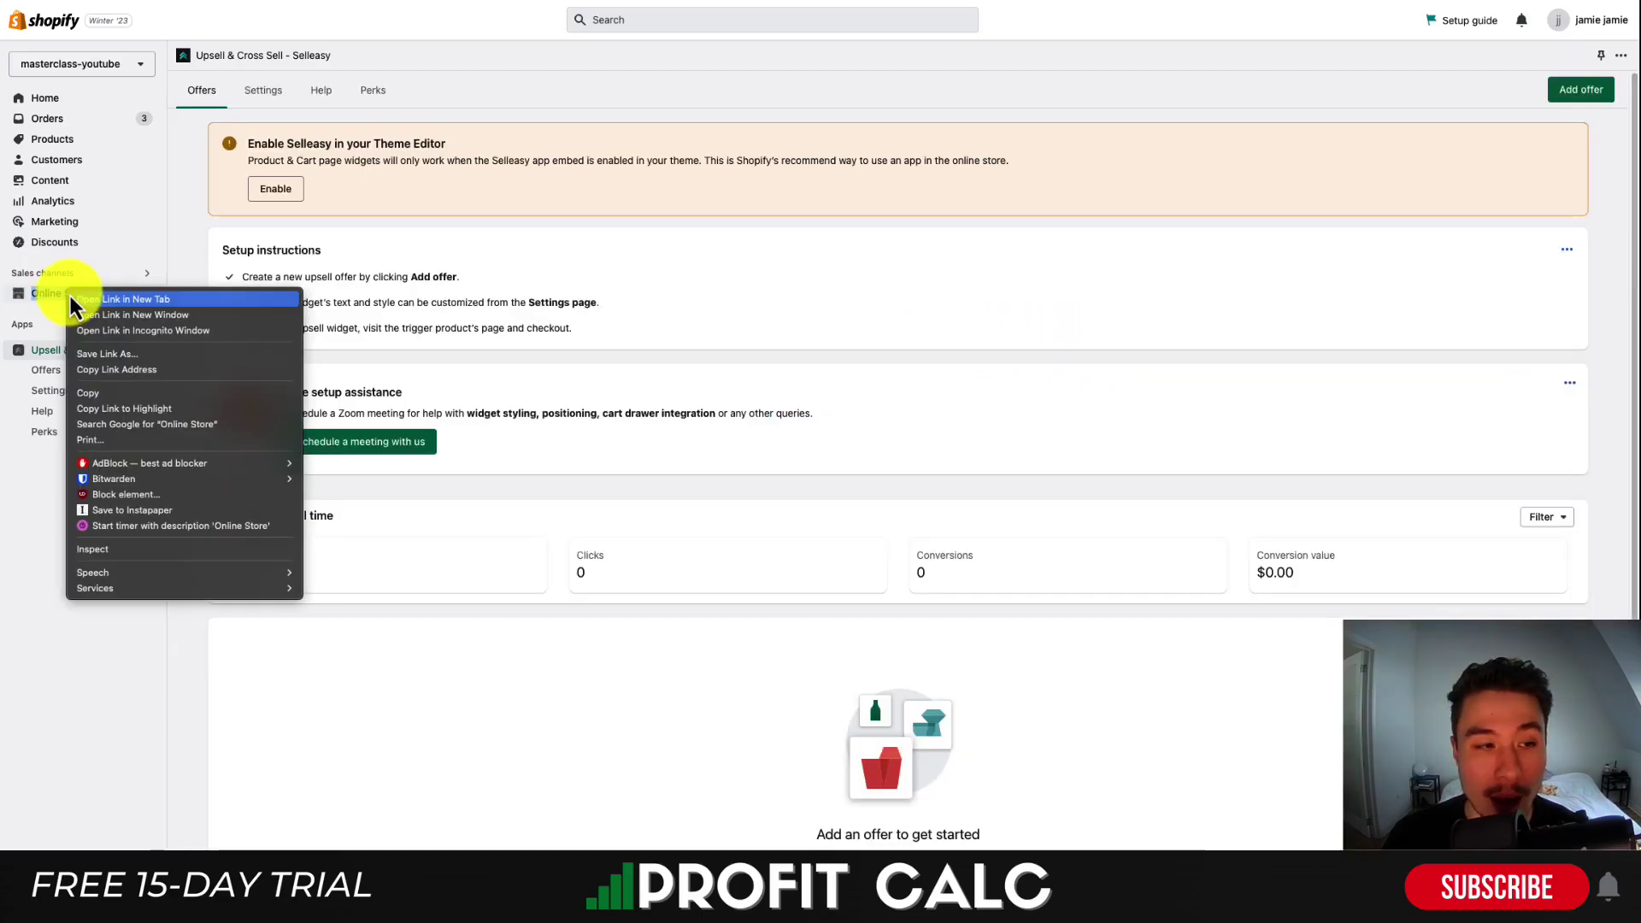
pyautogui.click(80, 301)
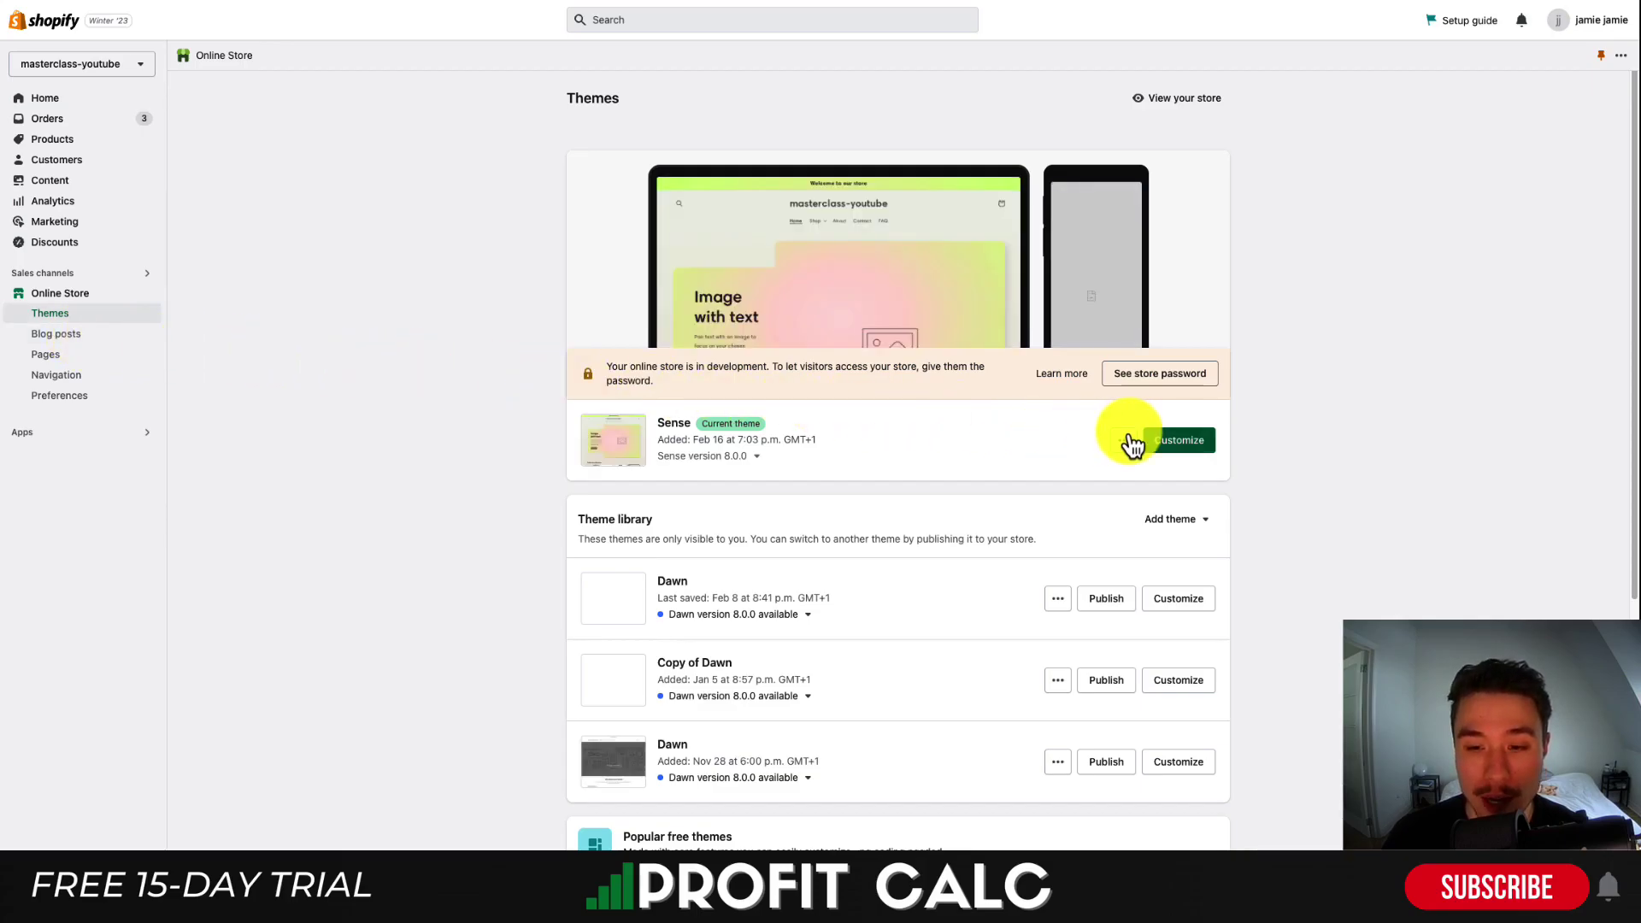
pyautogui.click(1180, 440)
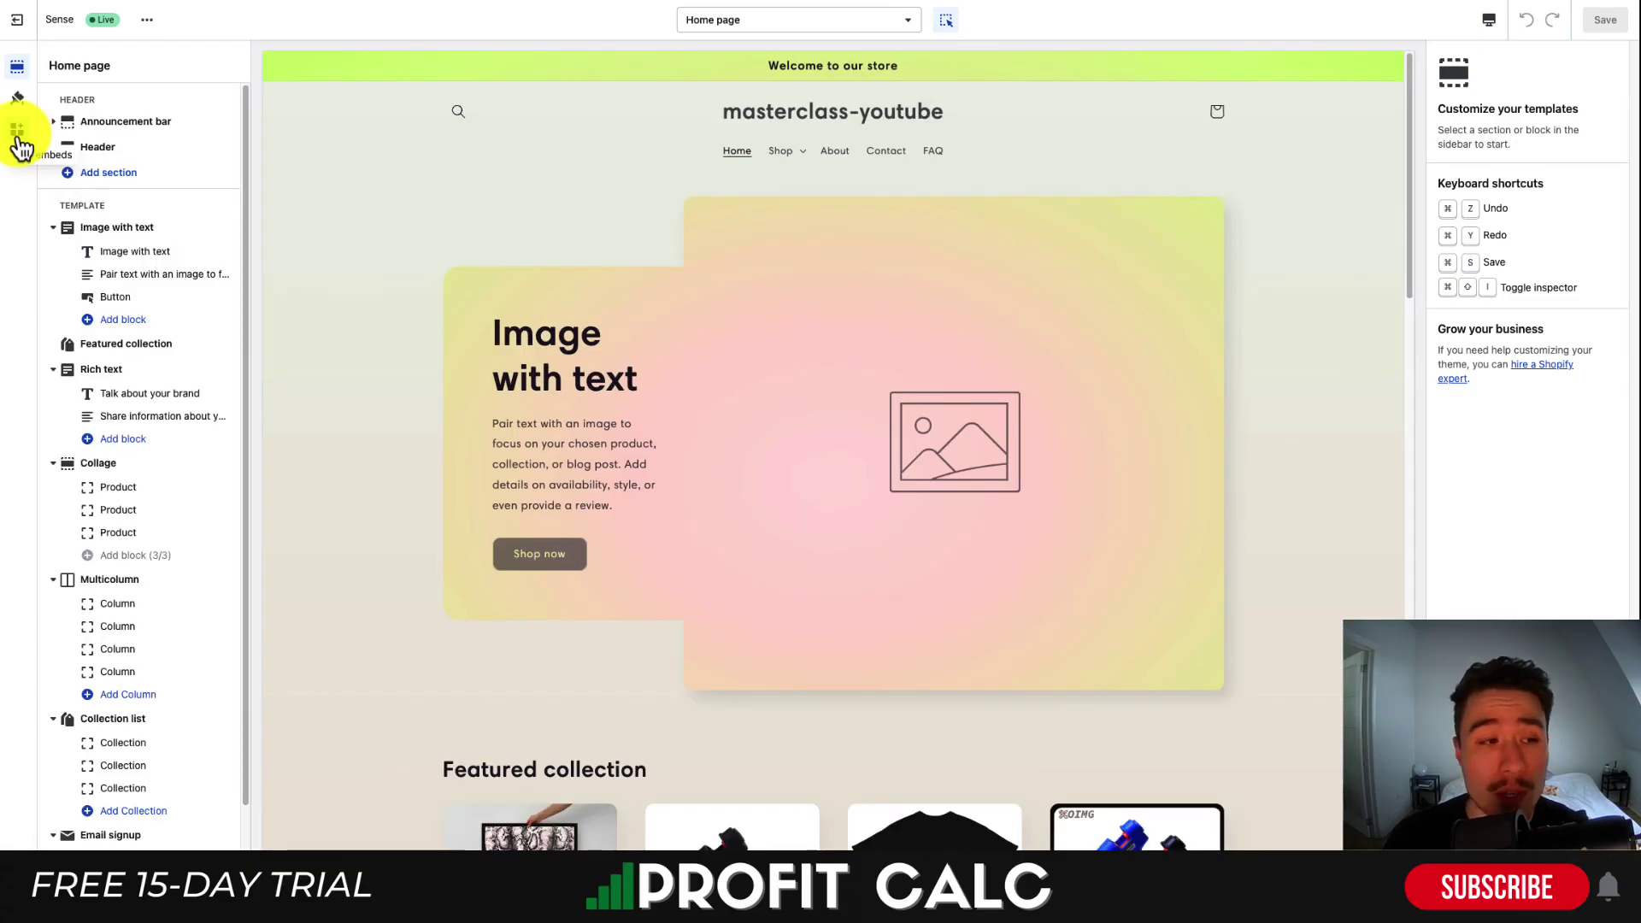
# Switch on the Selleasy app embed in the Sense theme and save the theme.
pyautogui.click(17, 133)
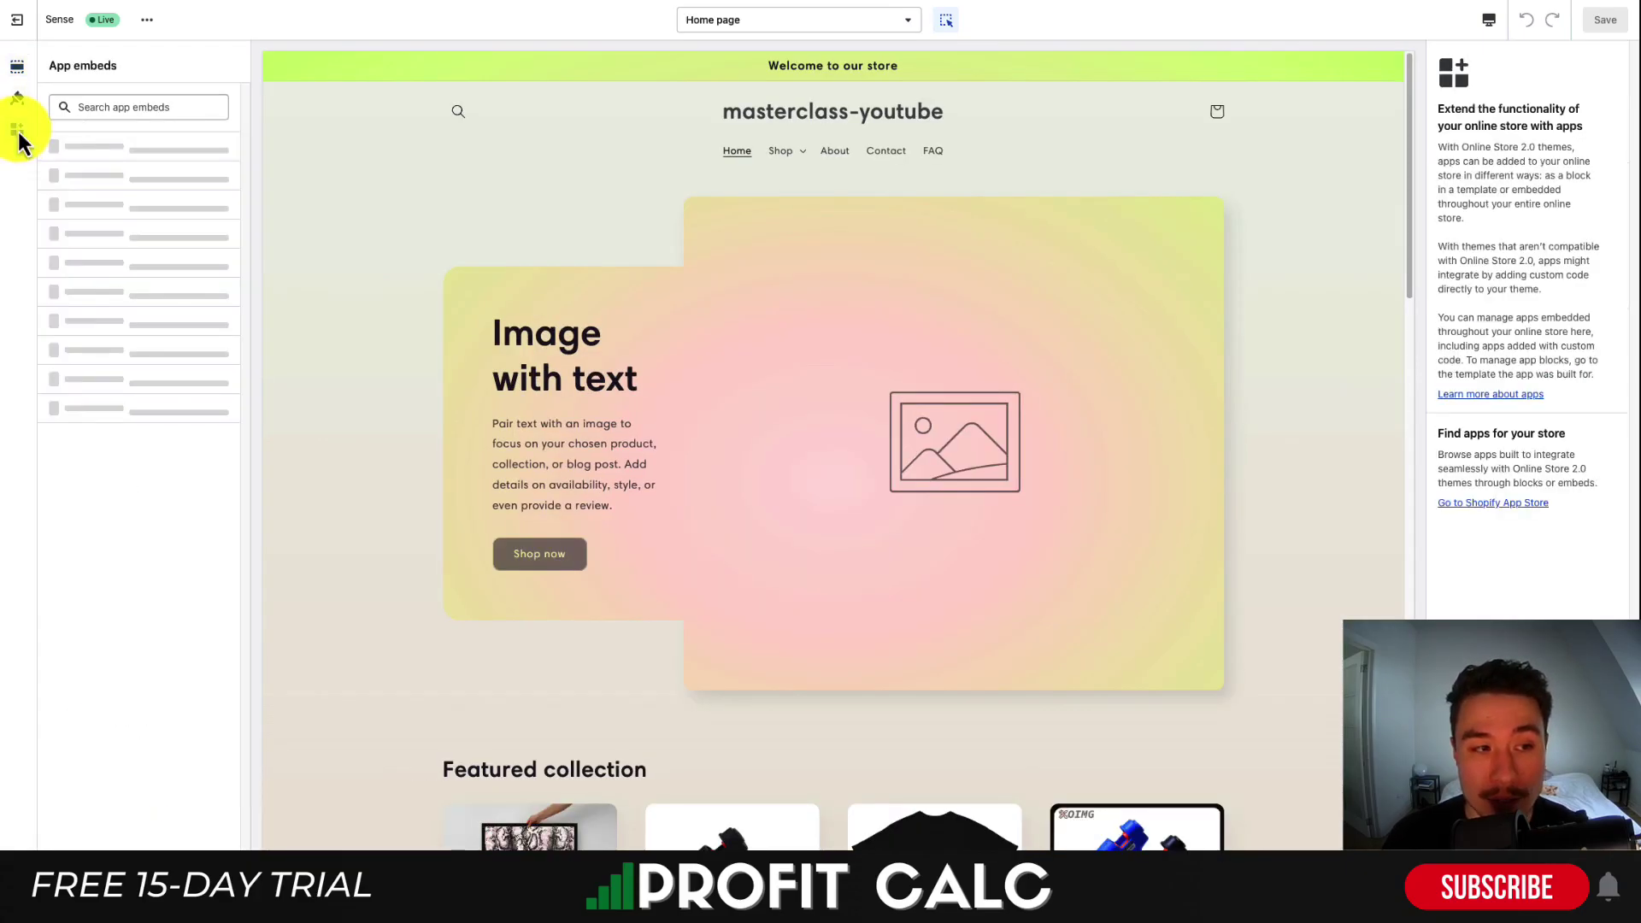
pyautogui.click(56, 165)
pyautogui.click(213, 156)
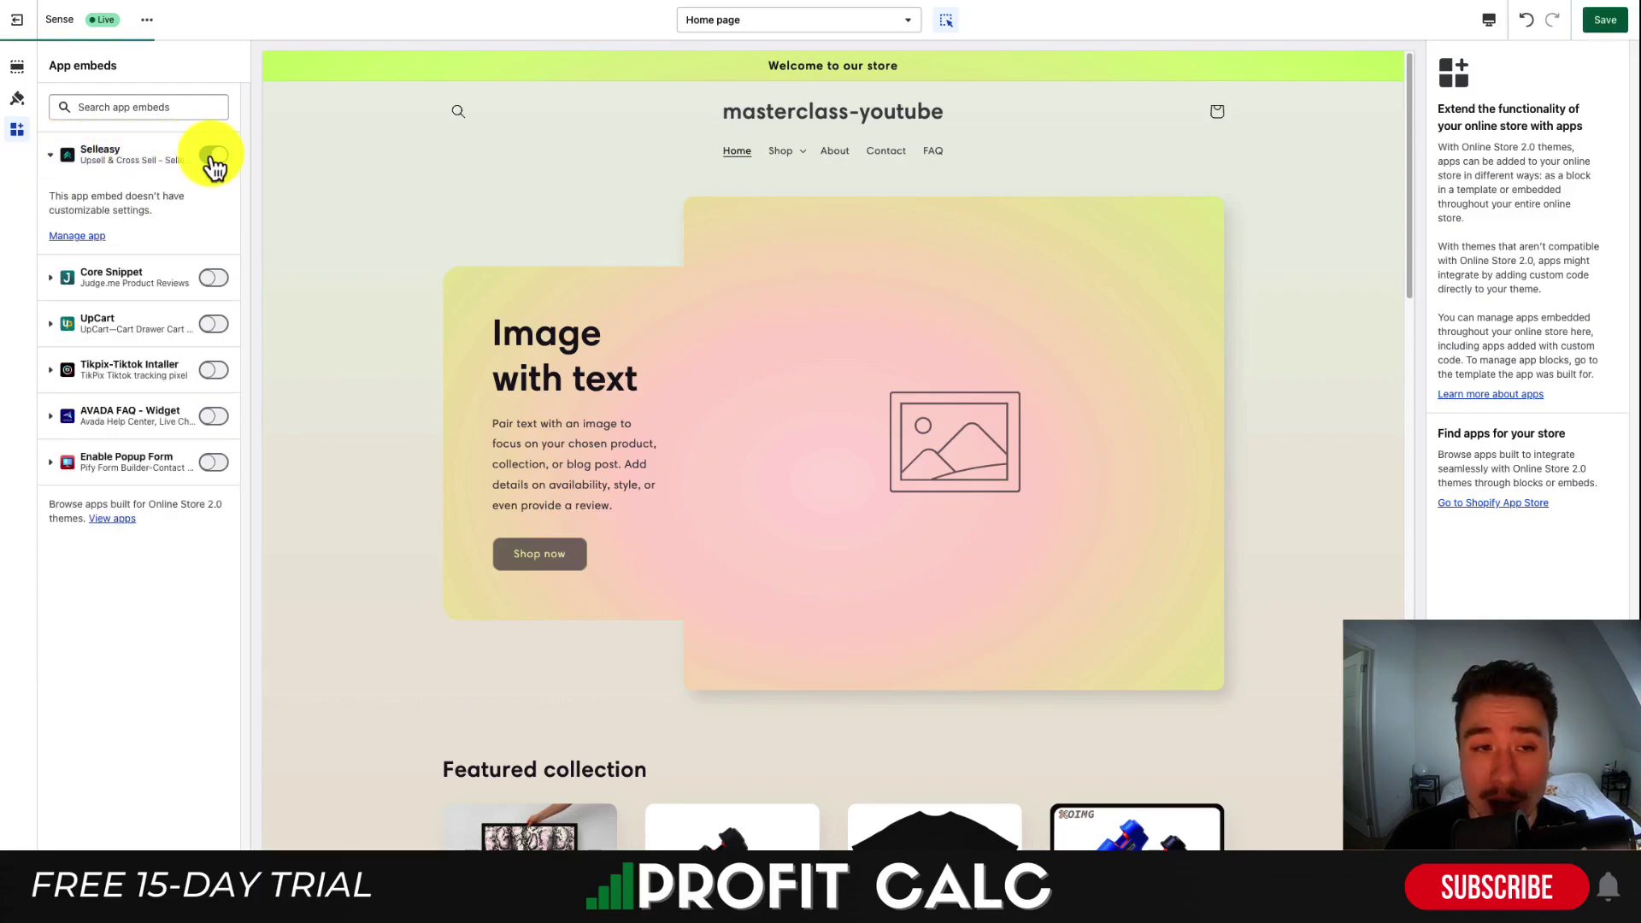
pyautogui.click(1593, 23)
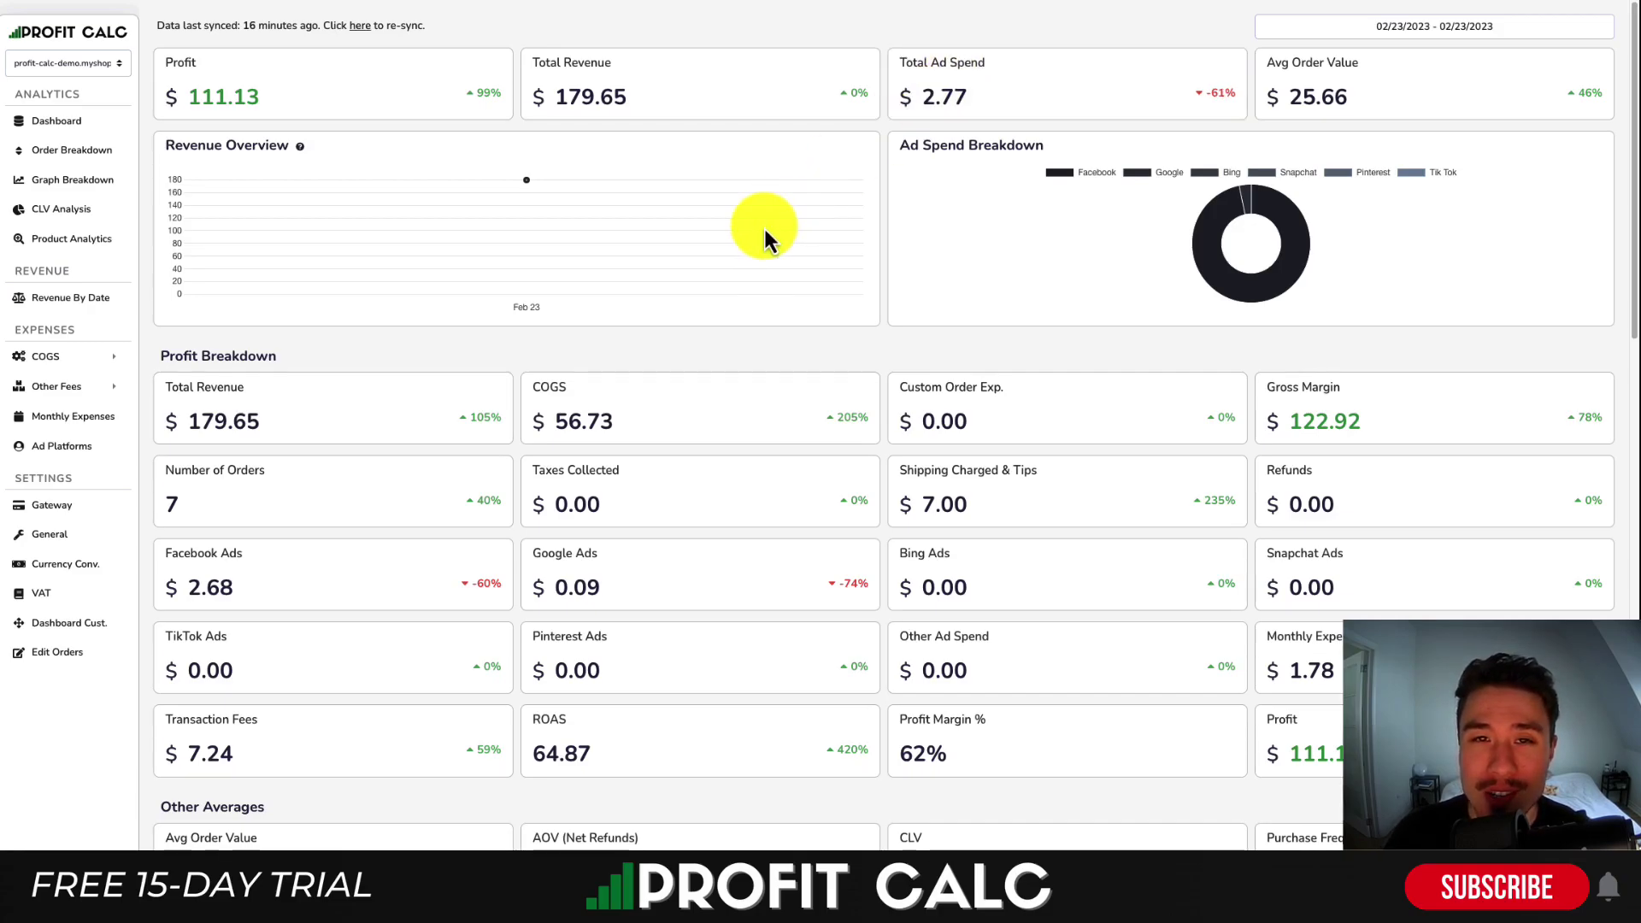
# Set the Profit Calc dashboard range to Last 7 Days (02/17/2023–02/23/2023).
pyautogui.click(1440, 32)
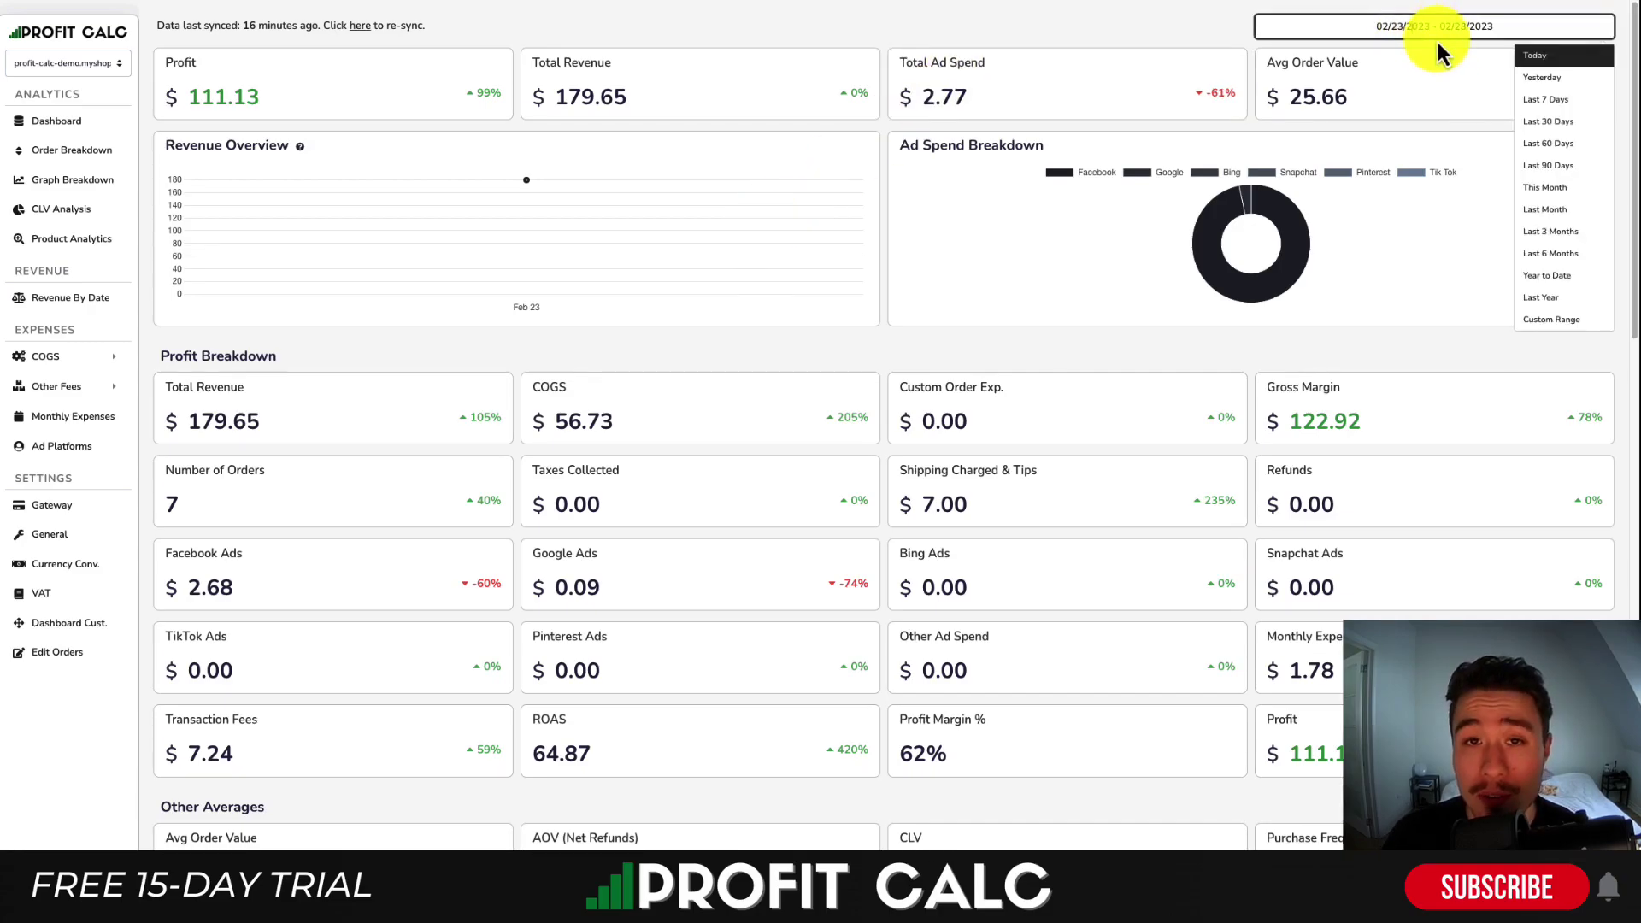
pyautogui.click(1539, 110)
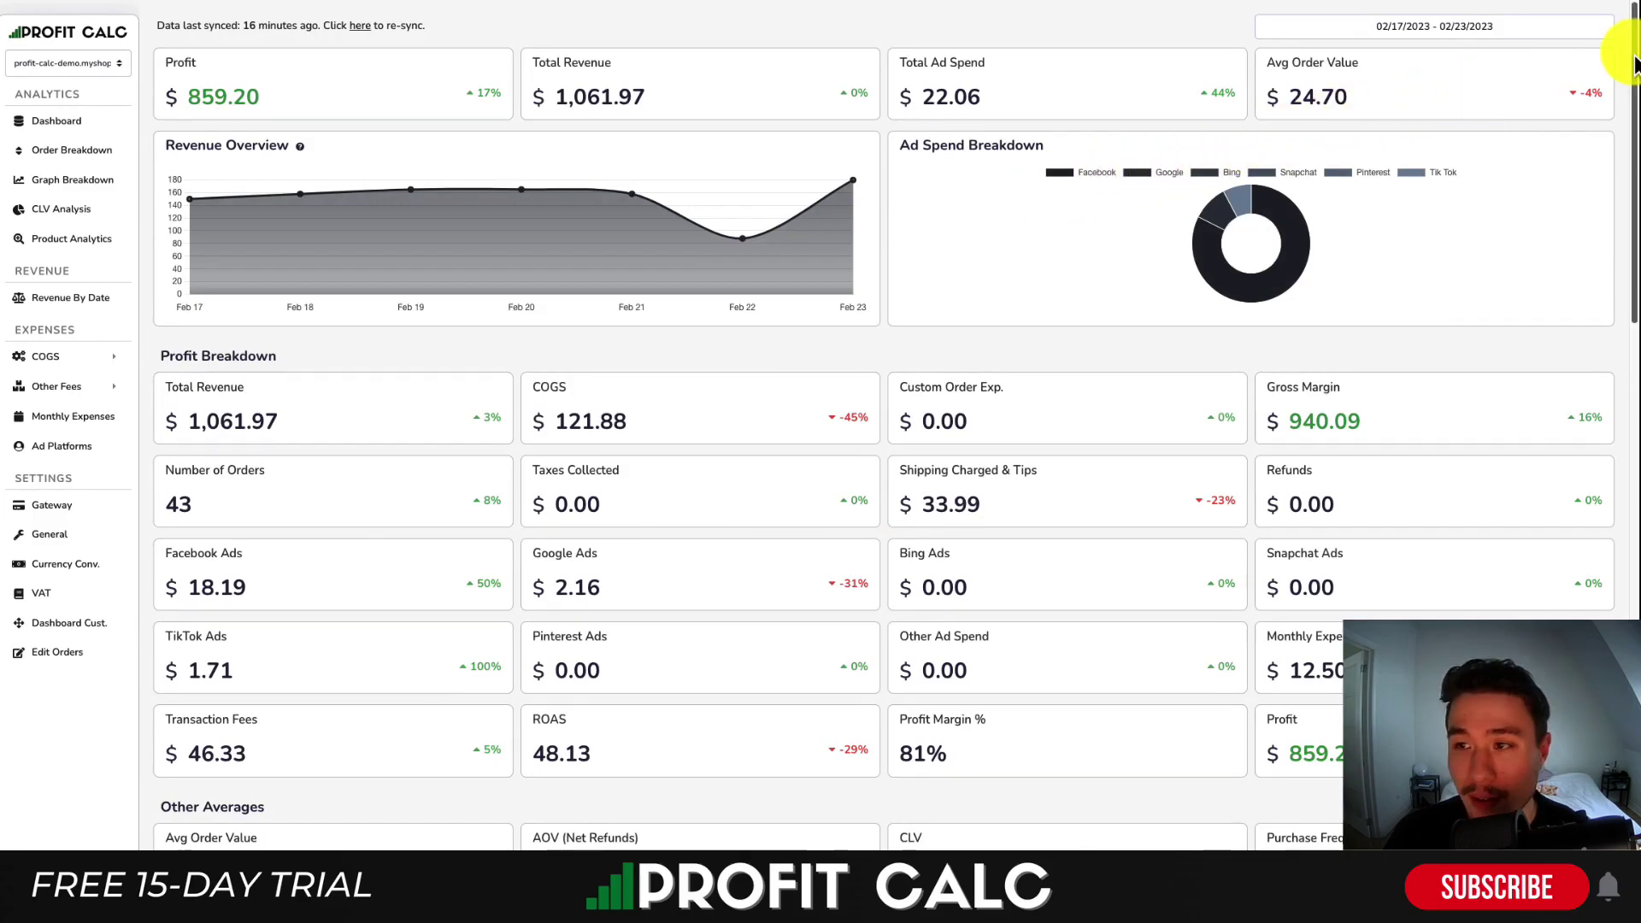
pyautogui.moveTo(1634, 43); pyautogui.dragTo(1591, 214)
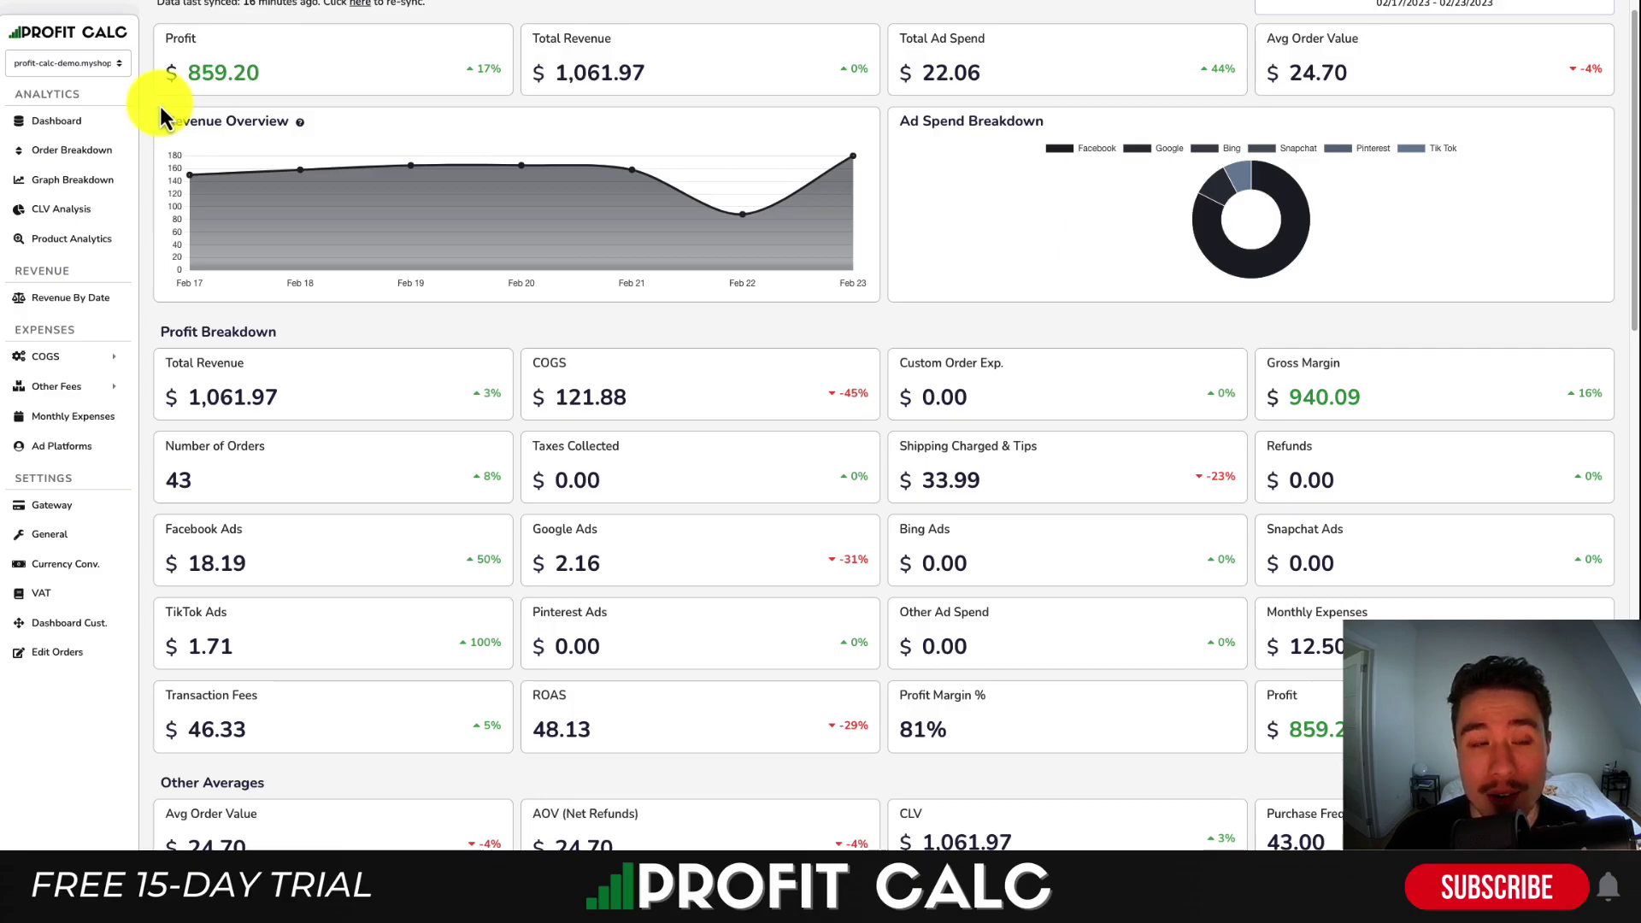
pyautogui.scroll(1, 282, 60)
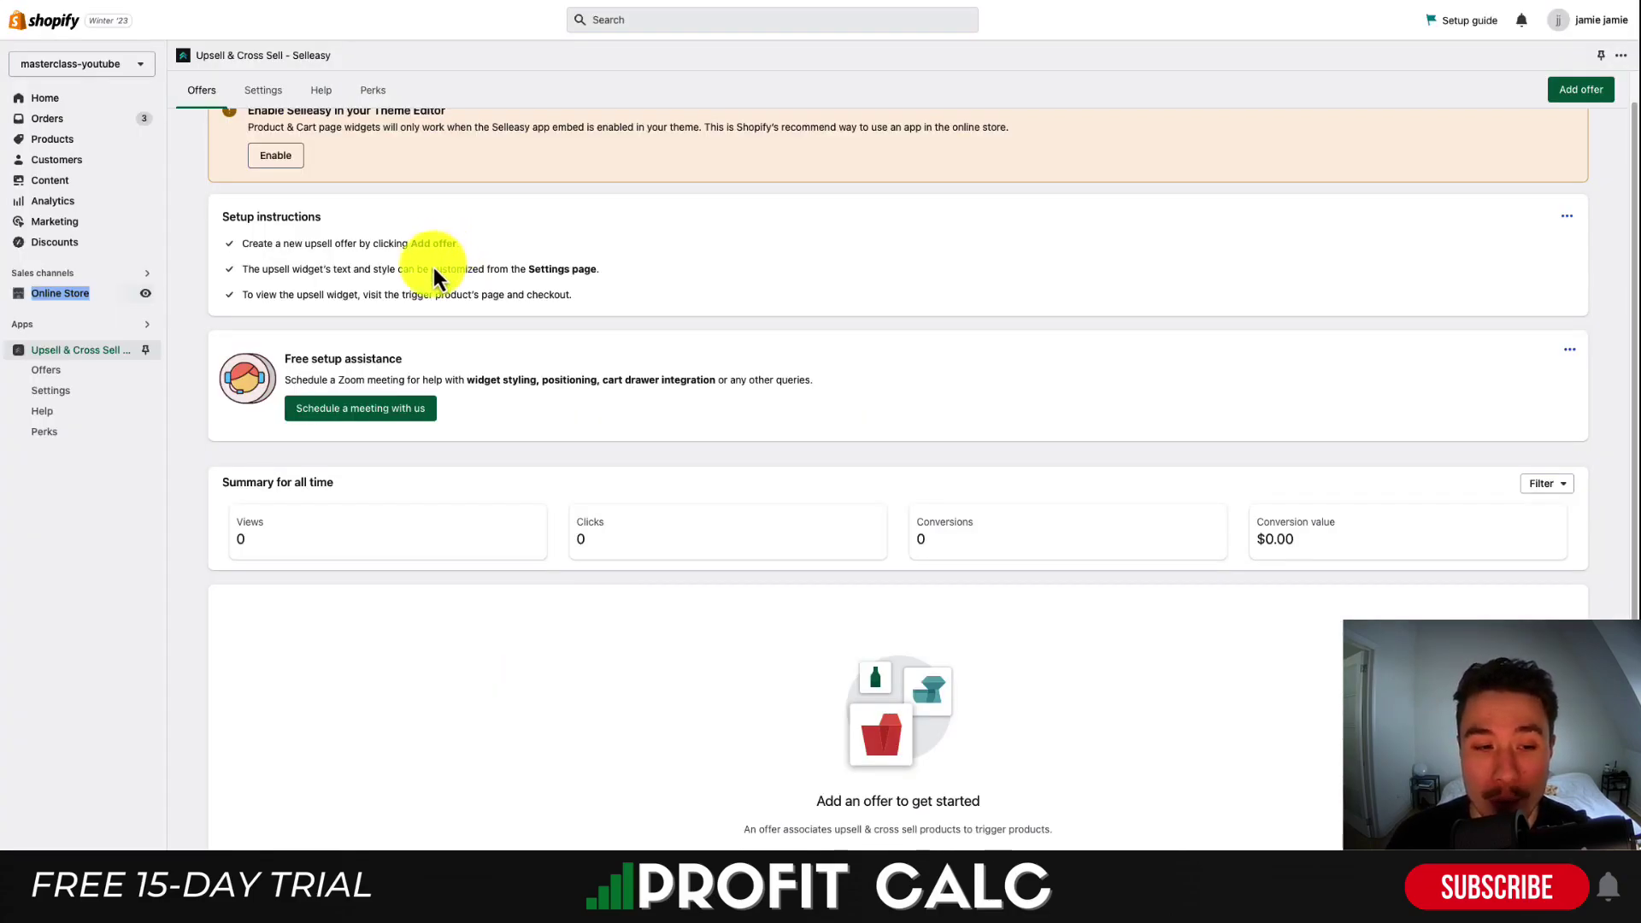
# Read through the setup assistance and setup instructions on Selleasy's Offers page.
pyautogui.moveTo(338, 382); pyautogui.dragTo(718, 385)
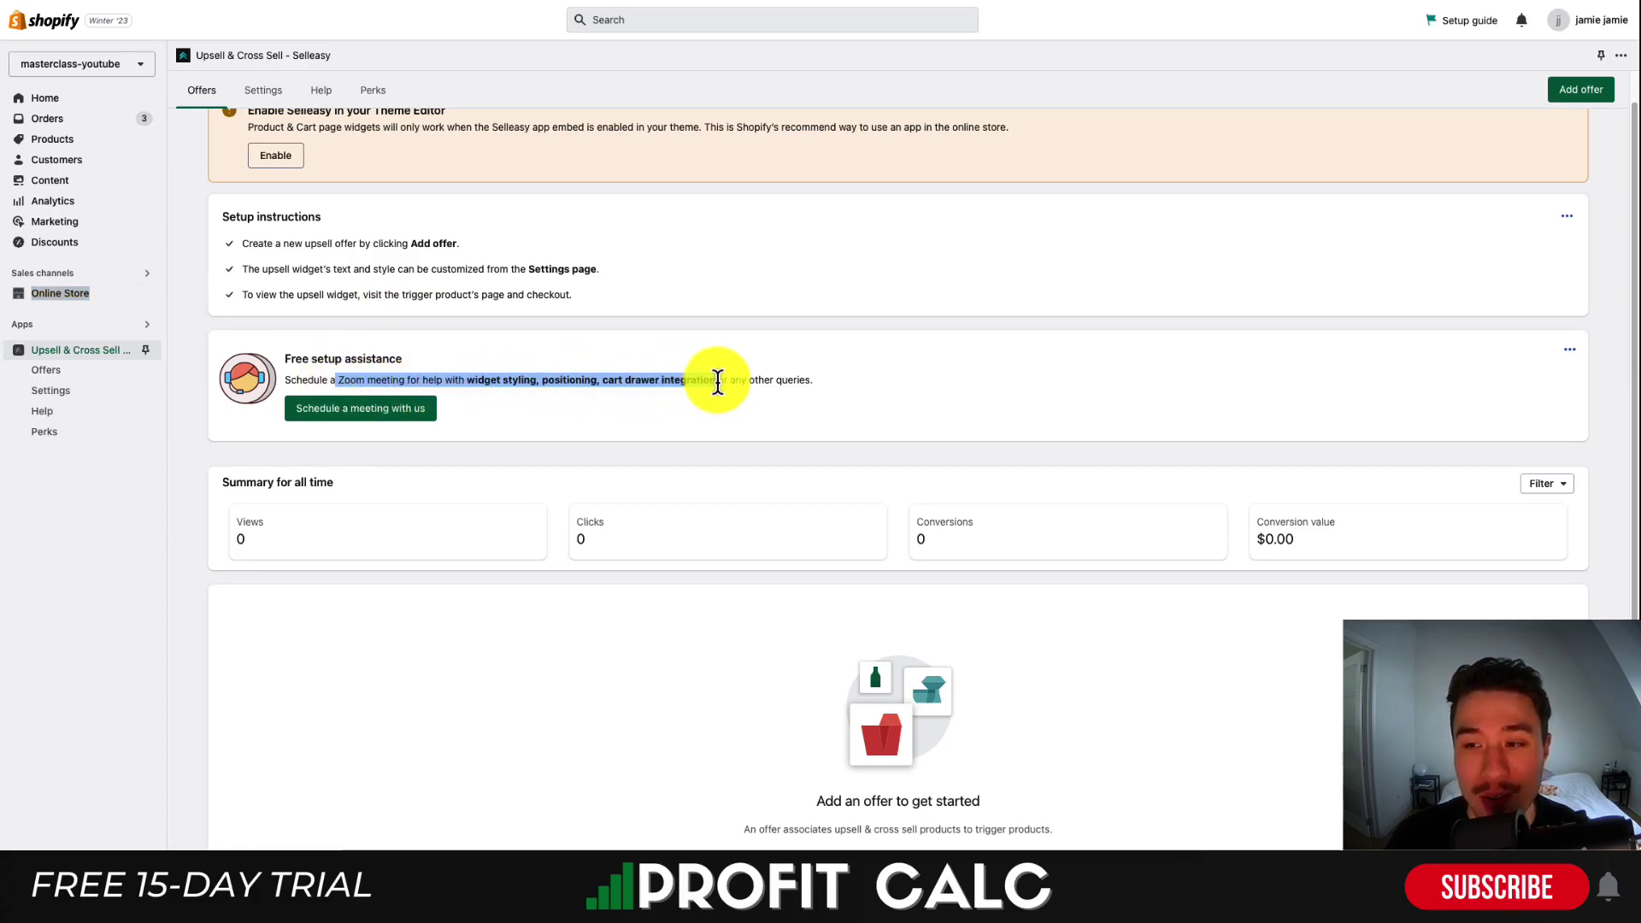
pyautogui.click(752, 244)
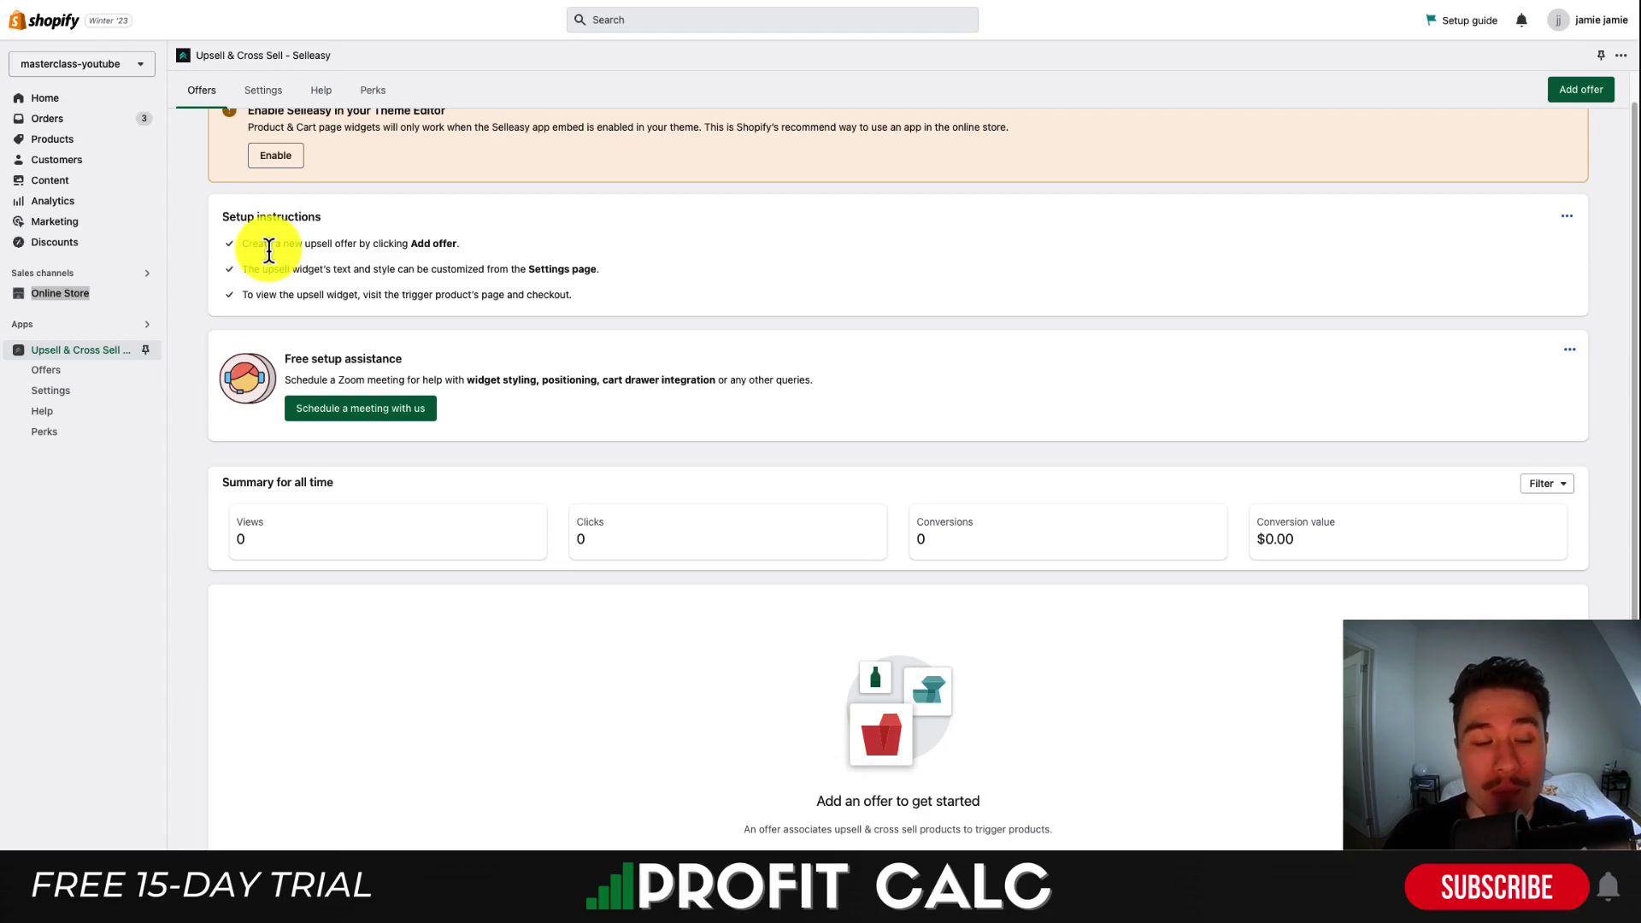
pyautogui.moveTo(269, 248); pyautogui.dragTo(442, 239)
pyautogui.scroll(1, 442, 239)
pyautogui.moveTo(242, 305); pyautogui.dragTo(487, 311)
pyautogui.moveTo(256, 328); pyautogui.dragTo(560, 329)
pyautogui.click(560, 329)
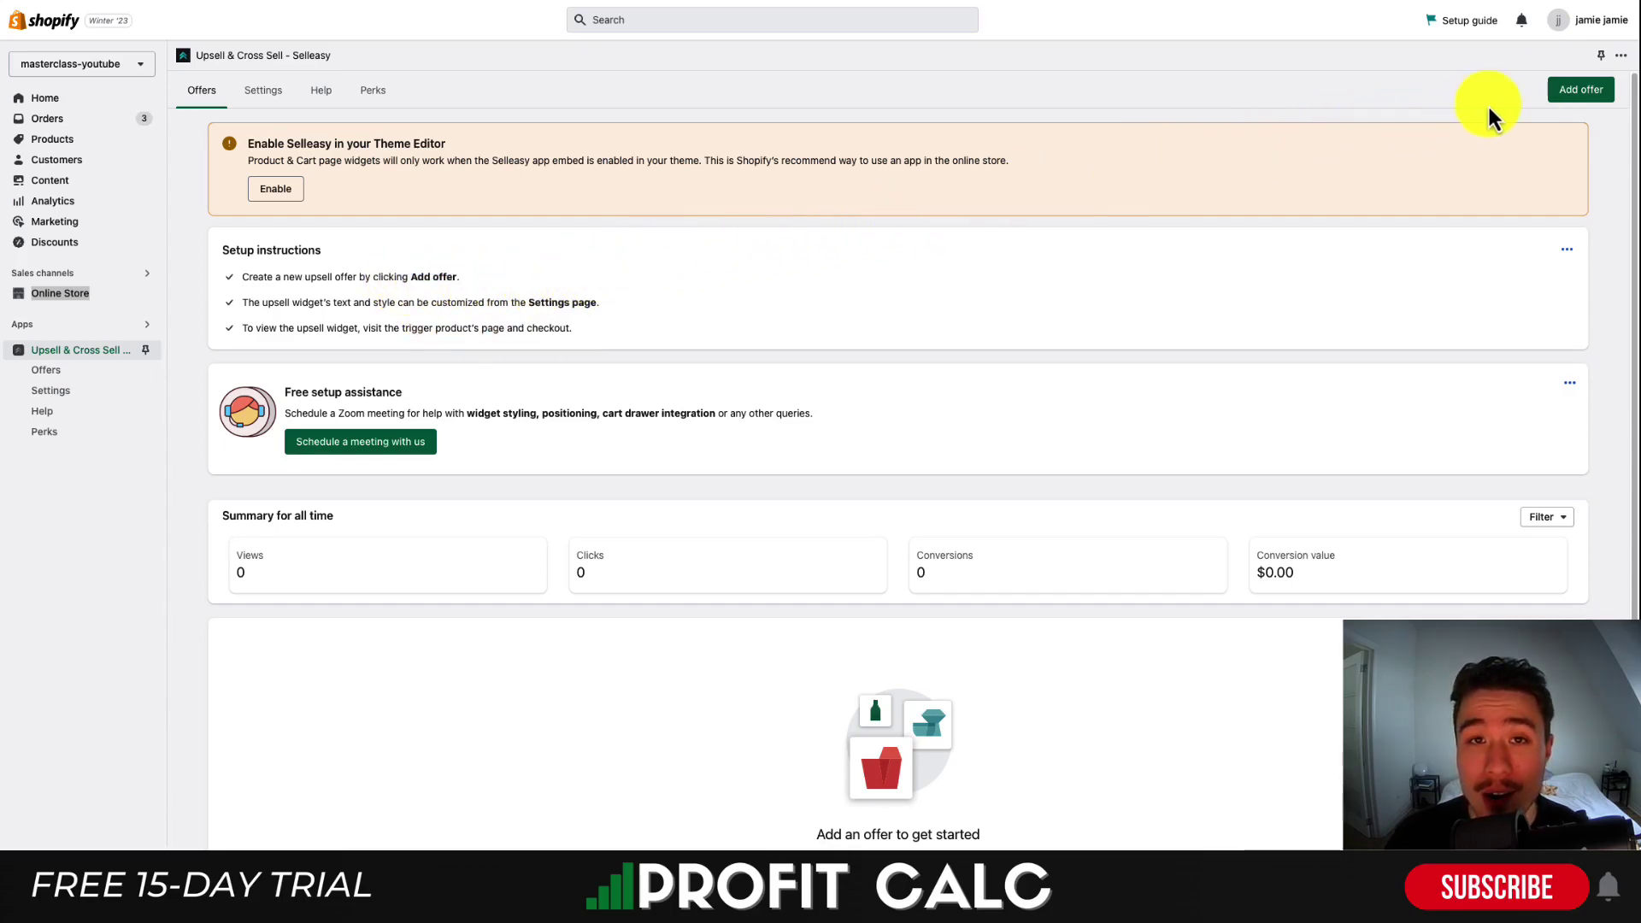
# Start a new Product page offer of the Product add-ons type.
pyautogui.click(1573, 92)
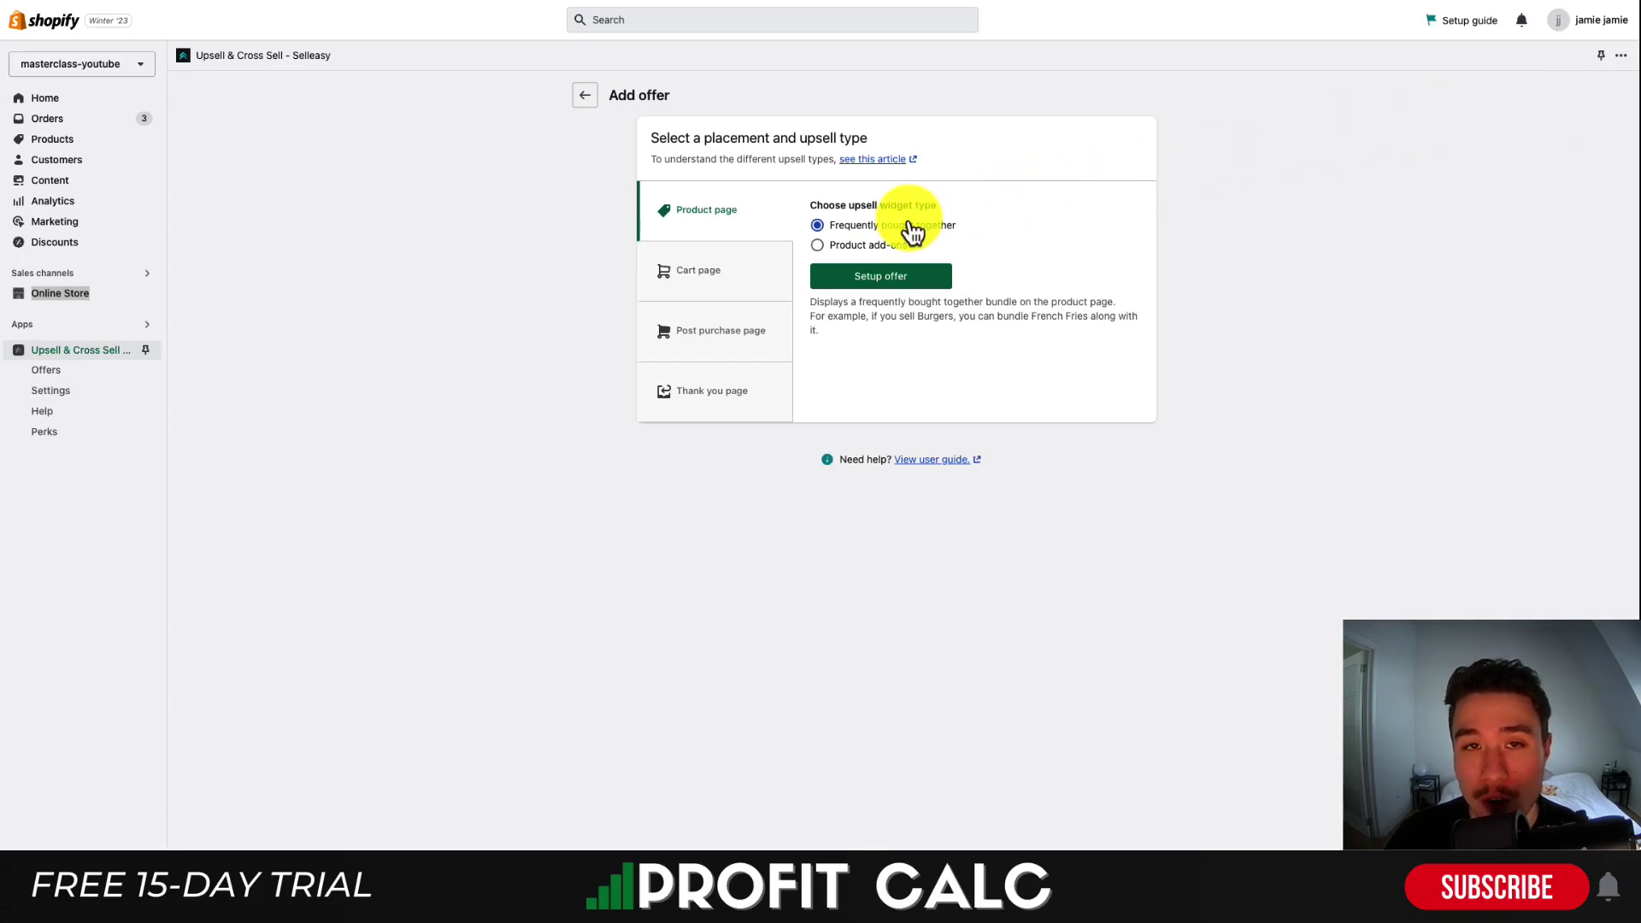
pyautogui.click(868, 246)
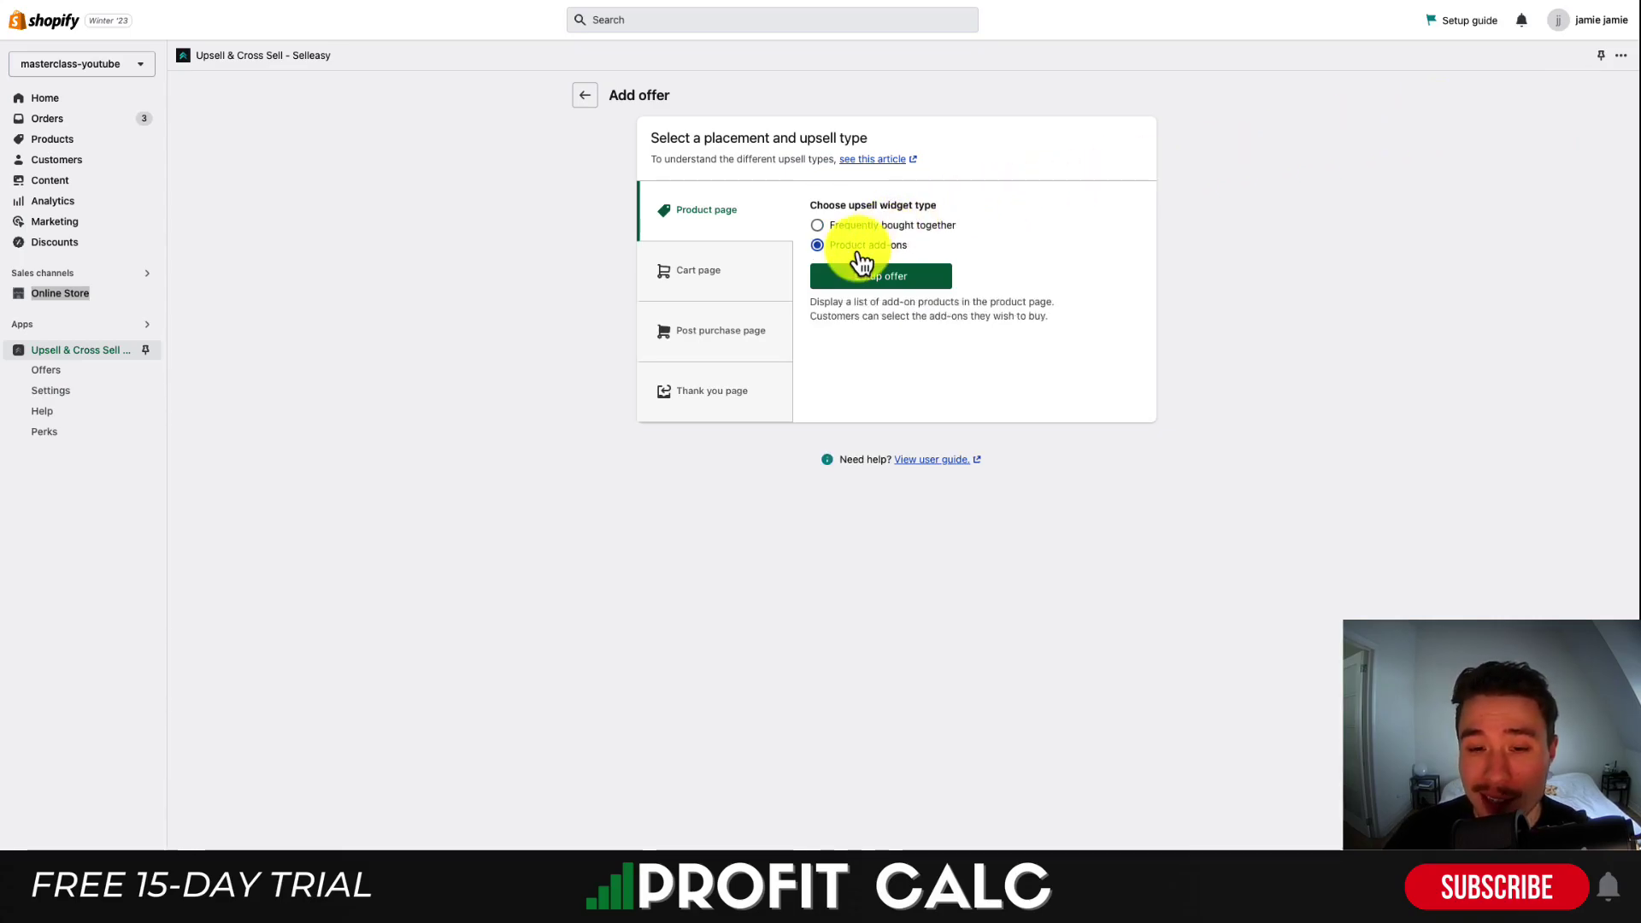
pyautogui.click(864, 272)
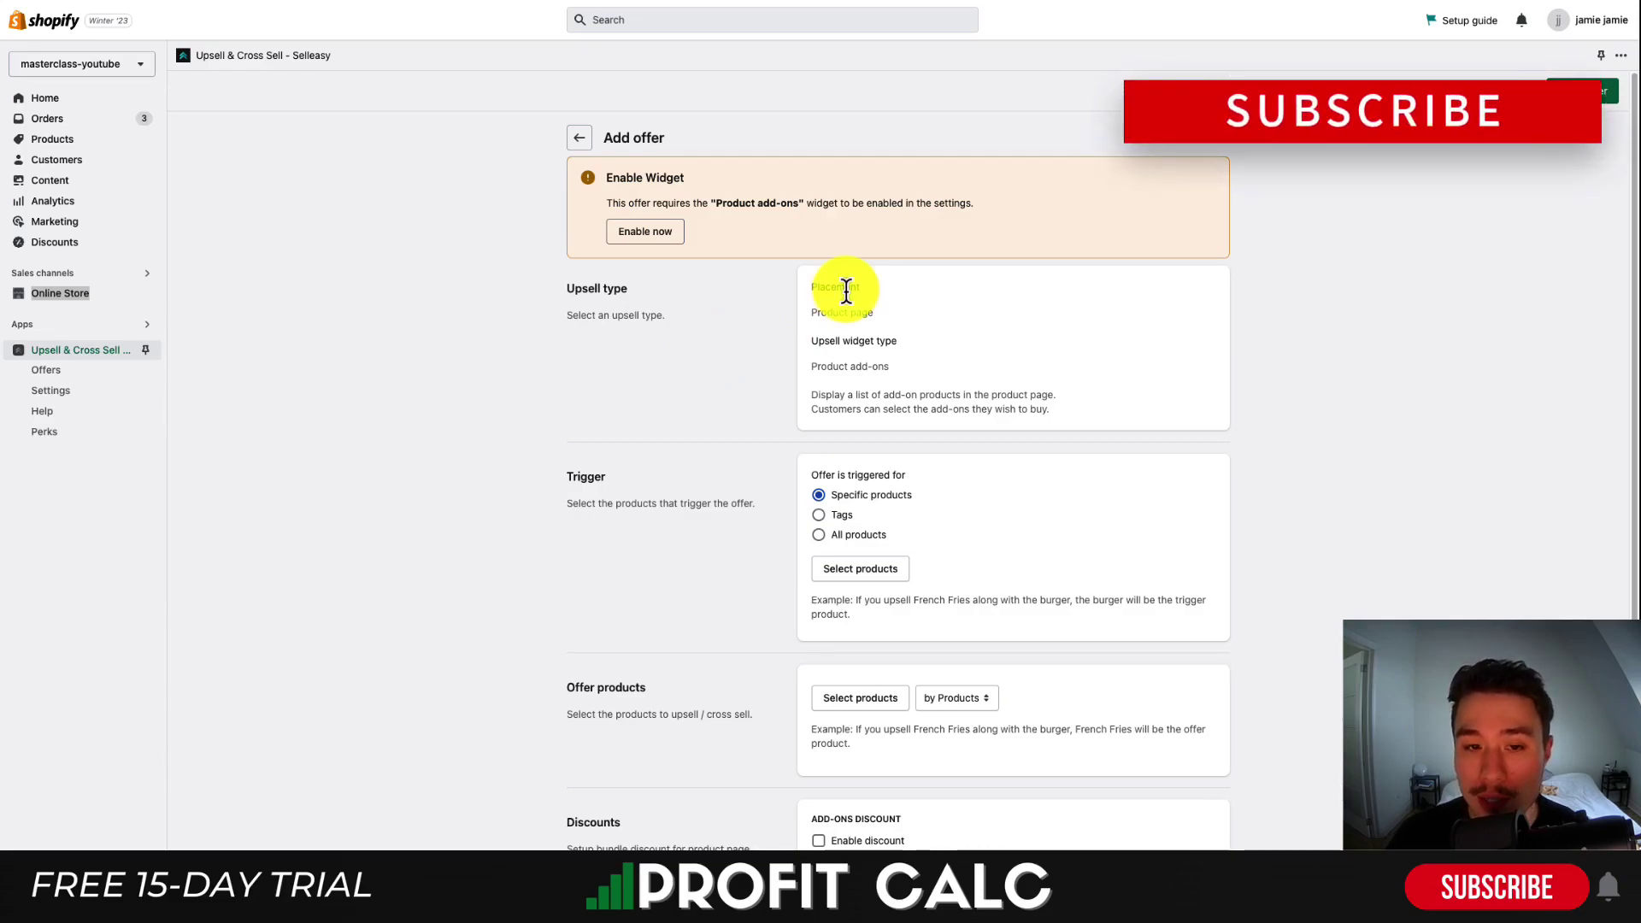
# Set the add-ons offer's trigger to All products instead of specific products.
pyautogui.scroll(-2, 844, 291)
pyautogui.tripleClick(623, 120)
pyautogui.doubleClick(866, 145)
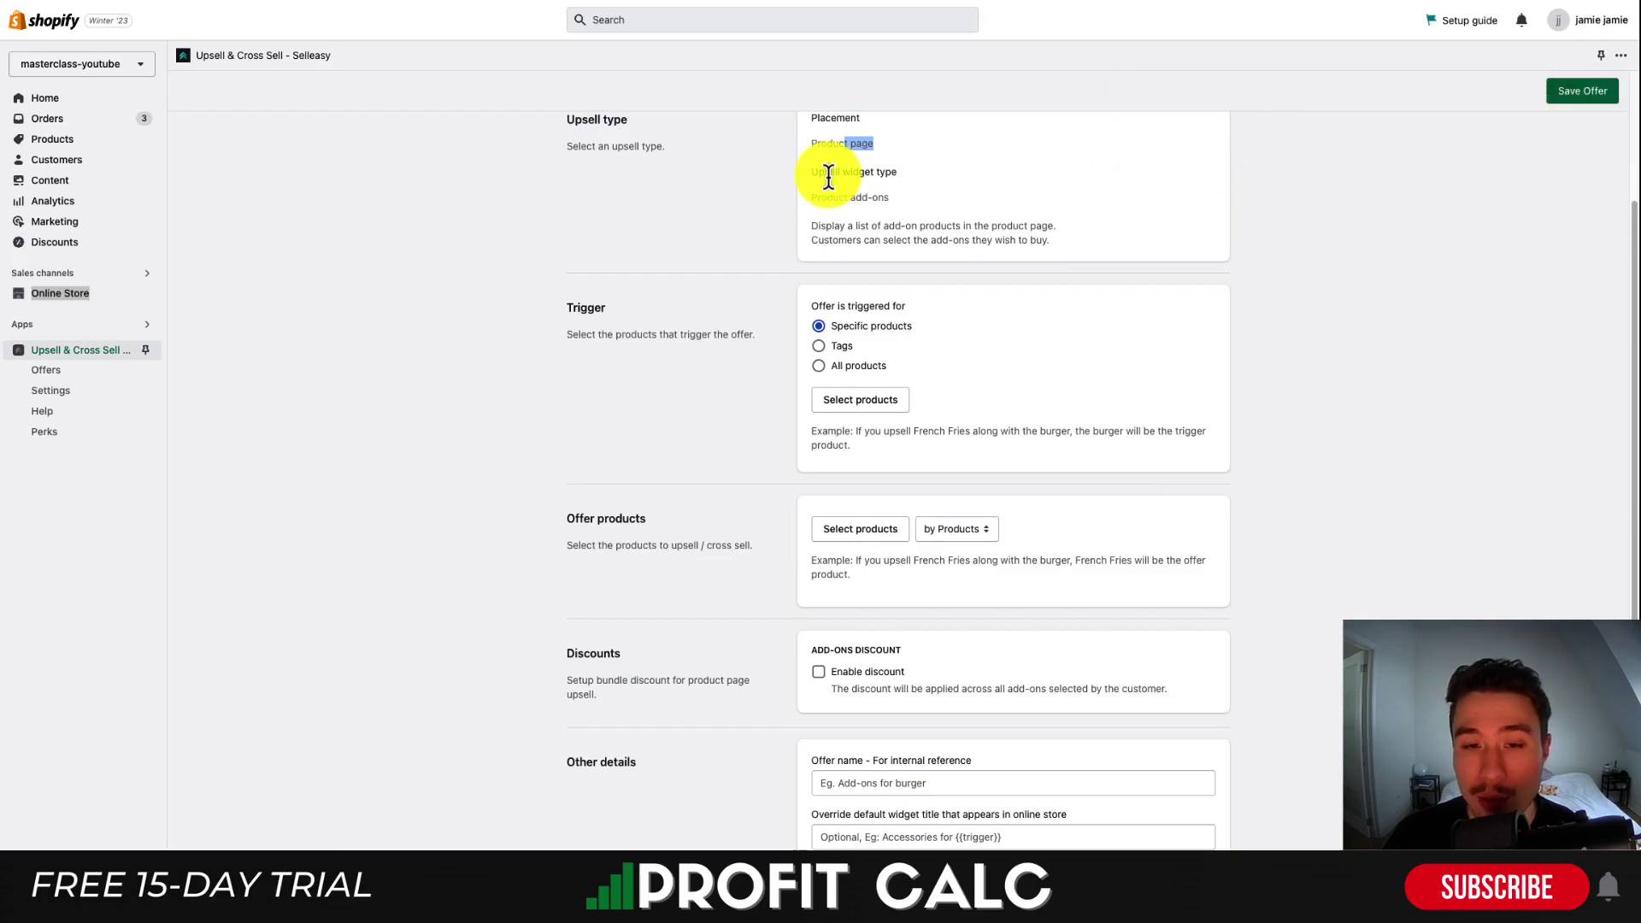
pyautogui.scroll(-1, 829, 177)
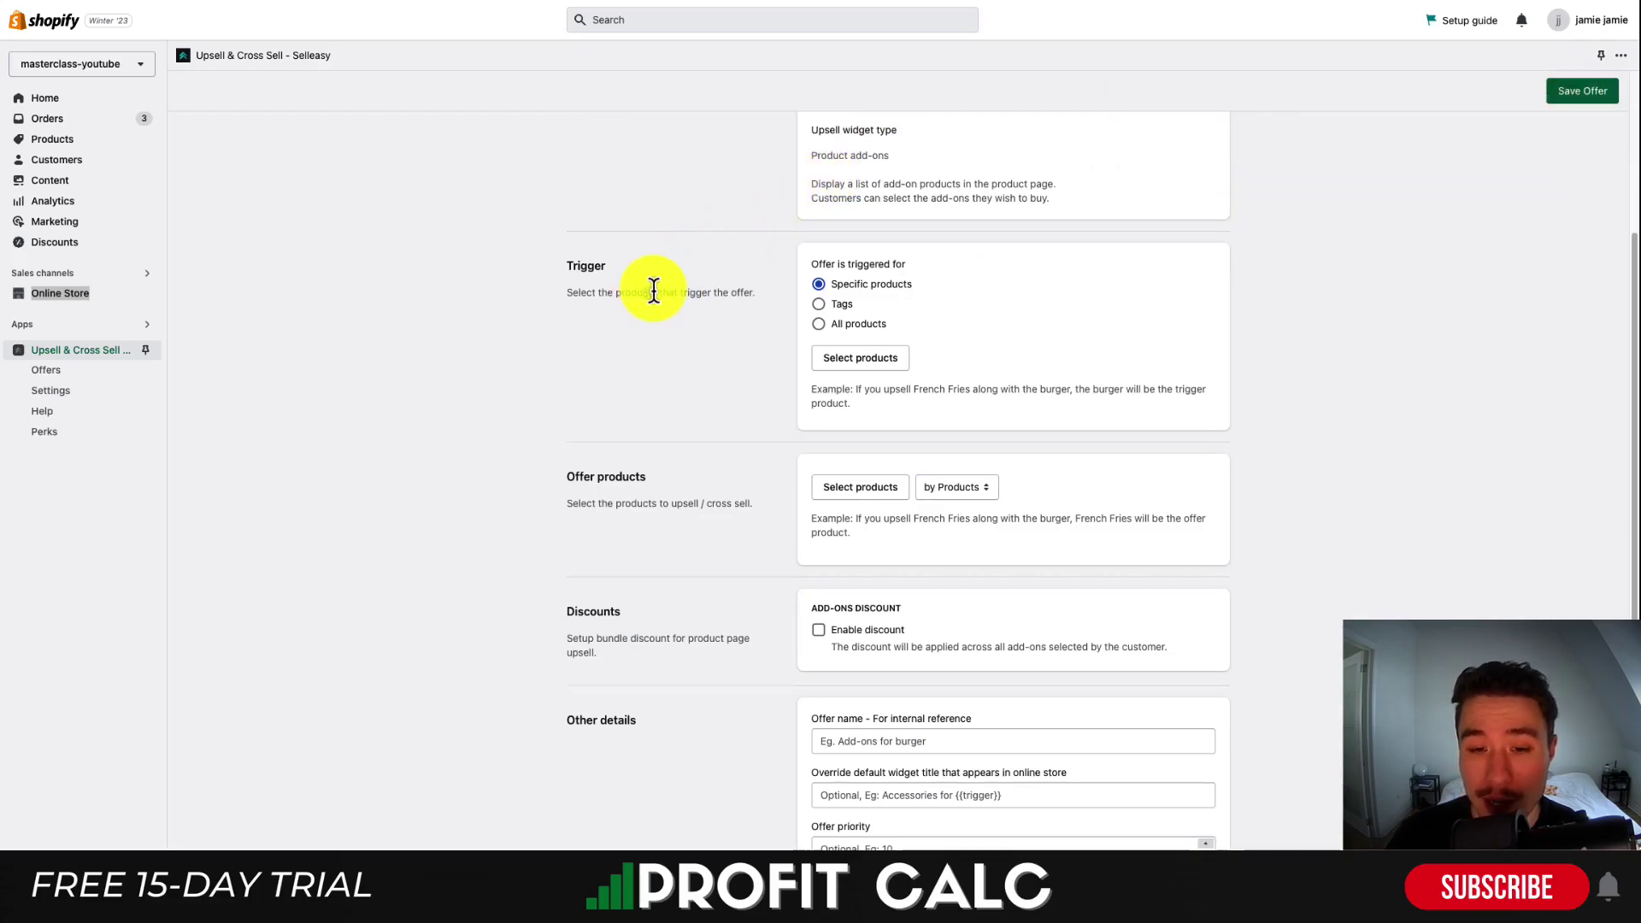
pyautogui.moveTo(654, 292); pyautogui.dragTo(643, 293)
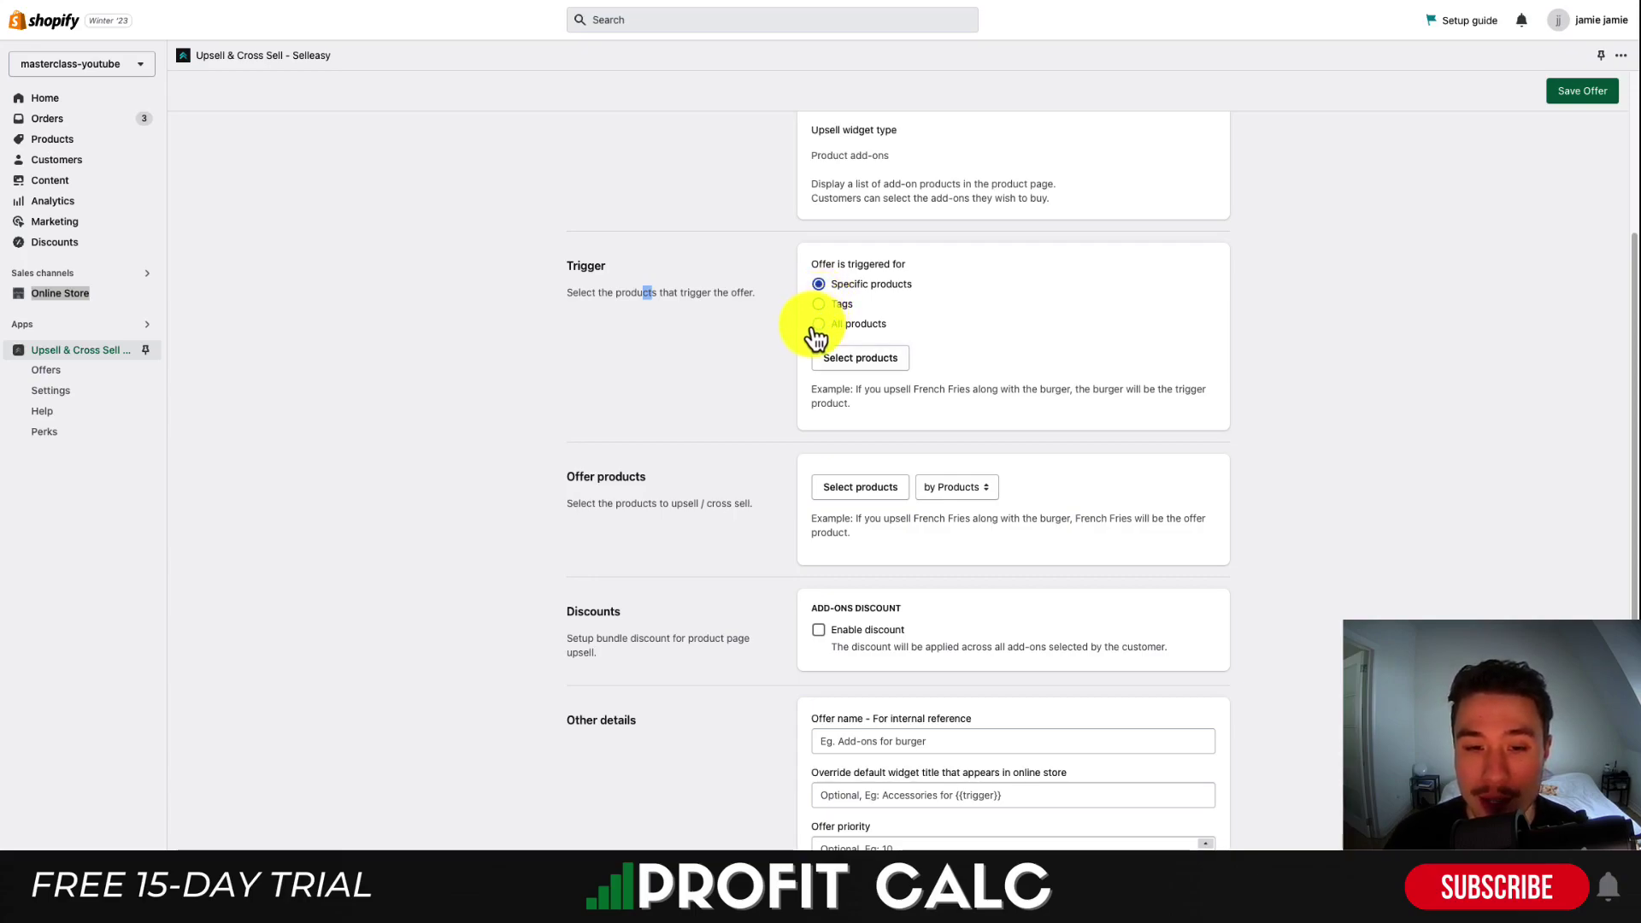
pyautogui.click(816, 325)
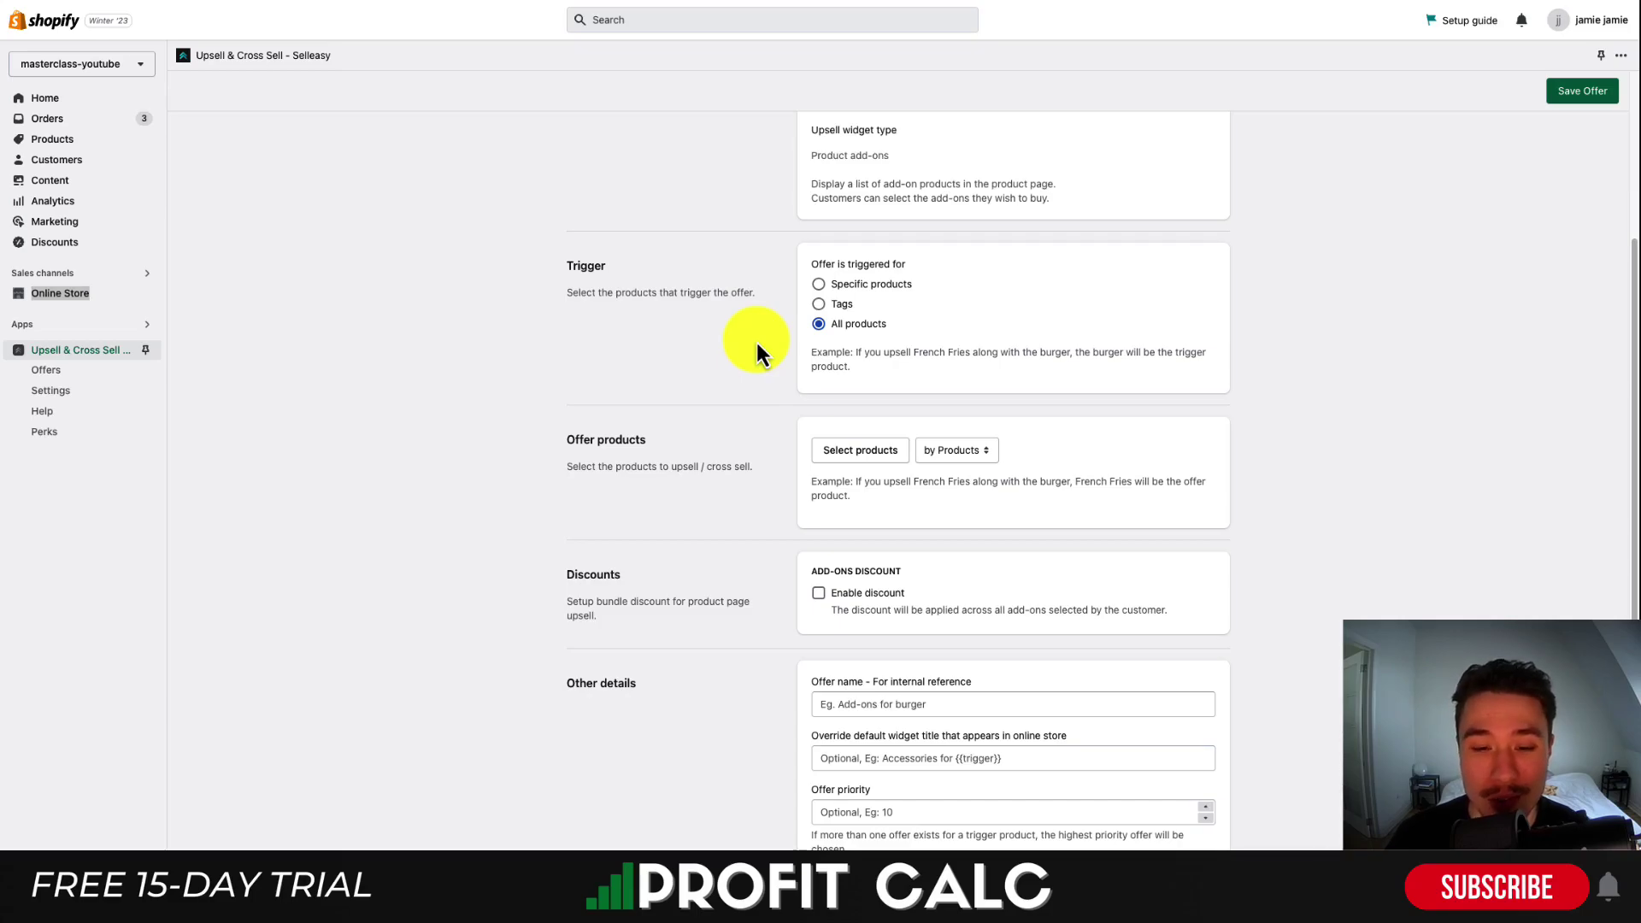
pyautogui.click(889, 429)
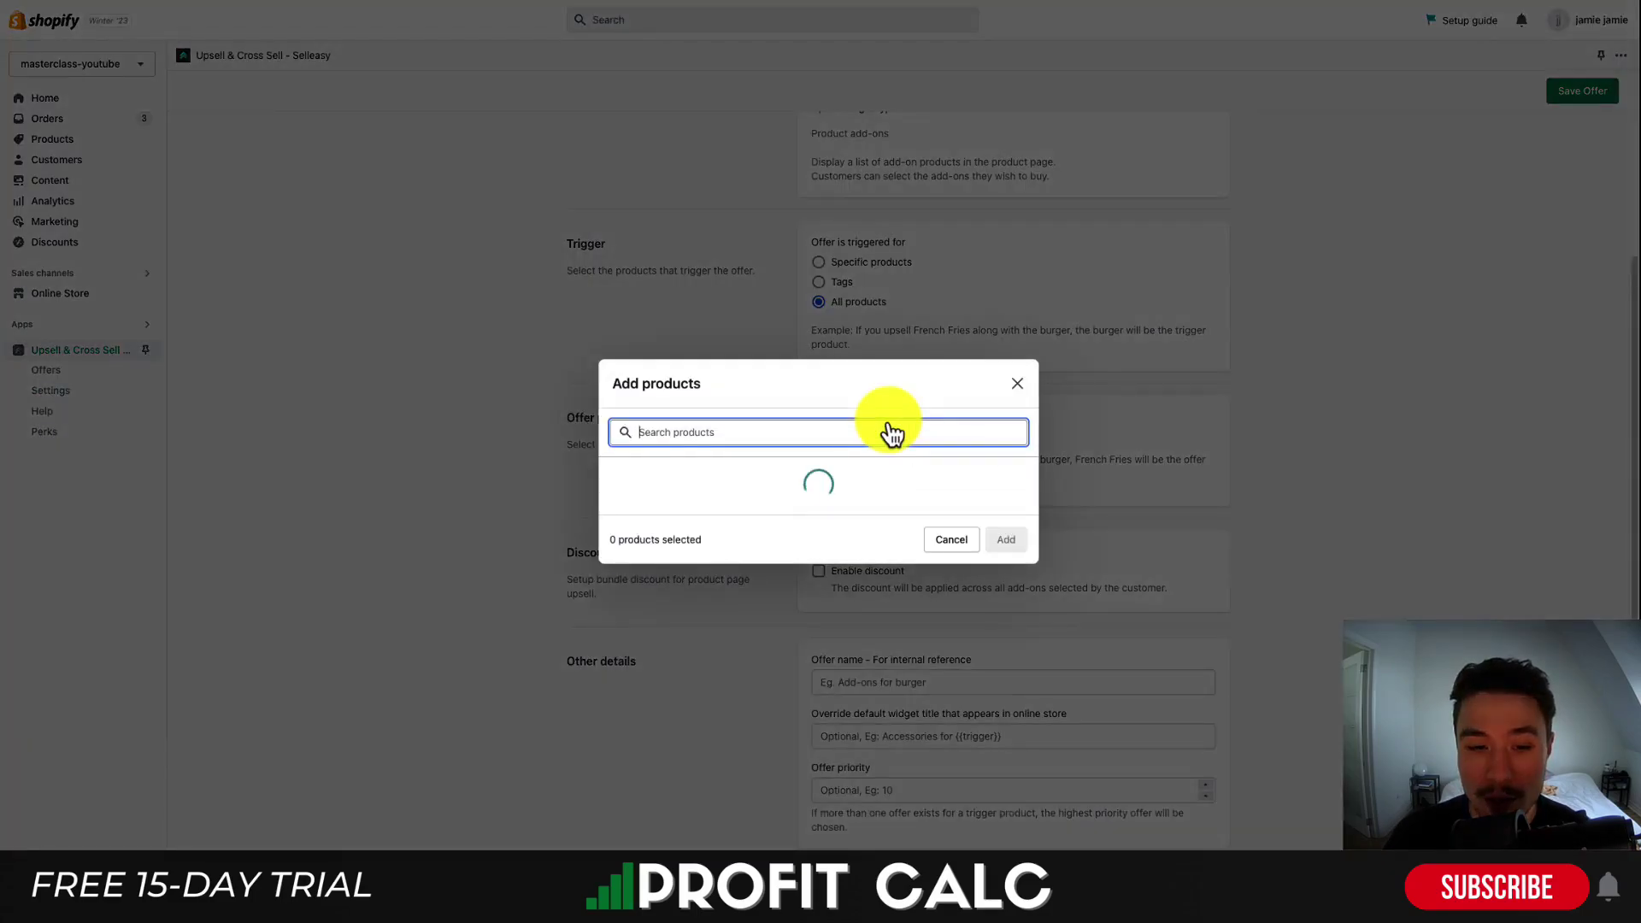
# Add Framed canvas - TEST PRODUCT as the offer's add-on product.
pyautogui.click(617, 335)
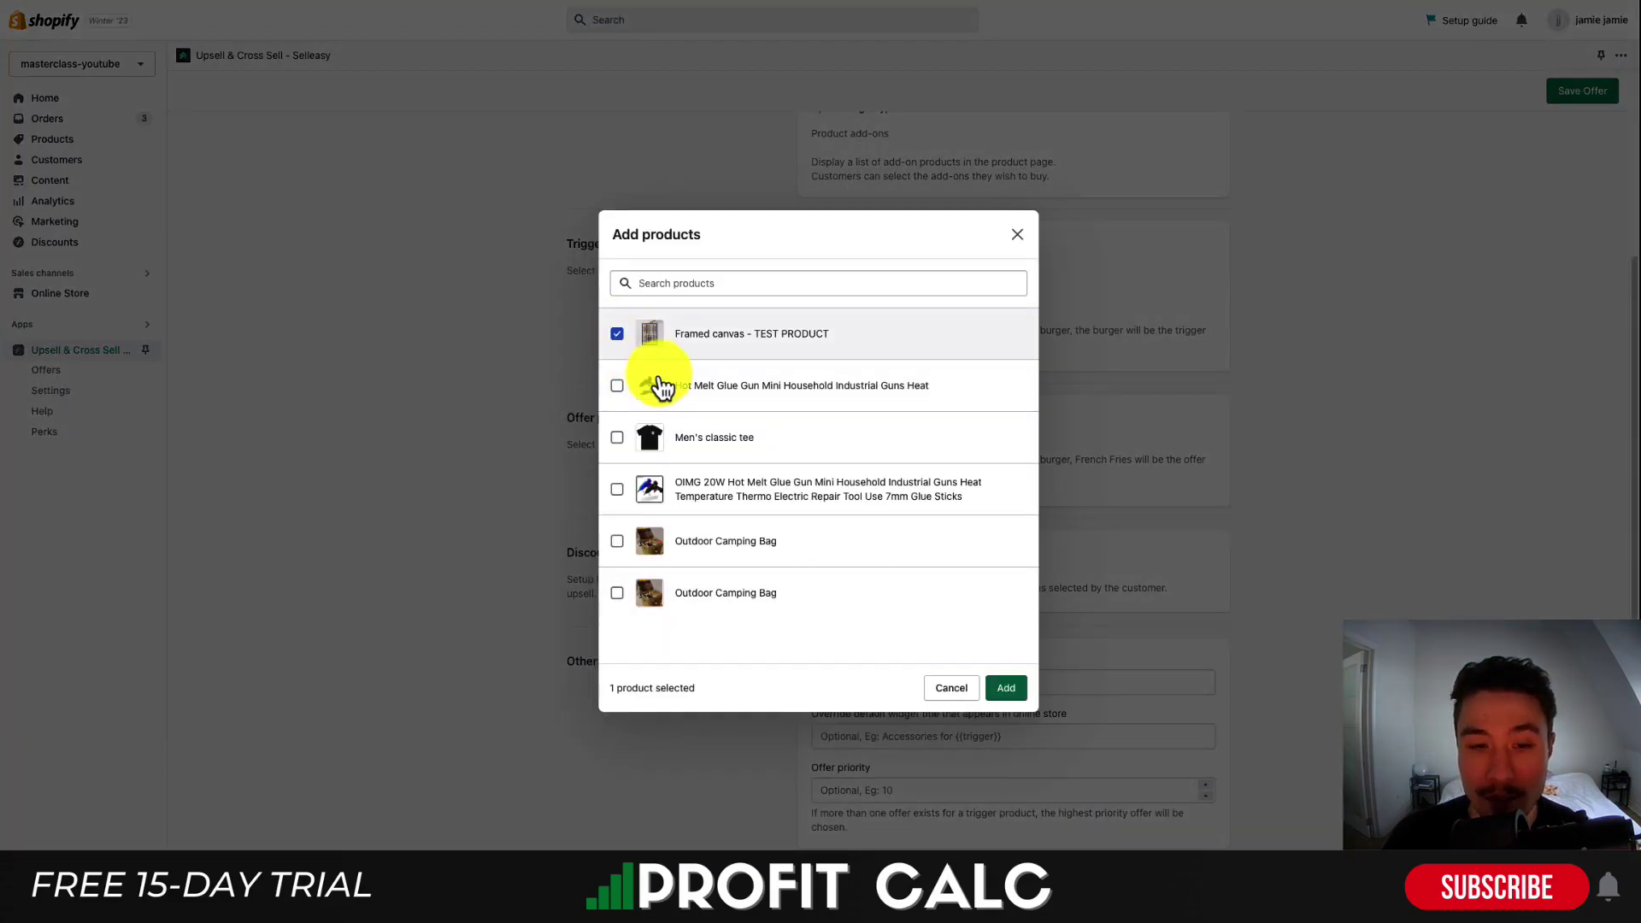
pyautogui.click(1009, 689)
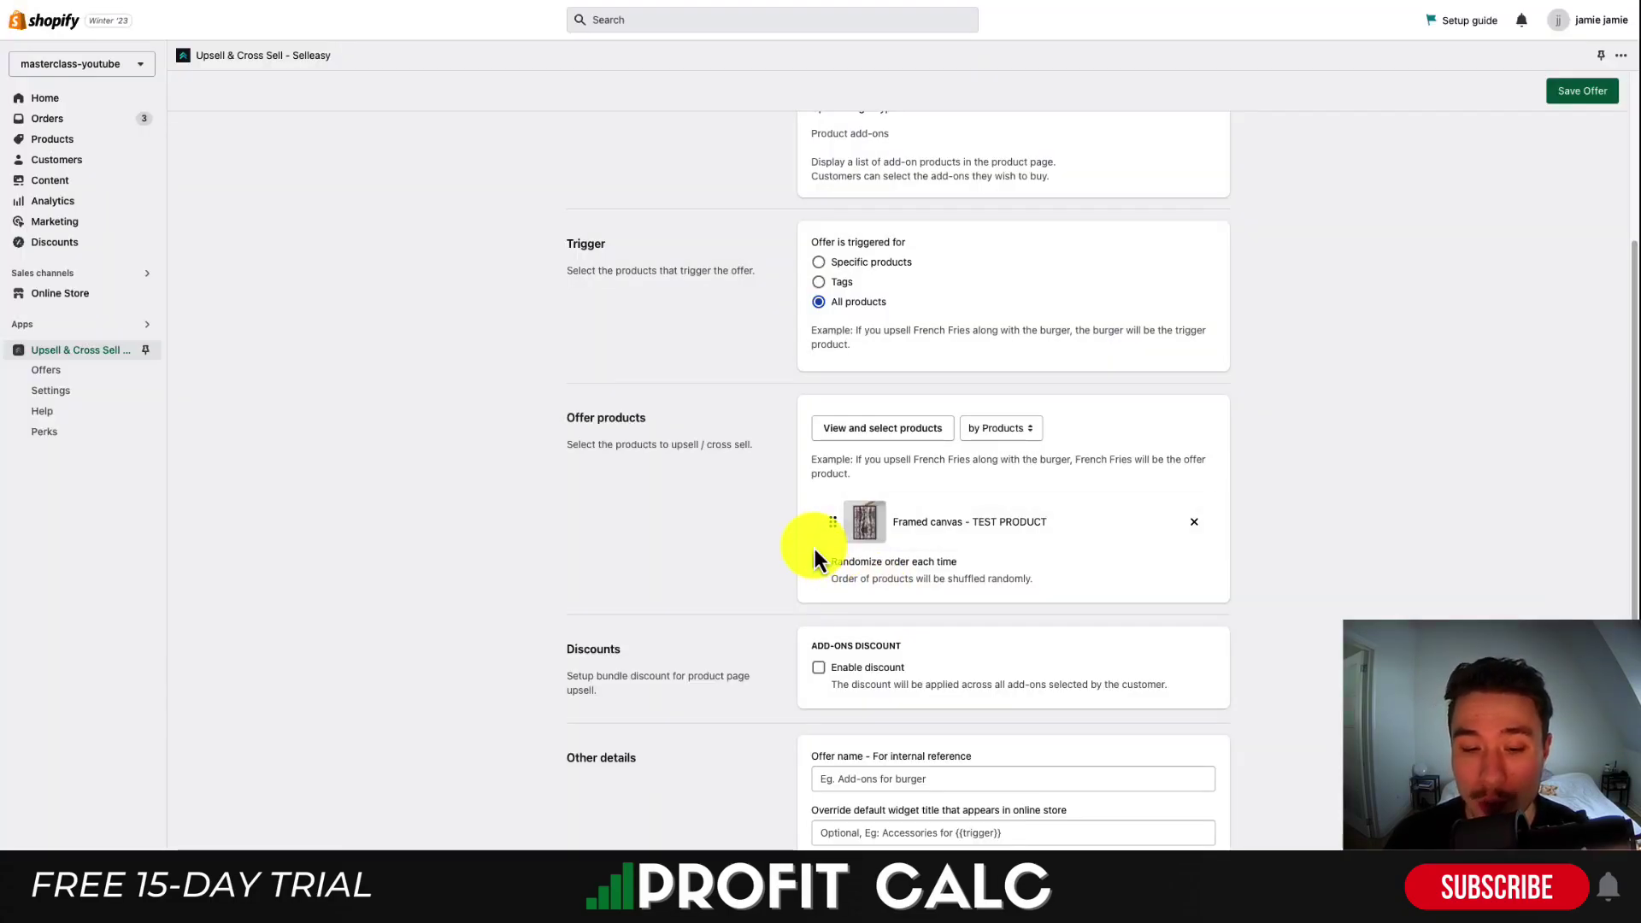
pyautogui.scroll(-2, 814, 551)
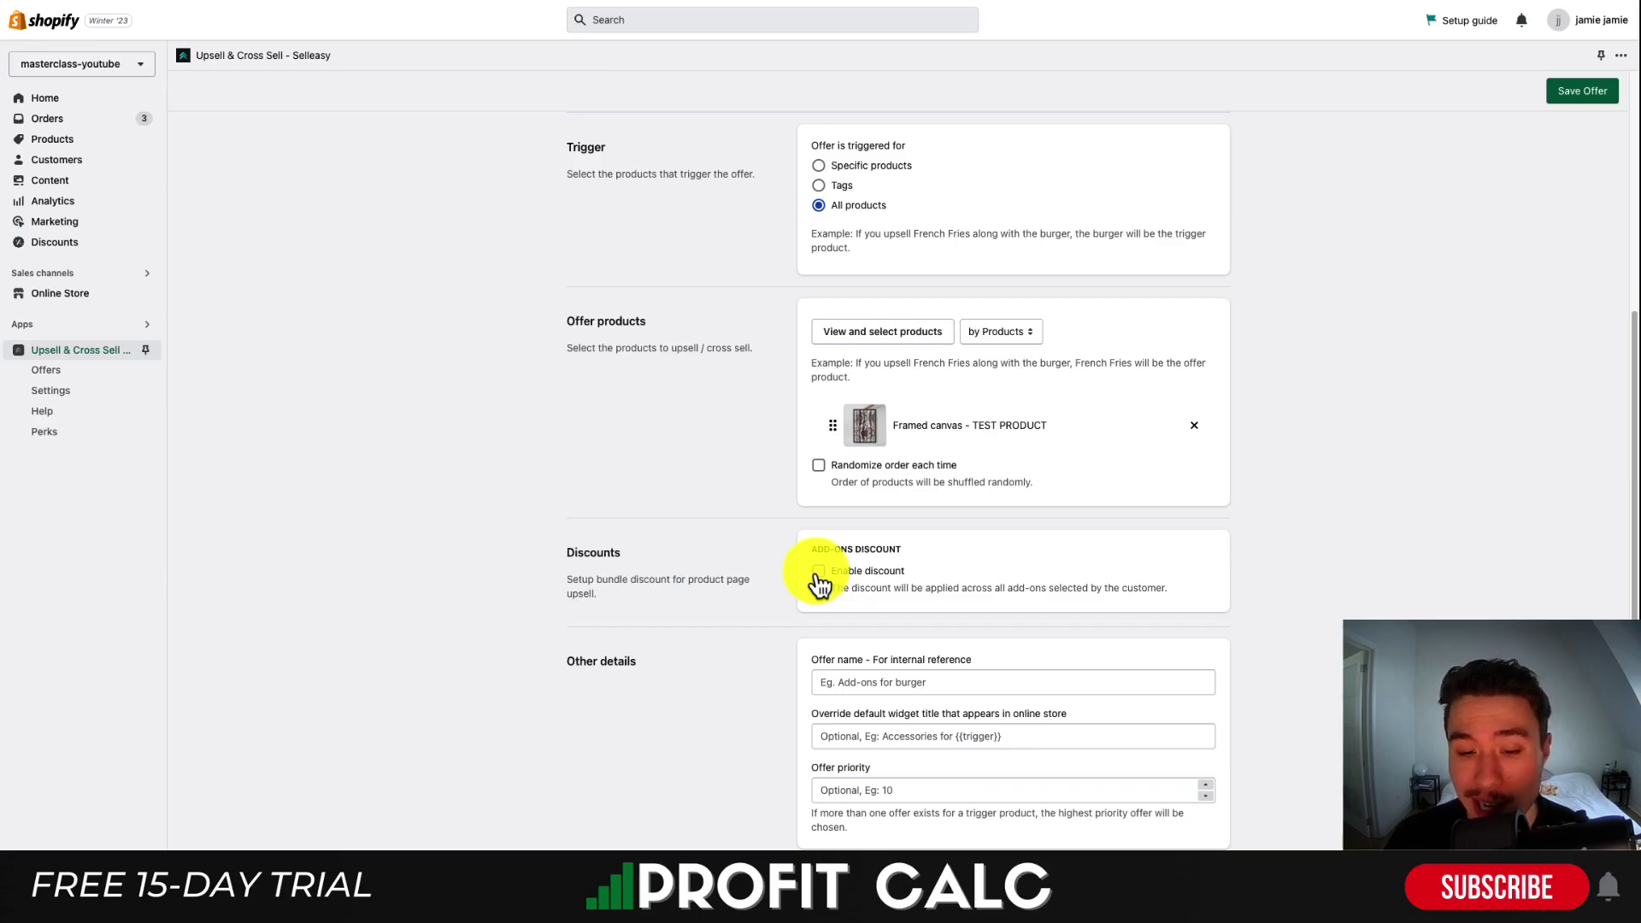
pyautogui.moveTo(865, 586); pyautogui.dragTo(1147, 592)
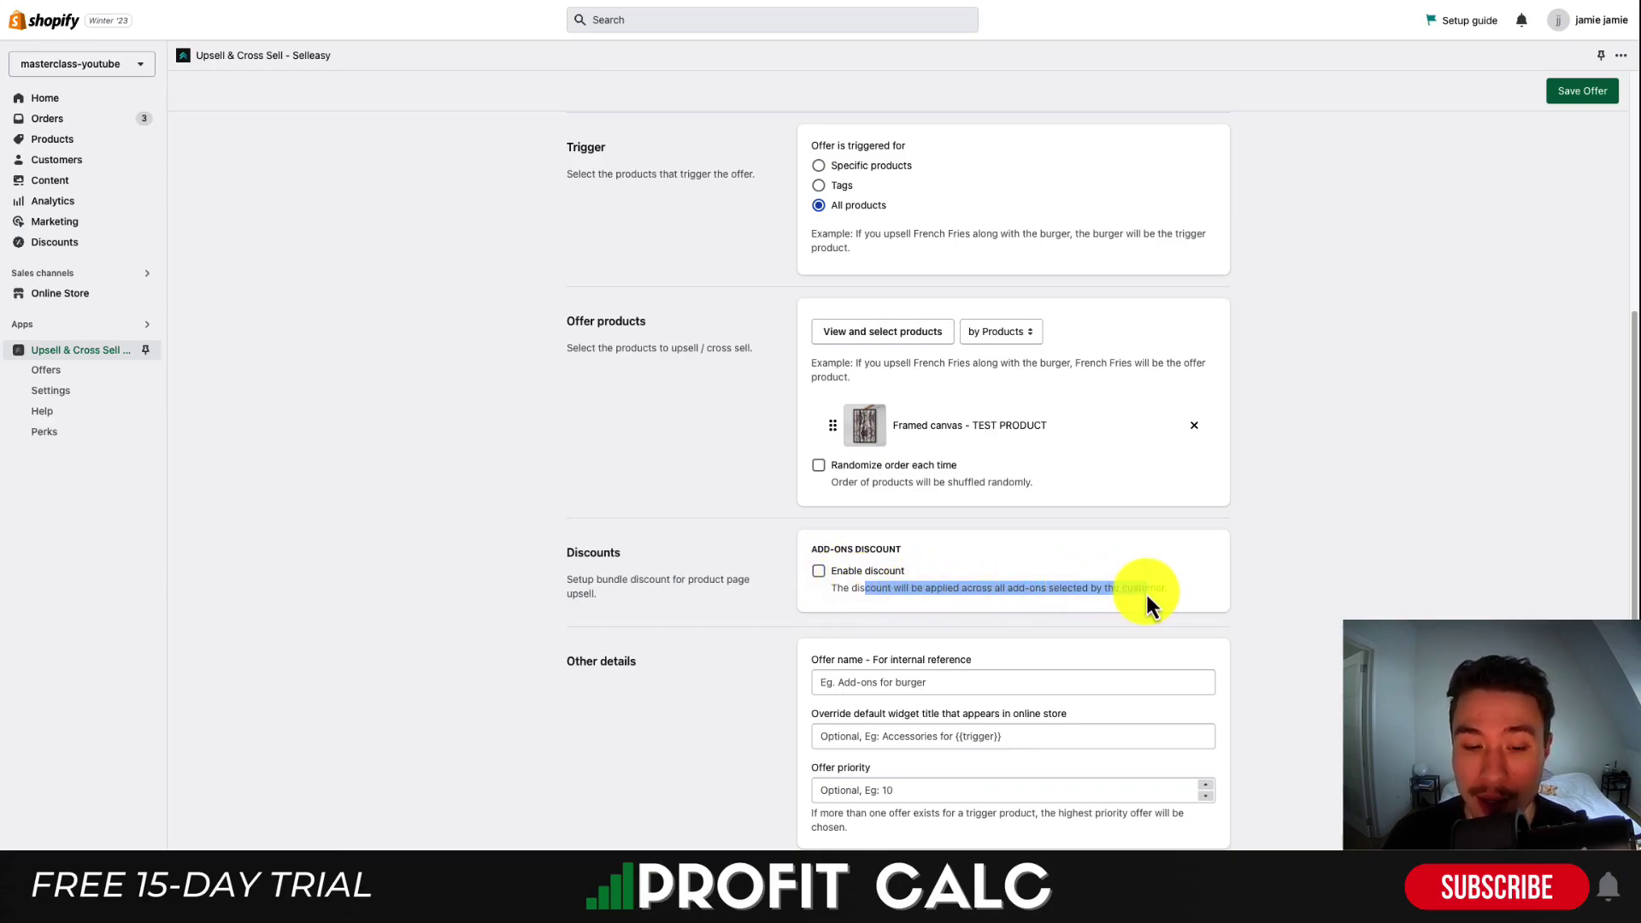
# Name the offer 'Frame on all' and save it.
pyautogui.click(1058, 682)
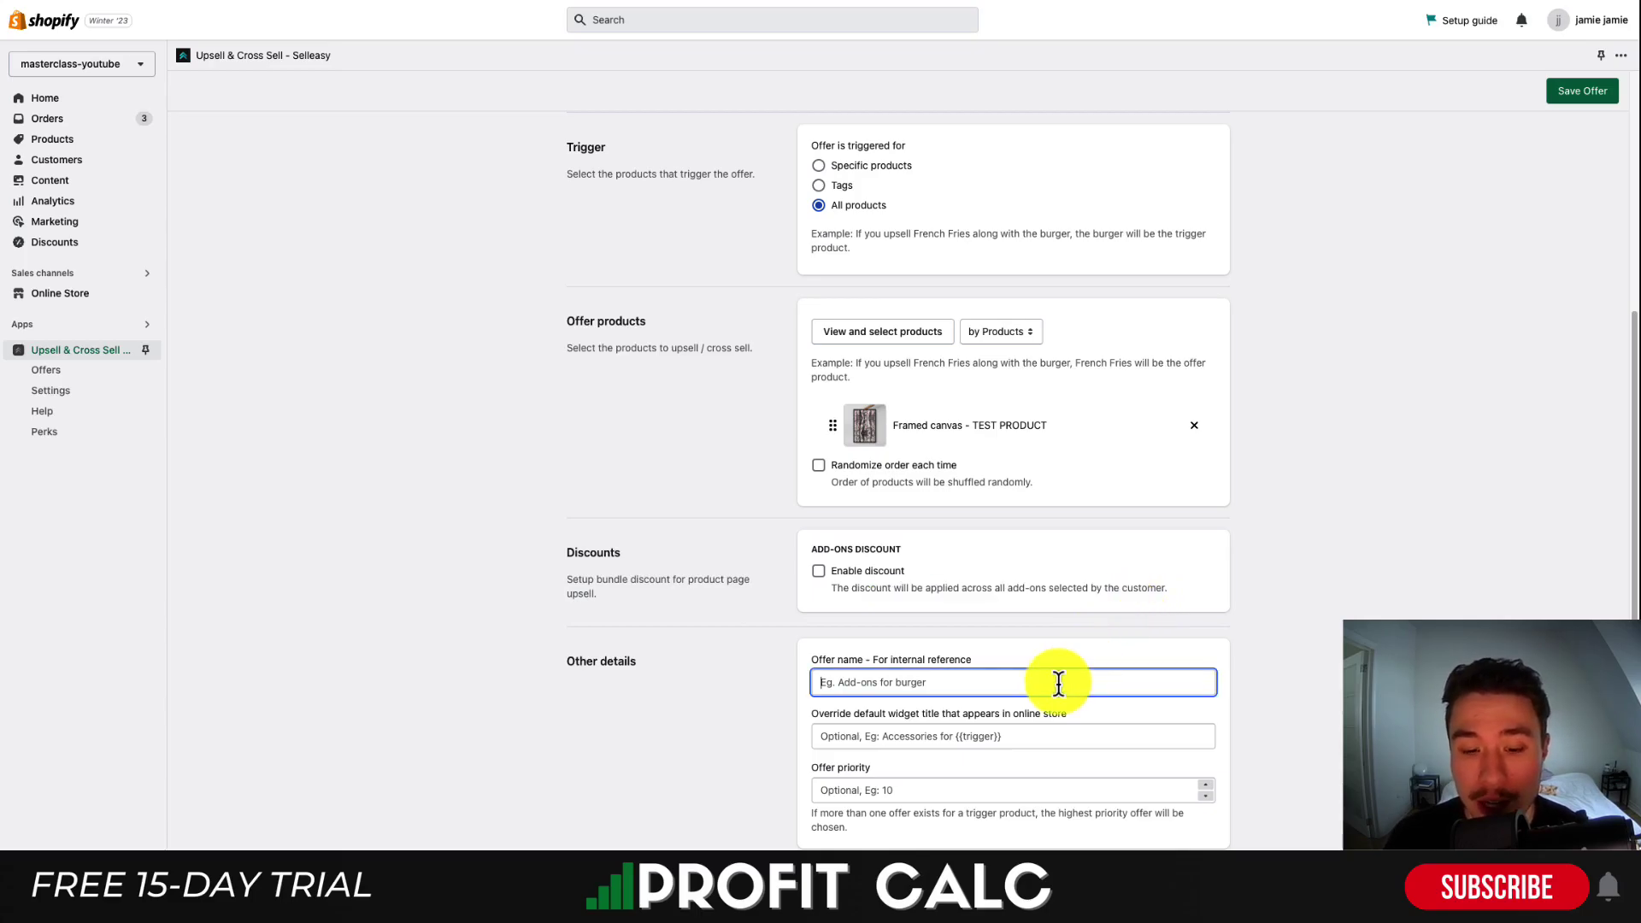
pyautogui.moveTo(842, 659); pyautogui.dragTo(866, 672)
pyautogui.click(850, 718)
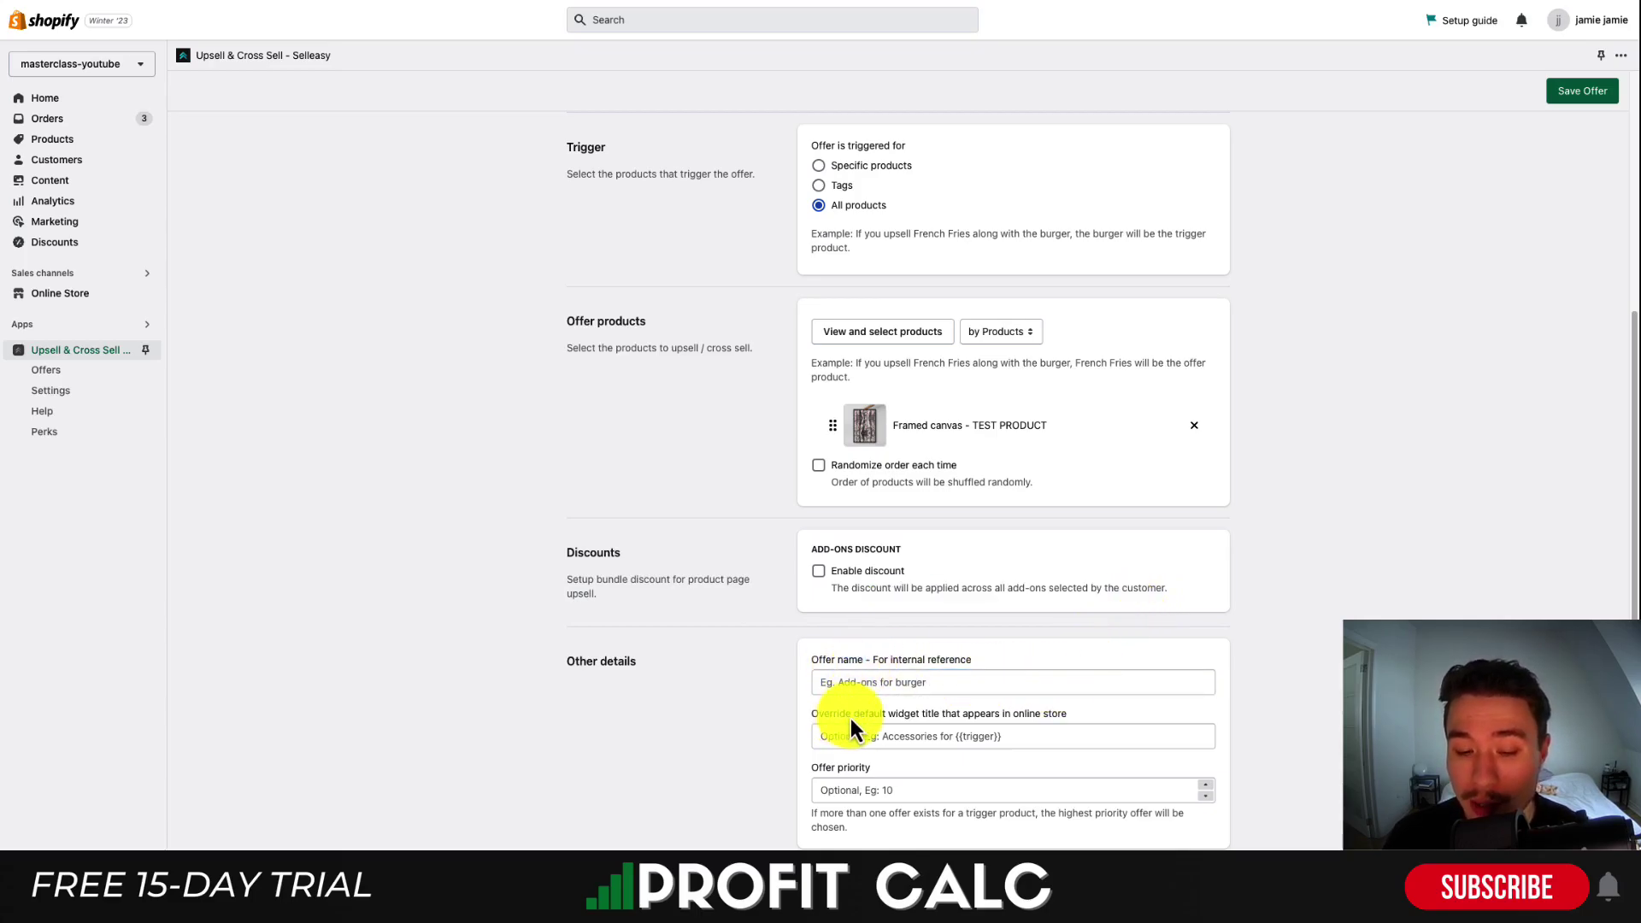
pyautogui.moveTo(958, 714); pyautogui.dragTo(1040, 715)
pyautogui.doubleClick(872, 769)
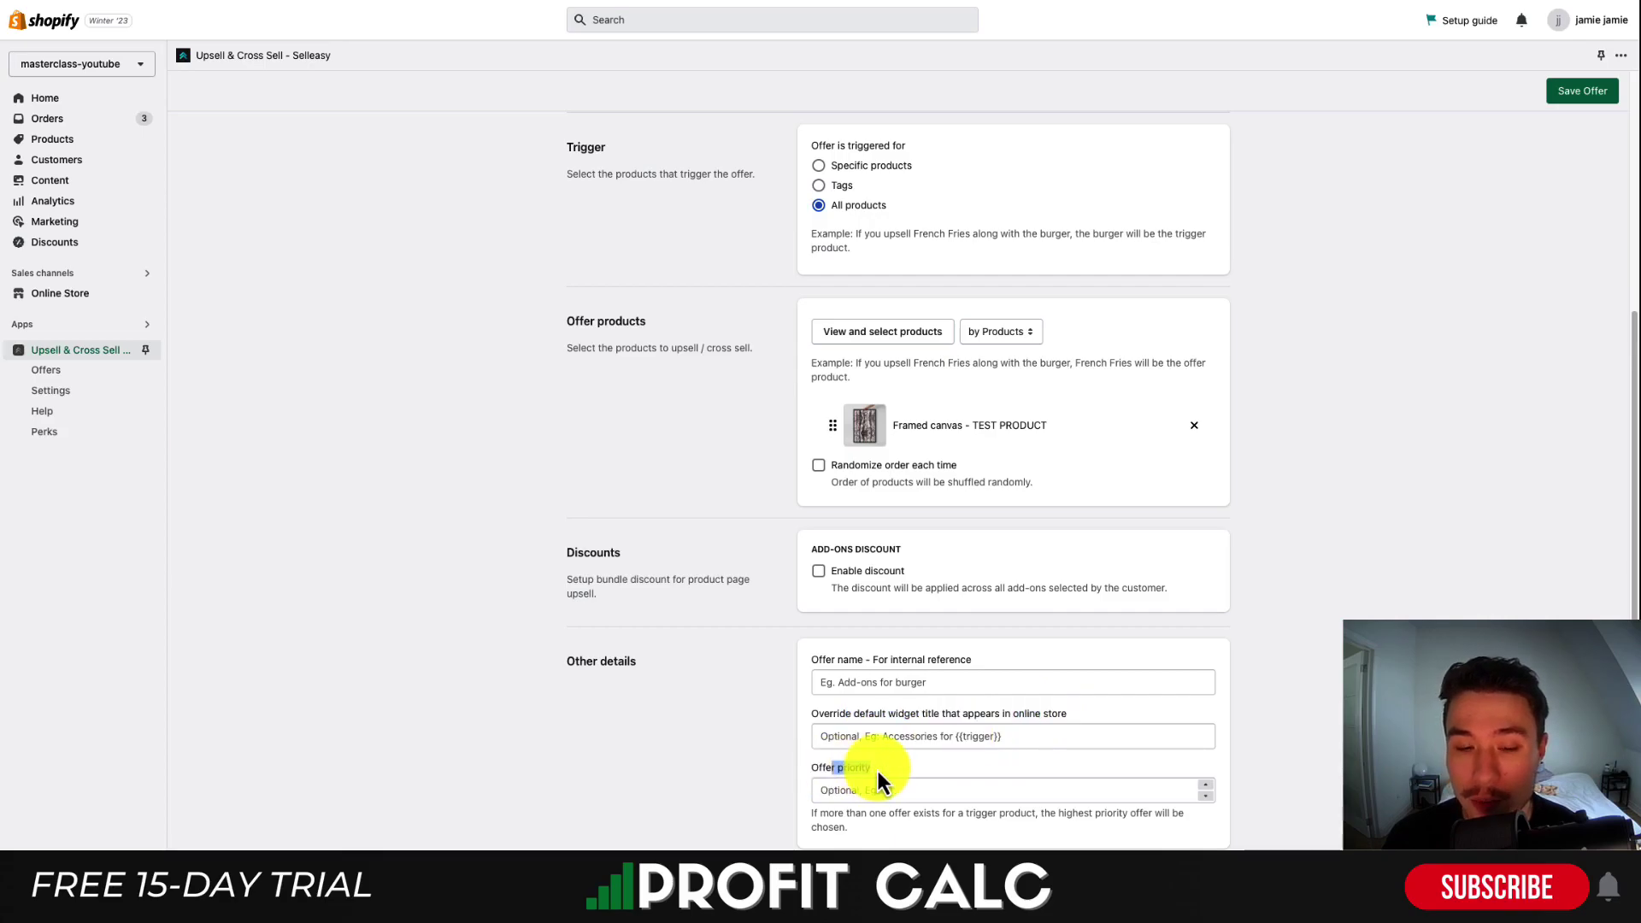
pyautogui.click(866, 825)
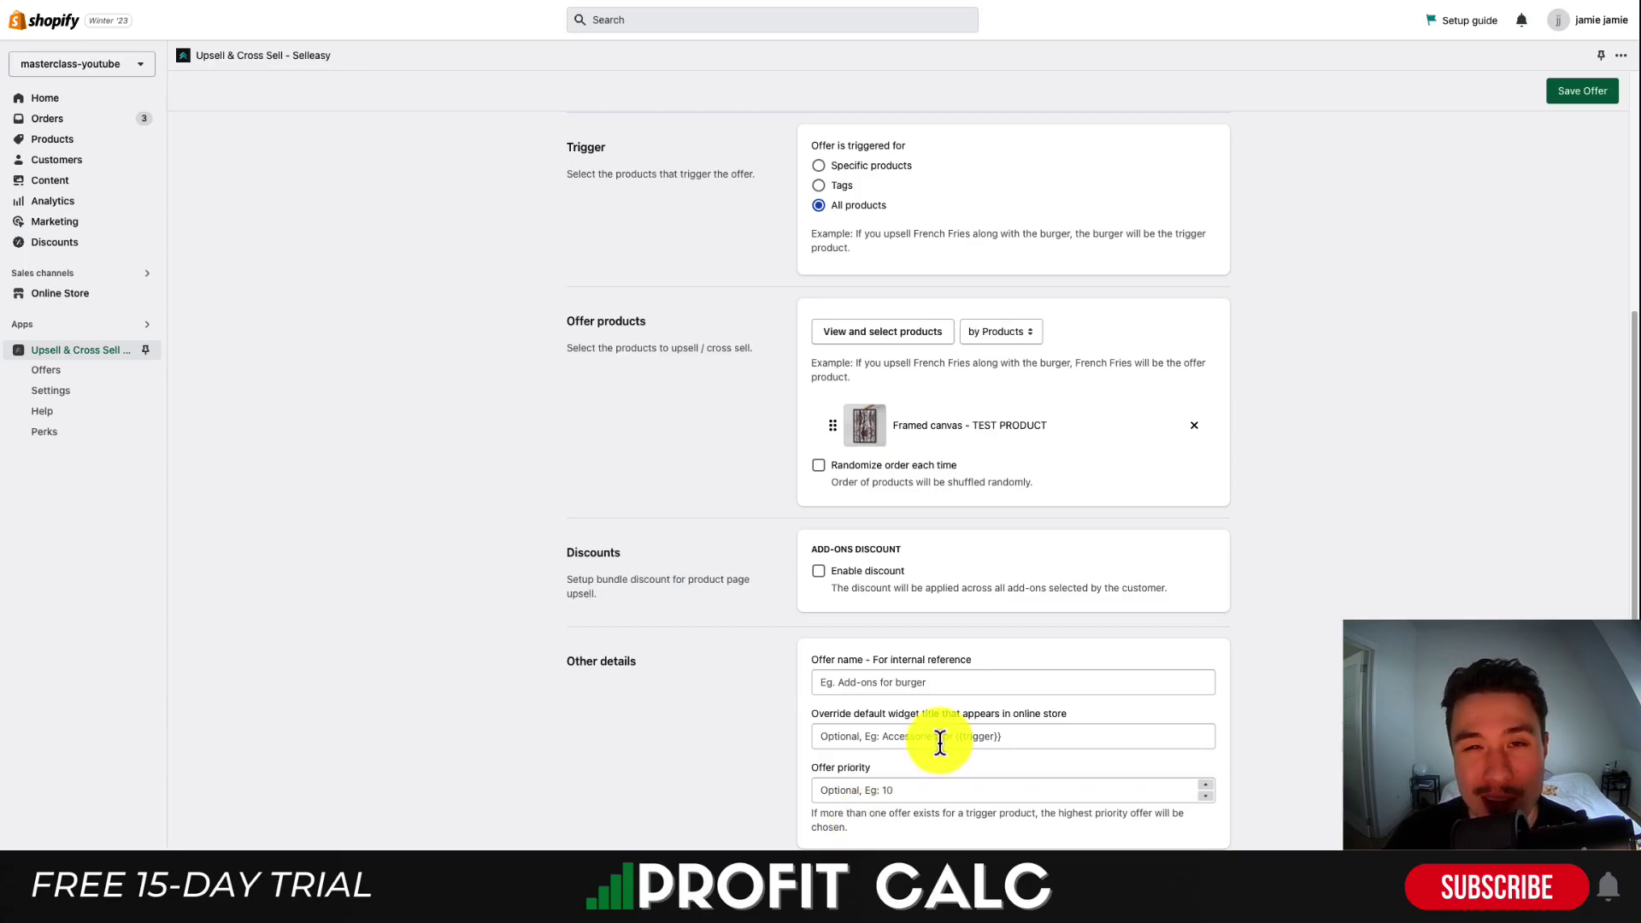
pyautogui.click(1594, 94)
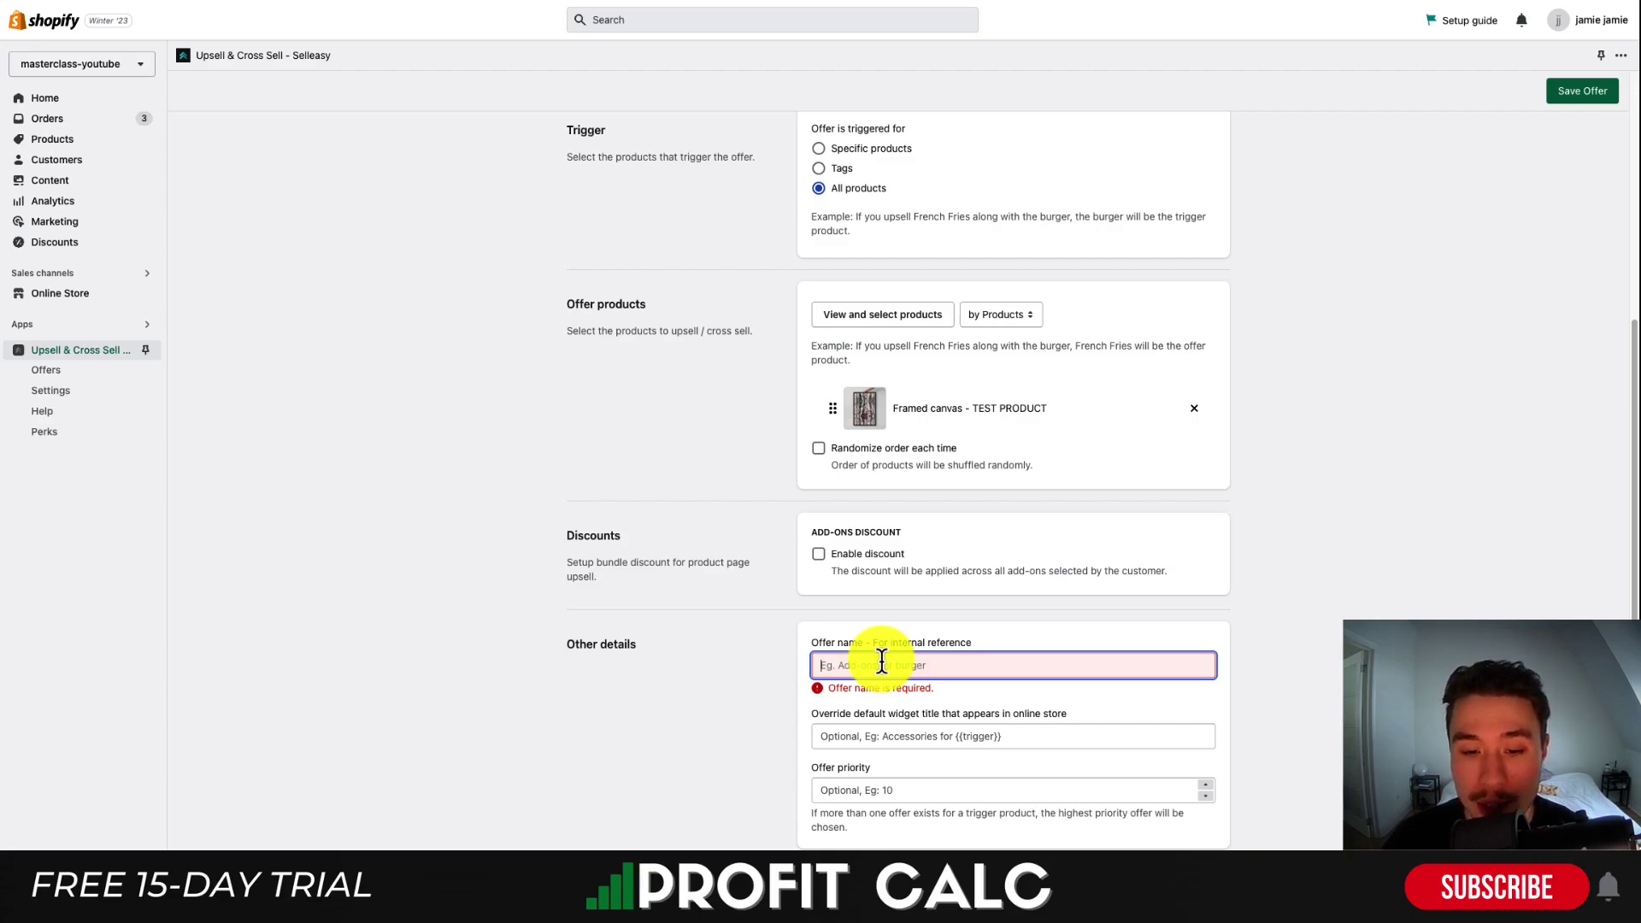
pyautogui.write('Frame on all prod')
pyautogui.click(1581, 90)
pyautogui.click(1088, 550)
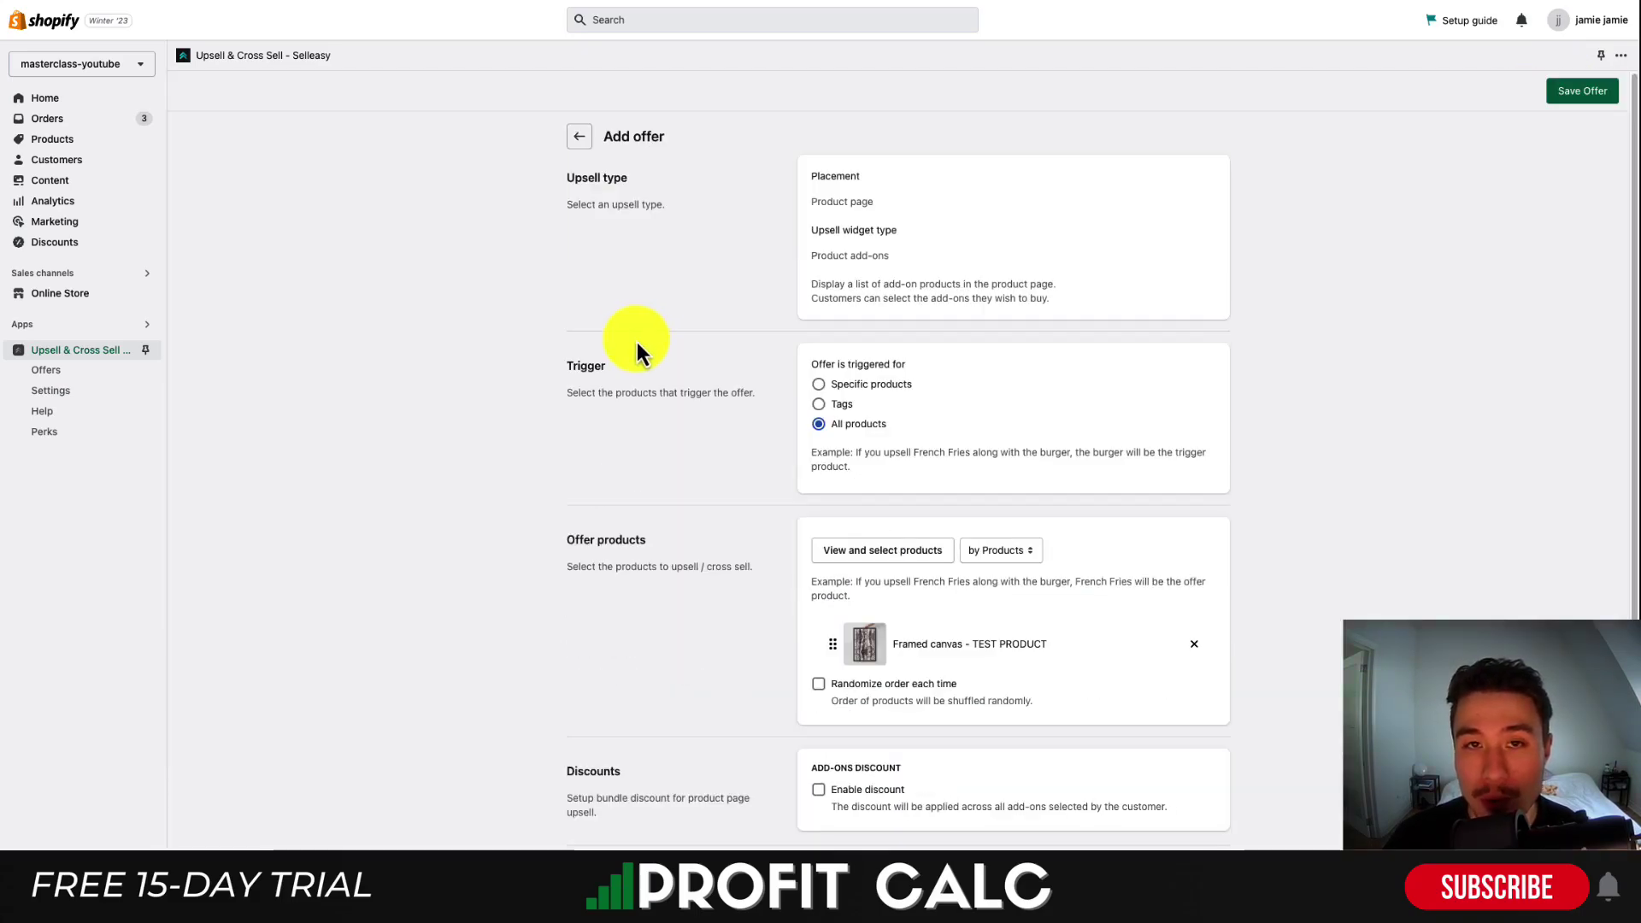
pyautogui.click(89, 400)
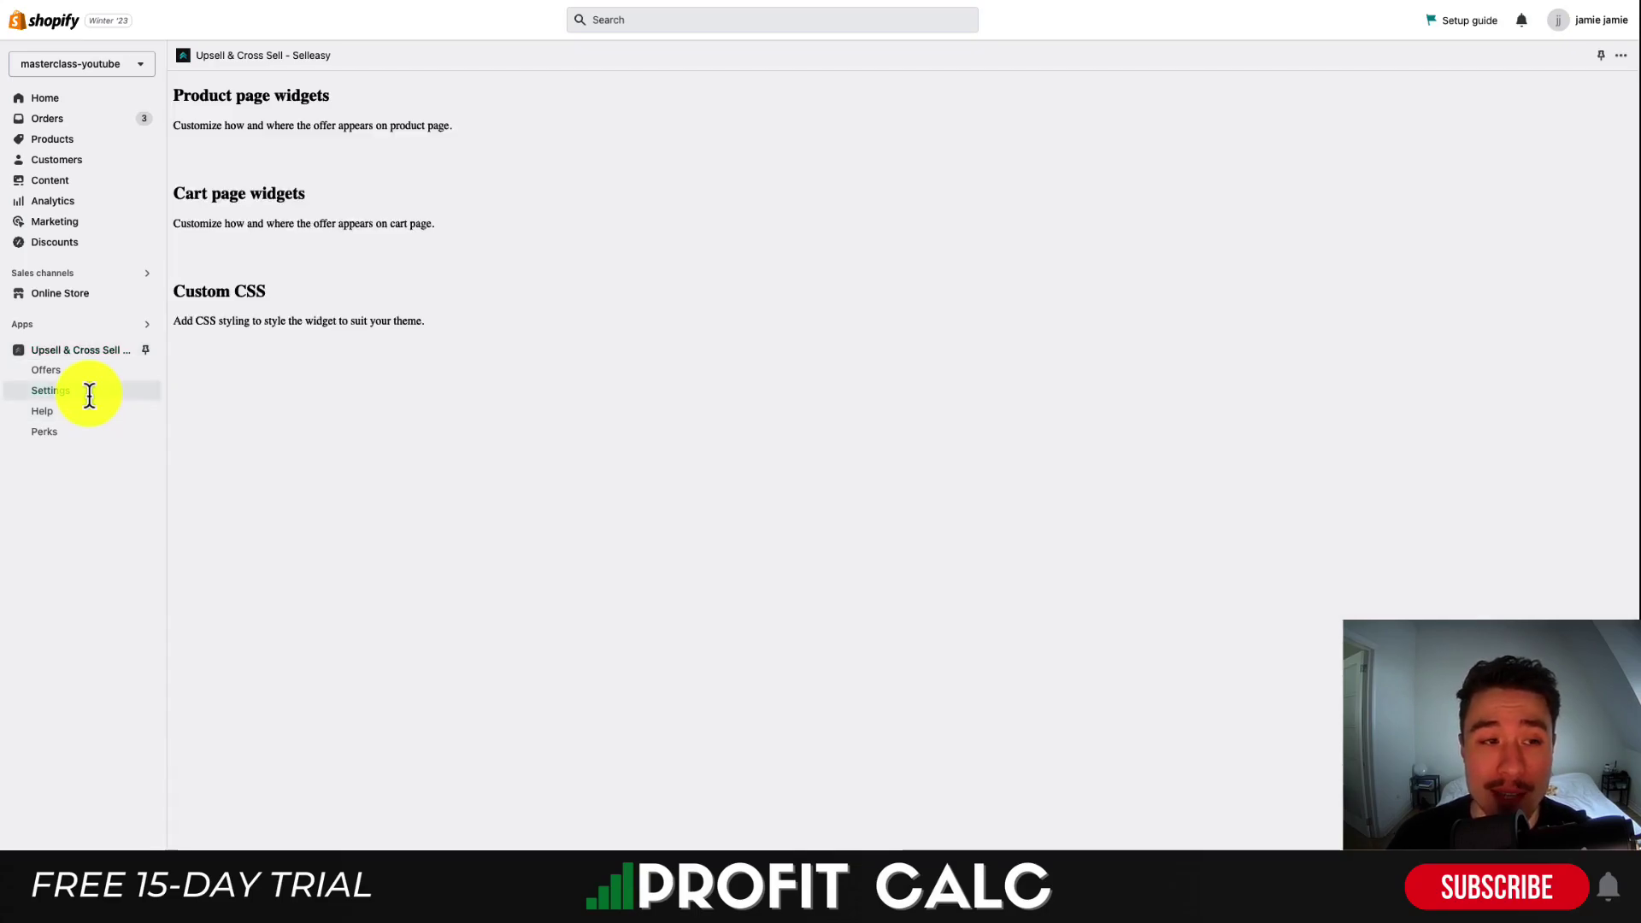
# Review Selleasy's Settings page and open the Product add-ons widget editor.
pyautogui.scroll(-10, 667, 323)
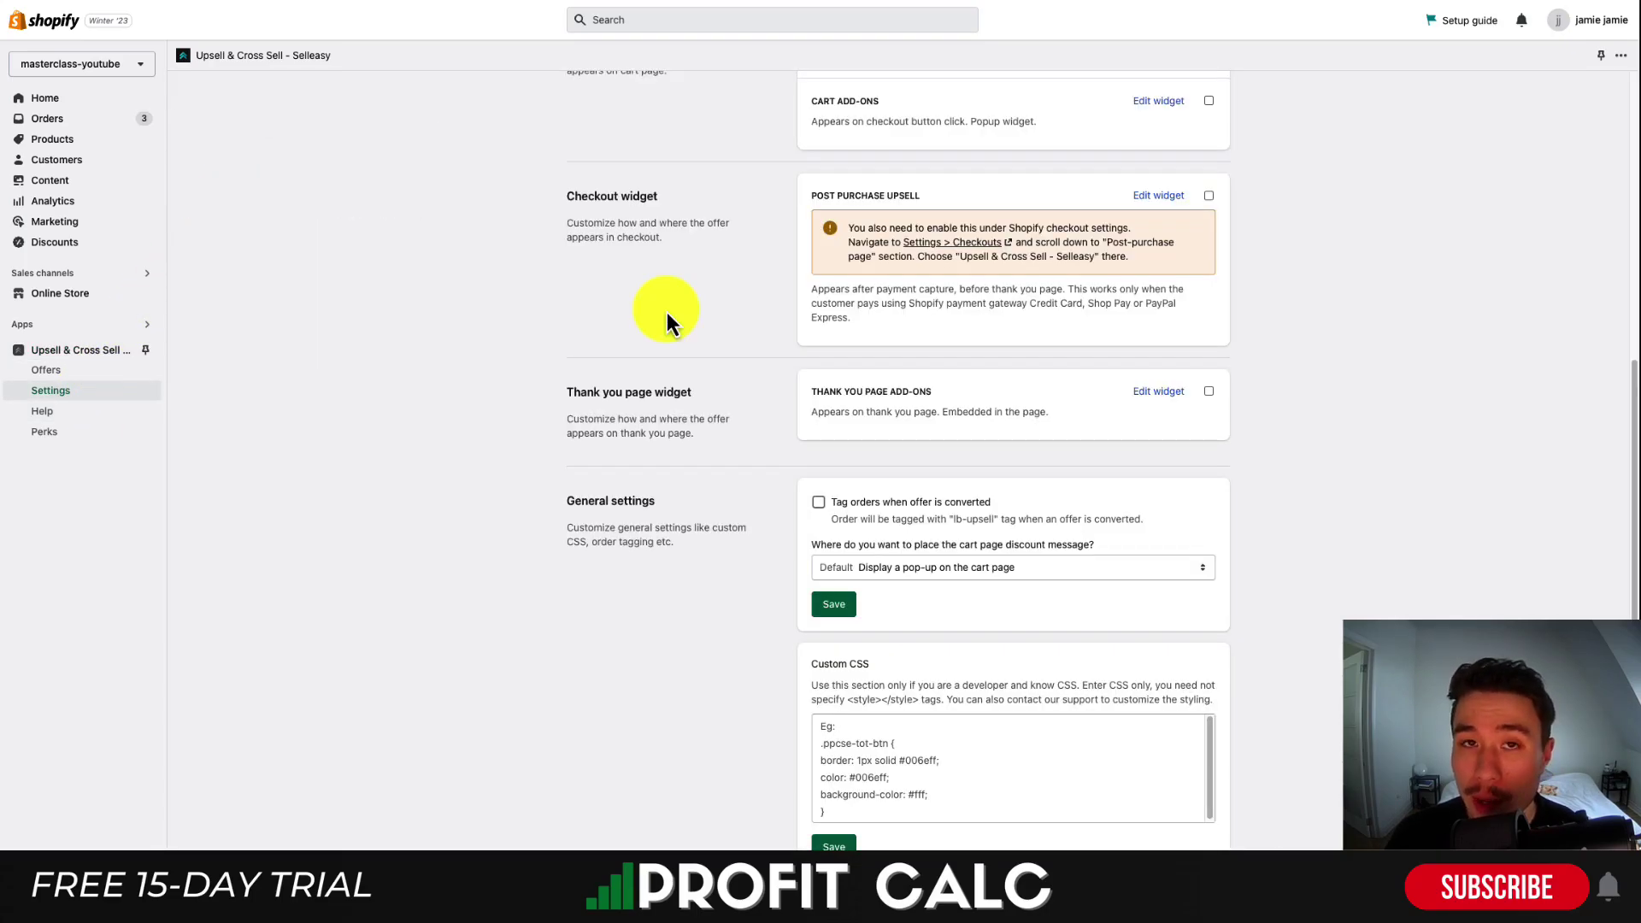
pyautogui.scroll(4, 668, 321)
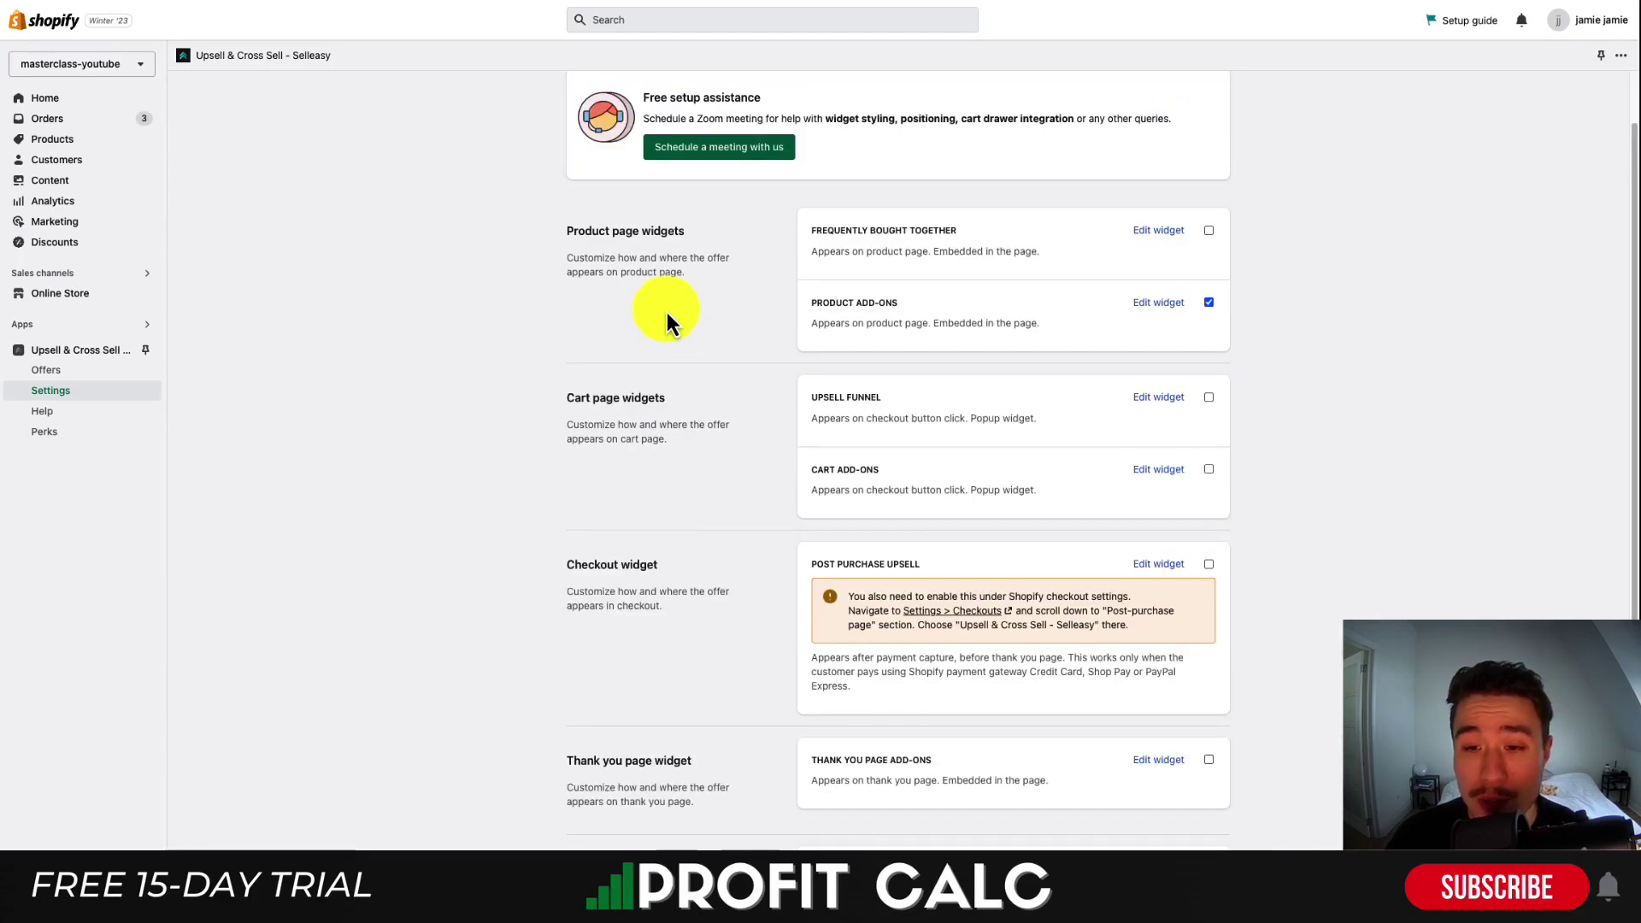
pyautogui.moveTo(565, 229); pyautogui.dragTo(625, 294)
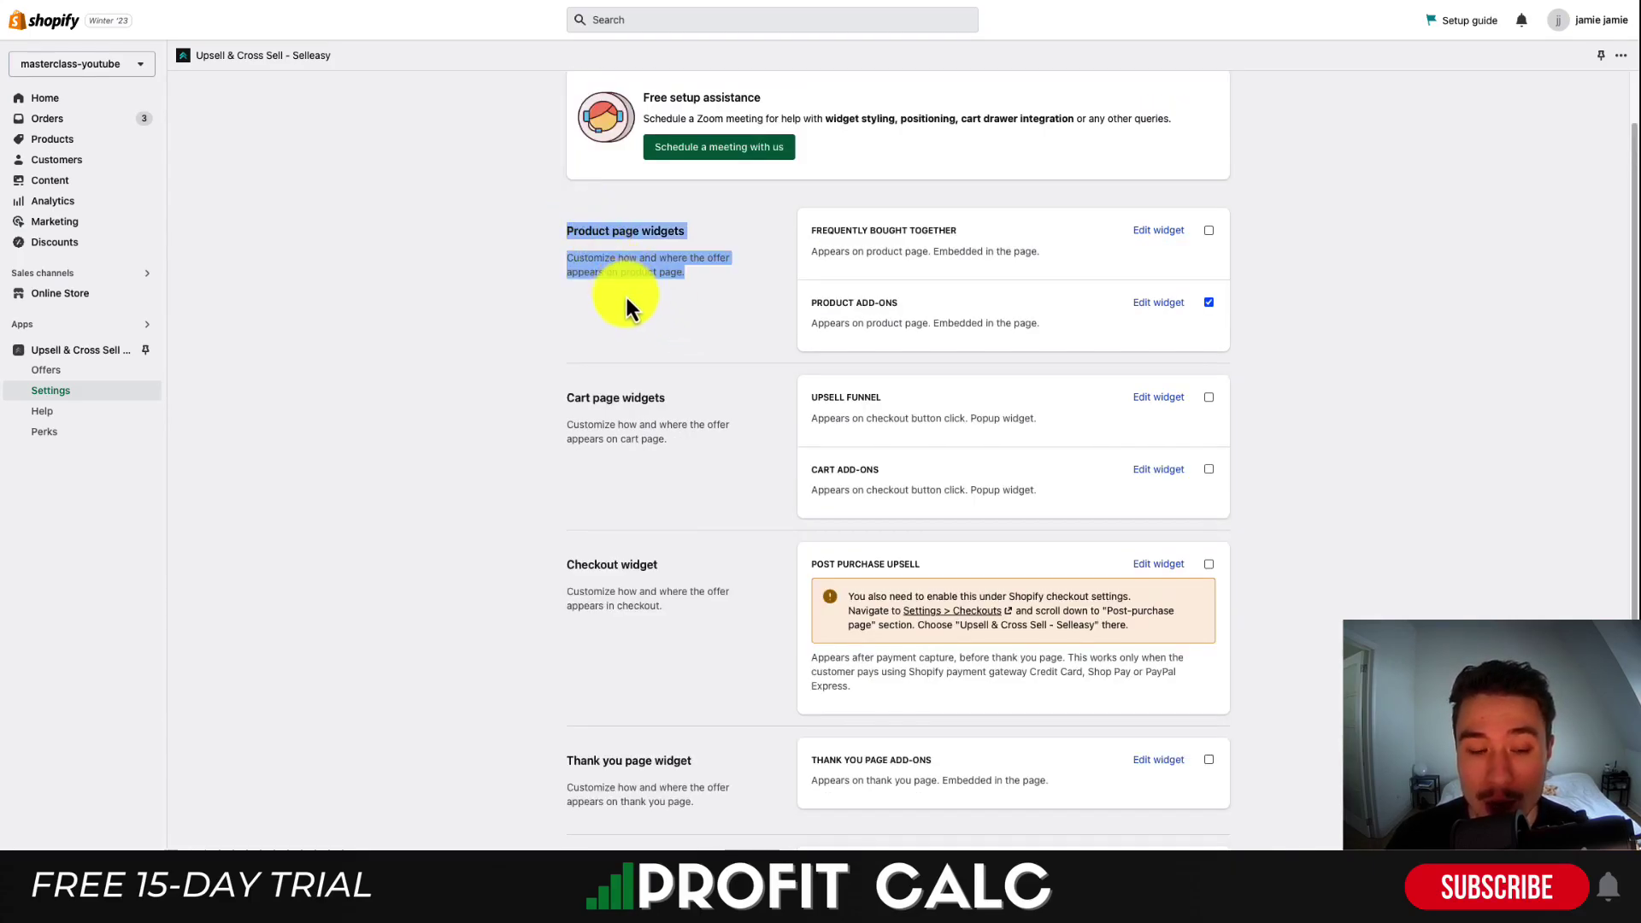
pyautogui.scroll(-1, 632, 316)
pyautogui.moveTo(648, 523); pyautogui.dragTo(665, 562)
pyautogui.scroll(-4, 651, 550)
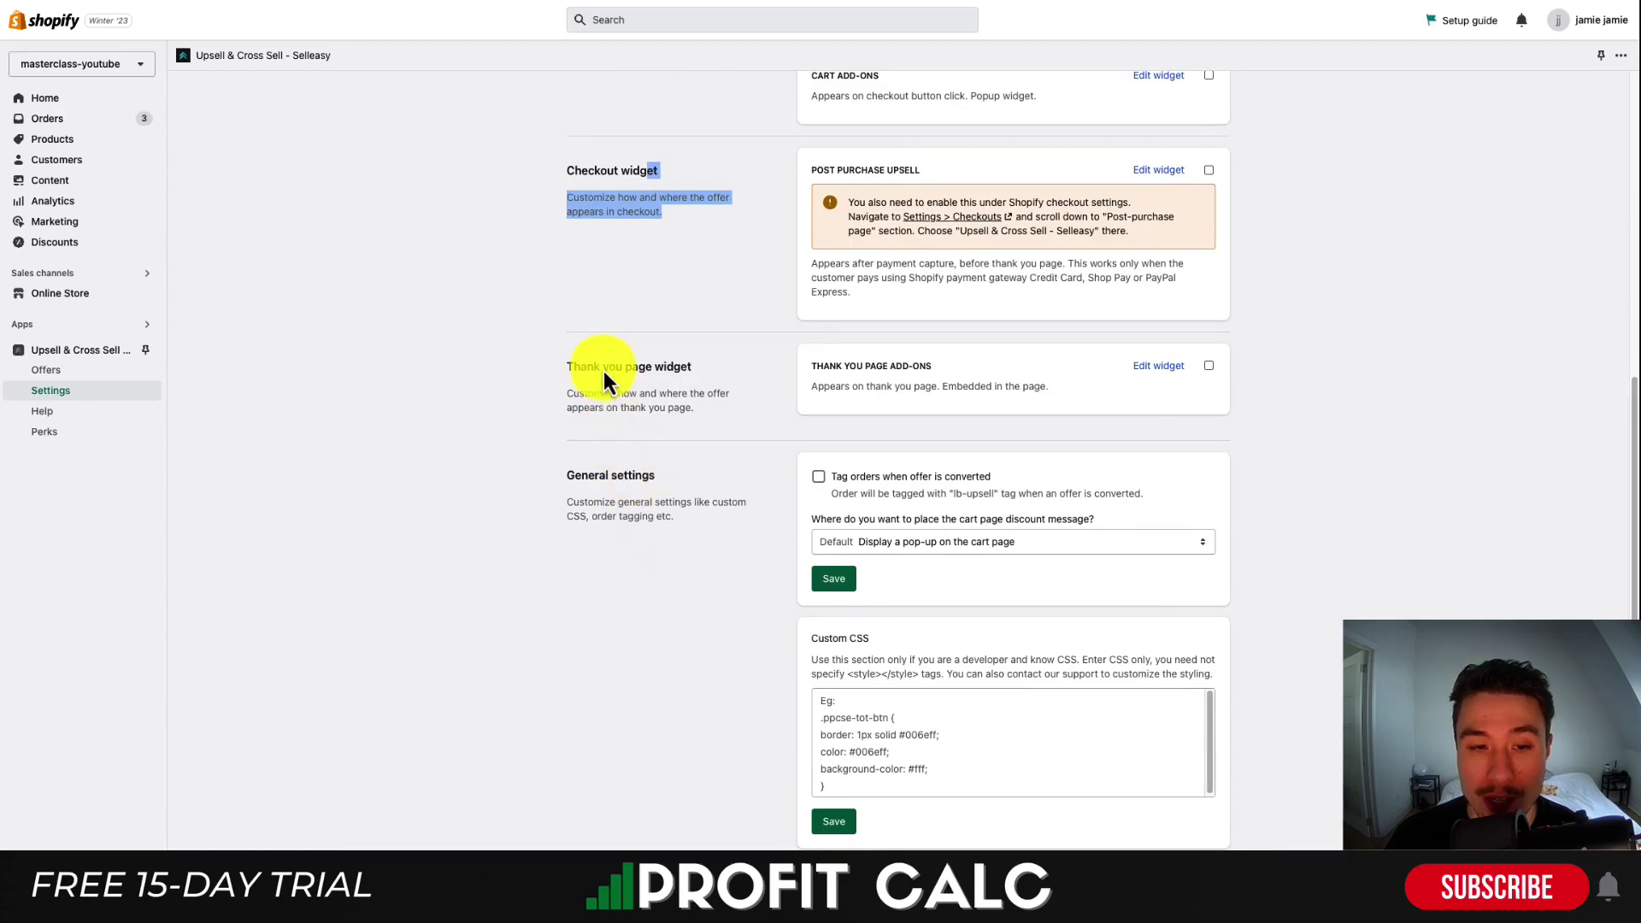
pyautogui.moveTo(604, 371); pyautogui.dragTo(621, 419)
pyautogui.moveTo(615, 476); pyautogui.dragTo(648, 520)
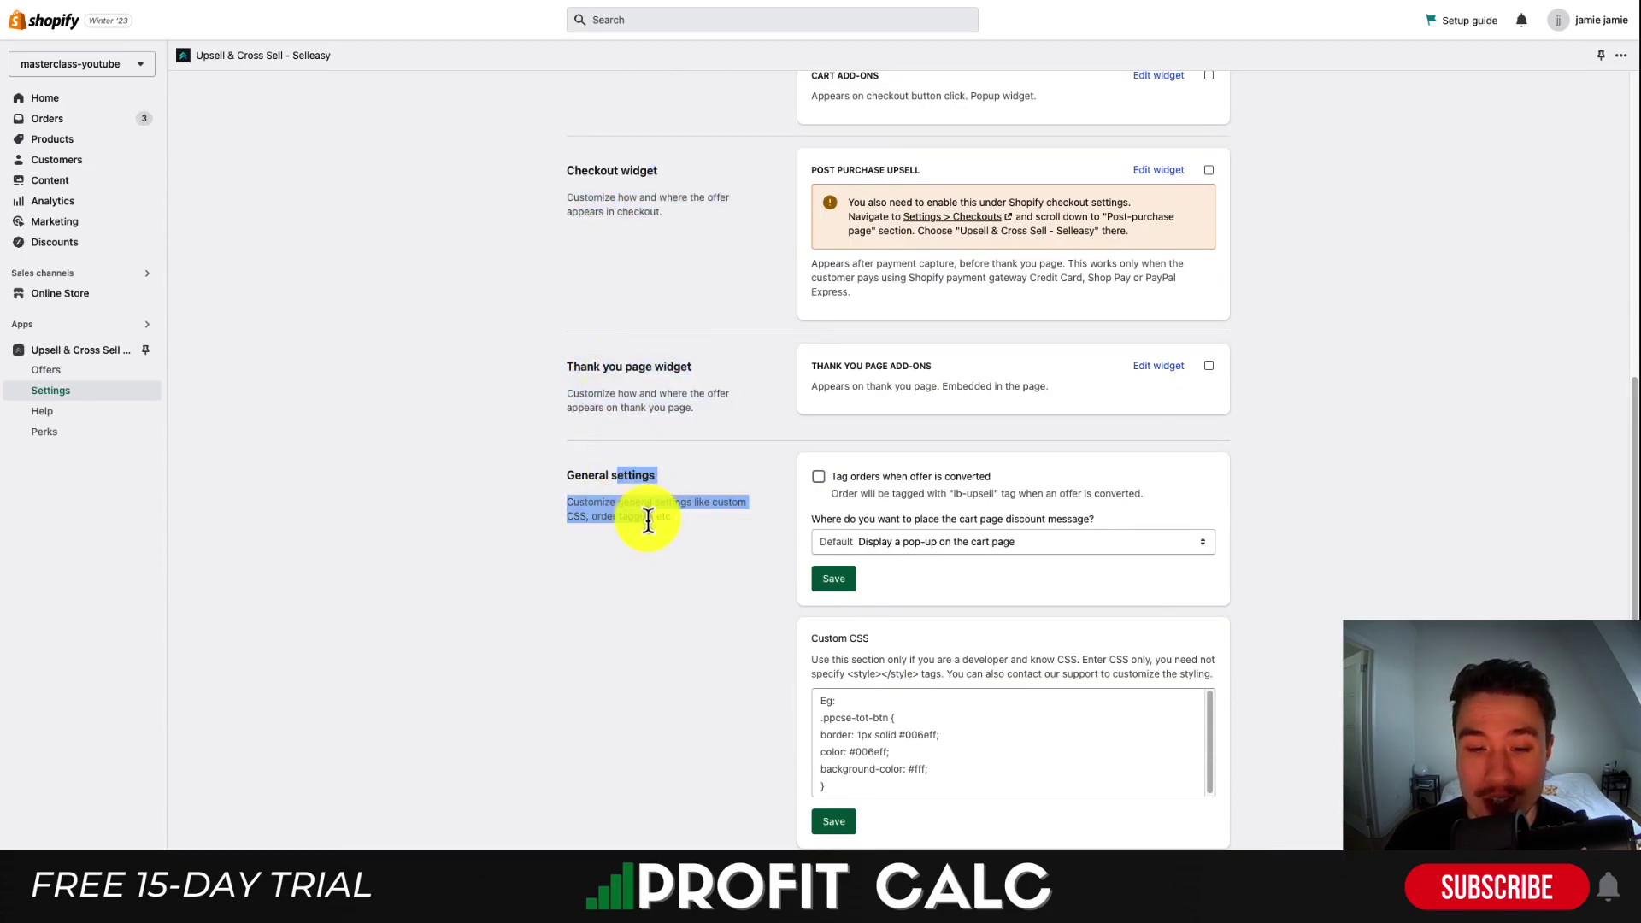
pyautogui.scroll(5, 642, 450)
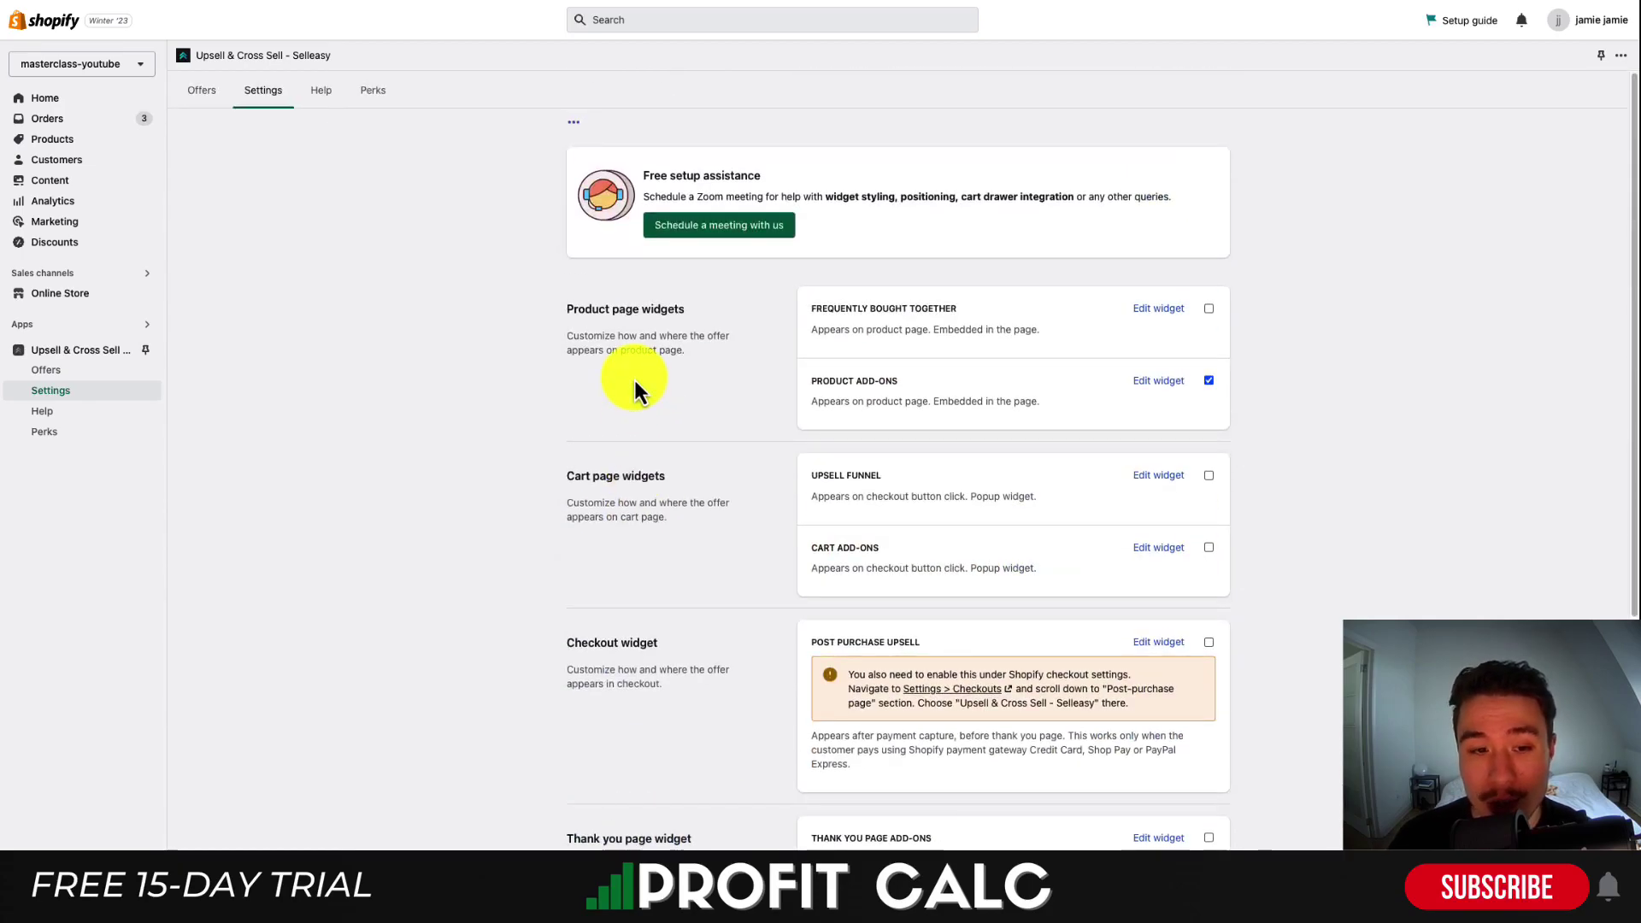
pyautogui.moveTo(643, 309); pyautogui.dragTo(689, 311)
pyautogui.moveTo(807, 383); pyautogui.dragTo(922, 394)
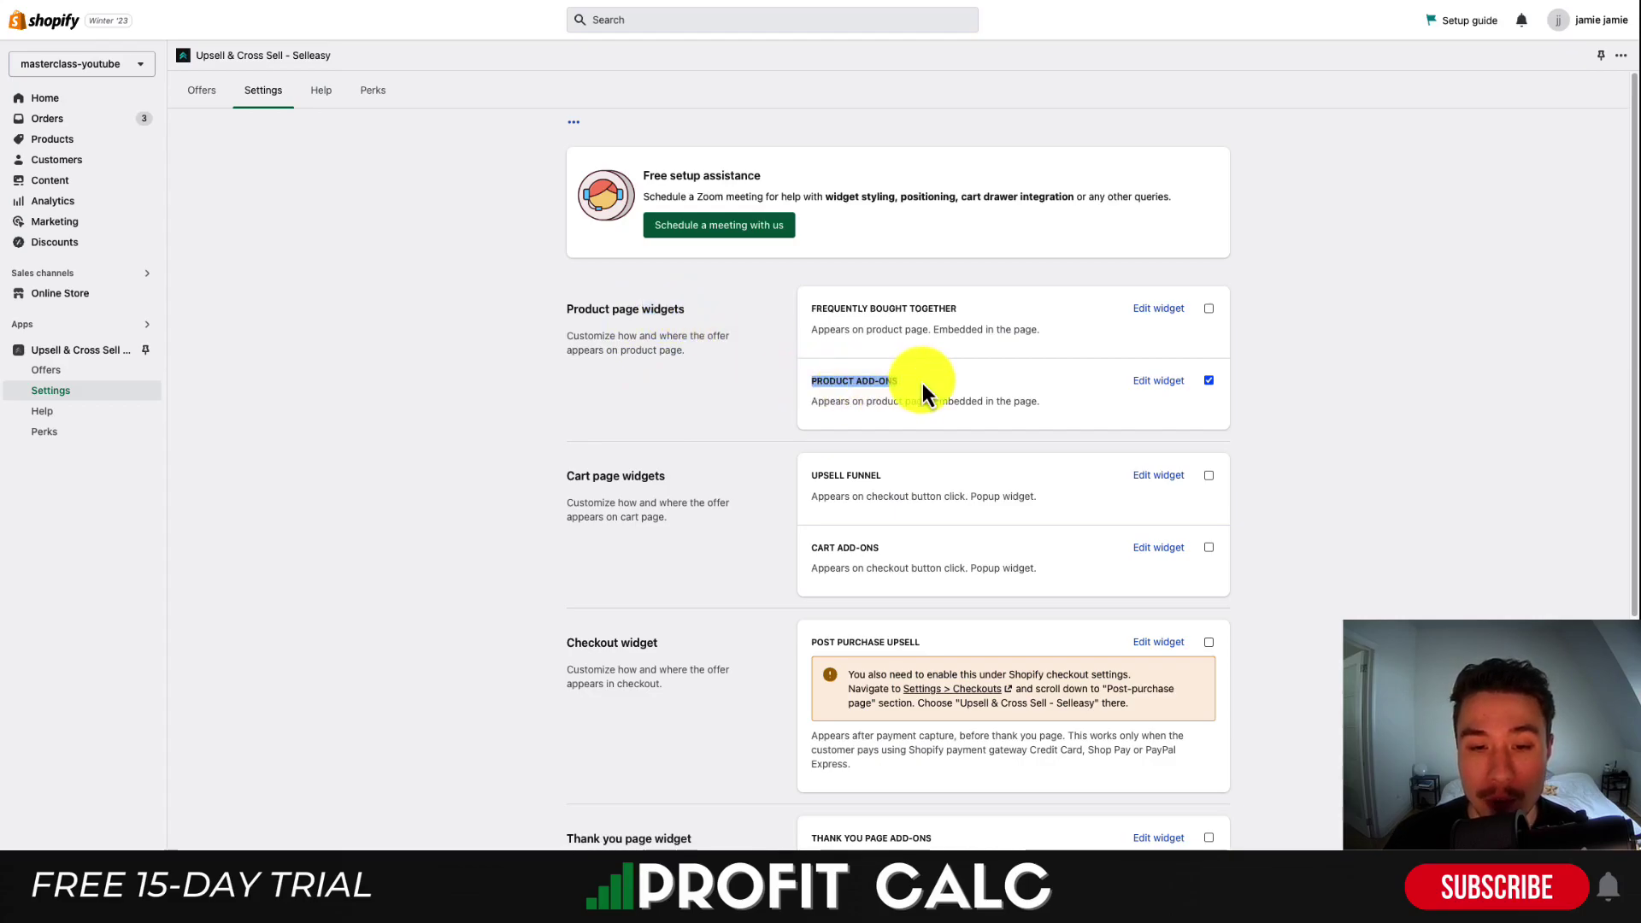
pyautogui.click(1159, 382)
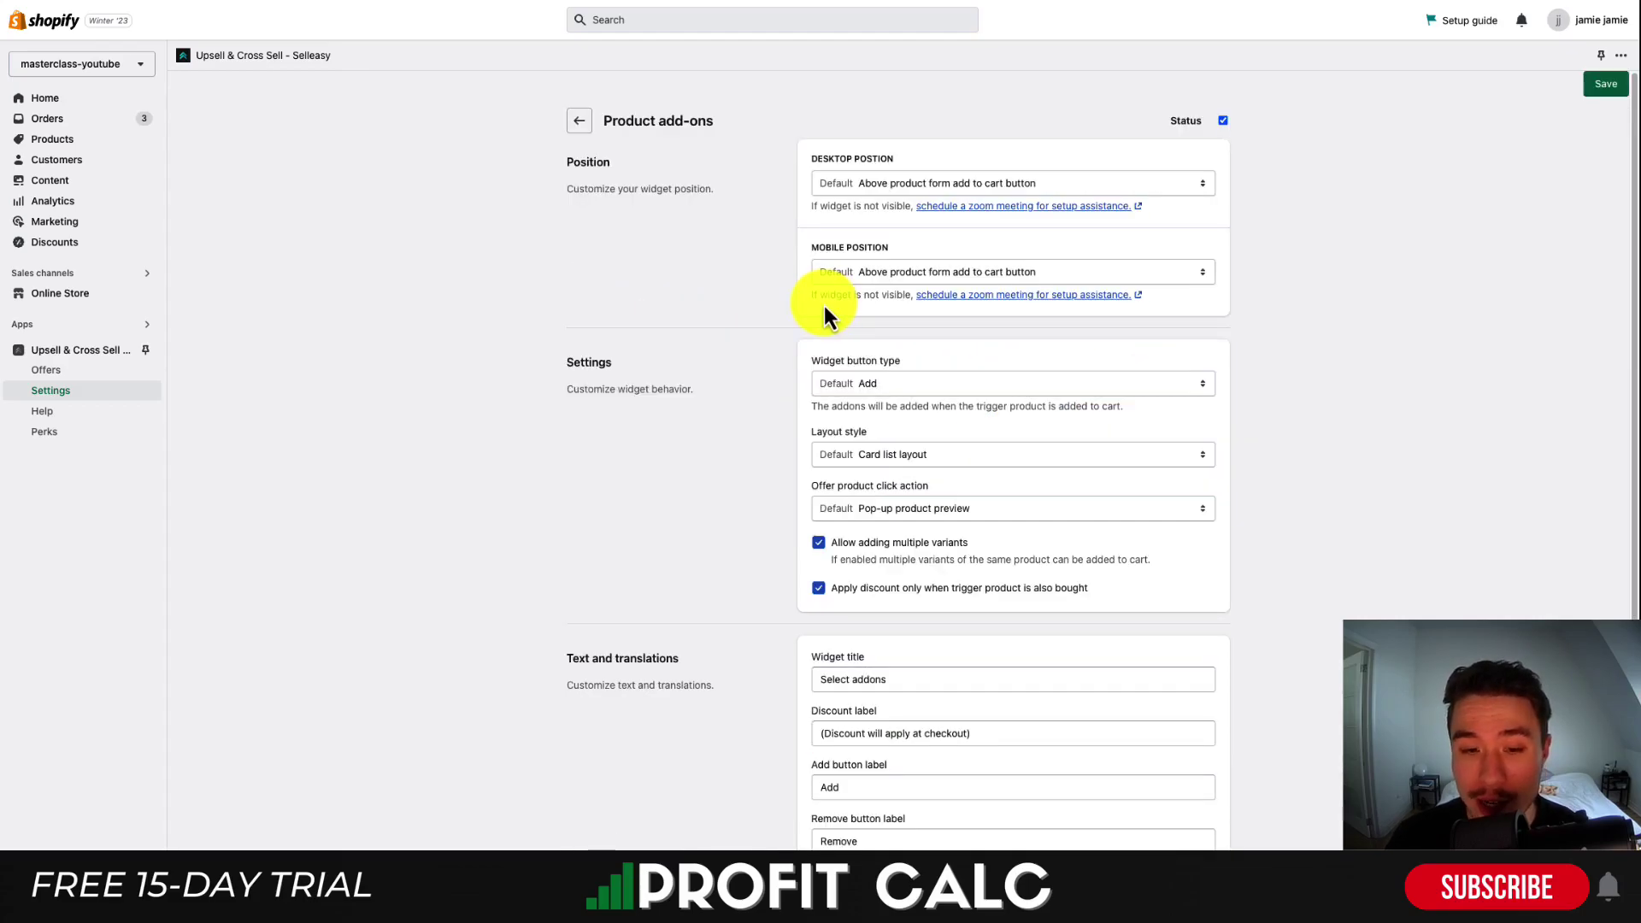
# Set the widget's desktop position to appear before a specific page element.
pyautogui.doubleClick(578, 162)
pyautogui.click(855, 185)
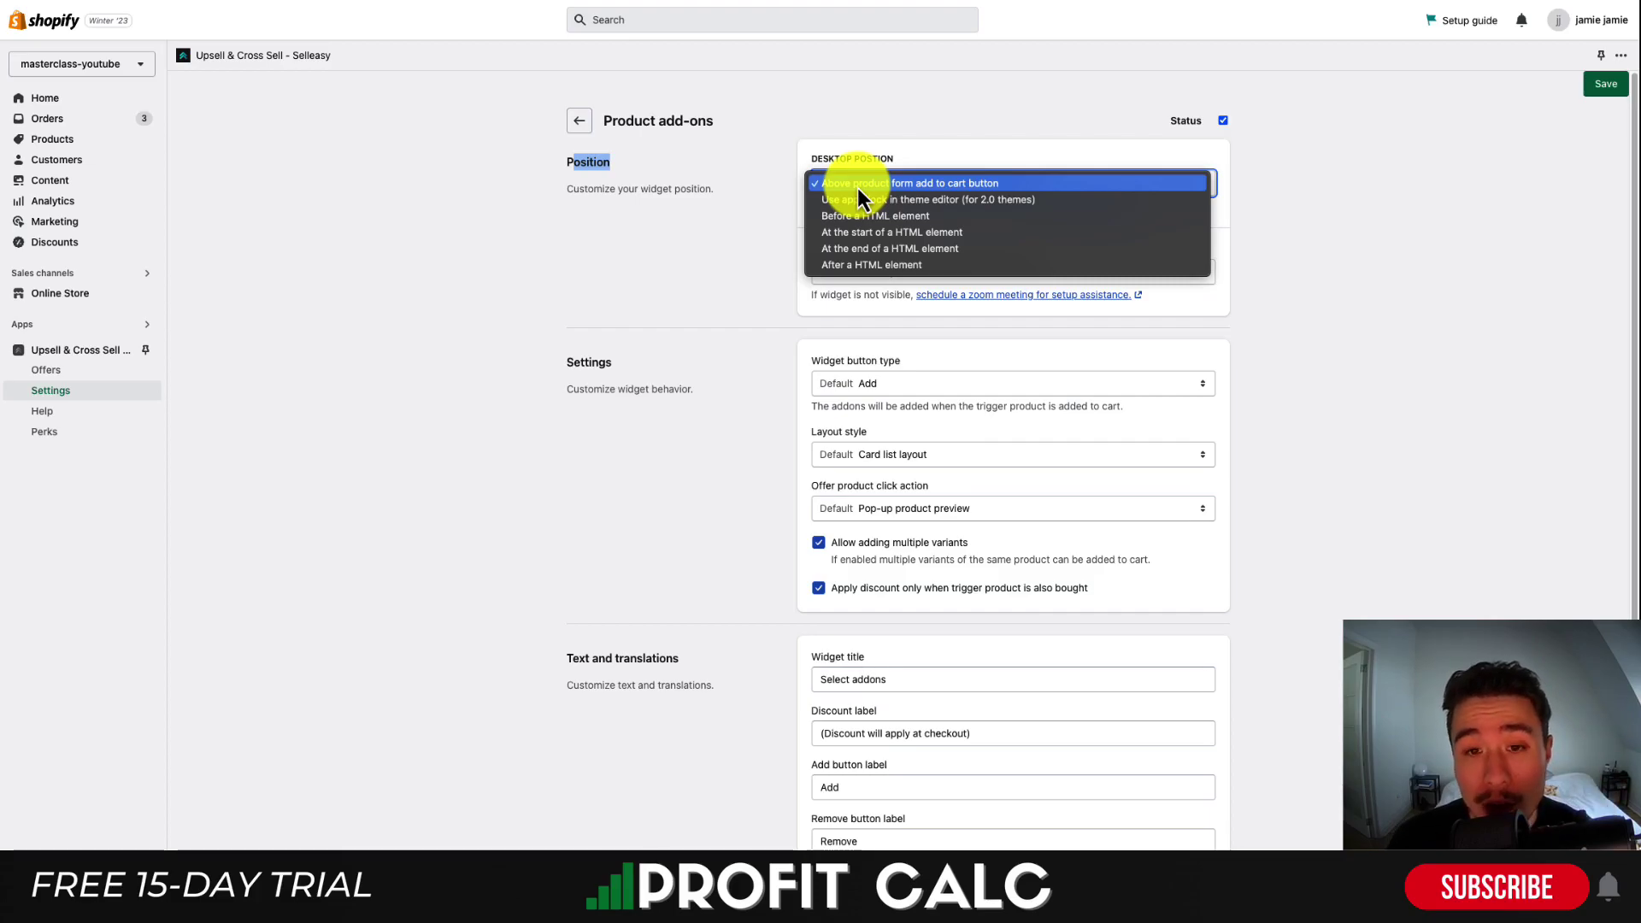
pyautogui.click(881, 216)
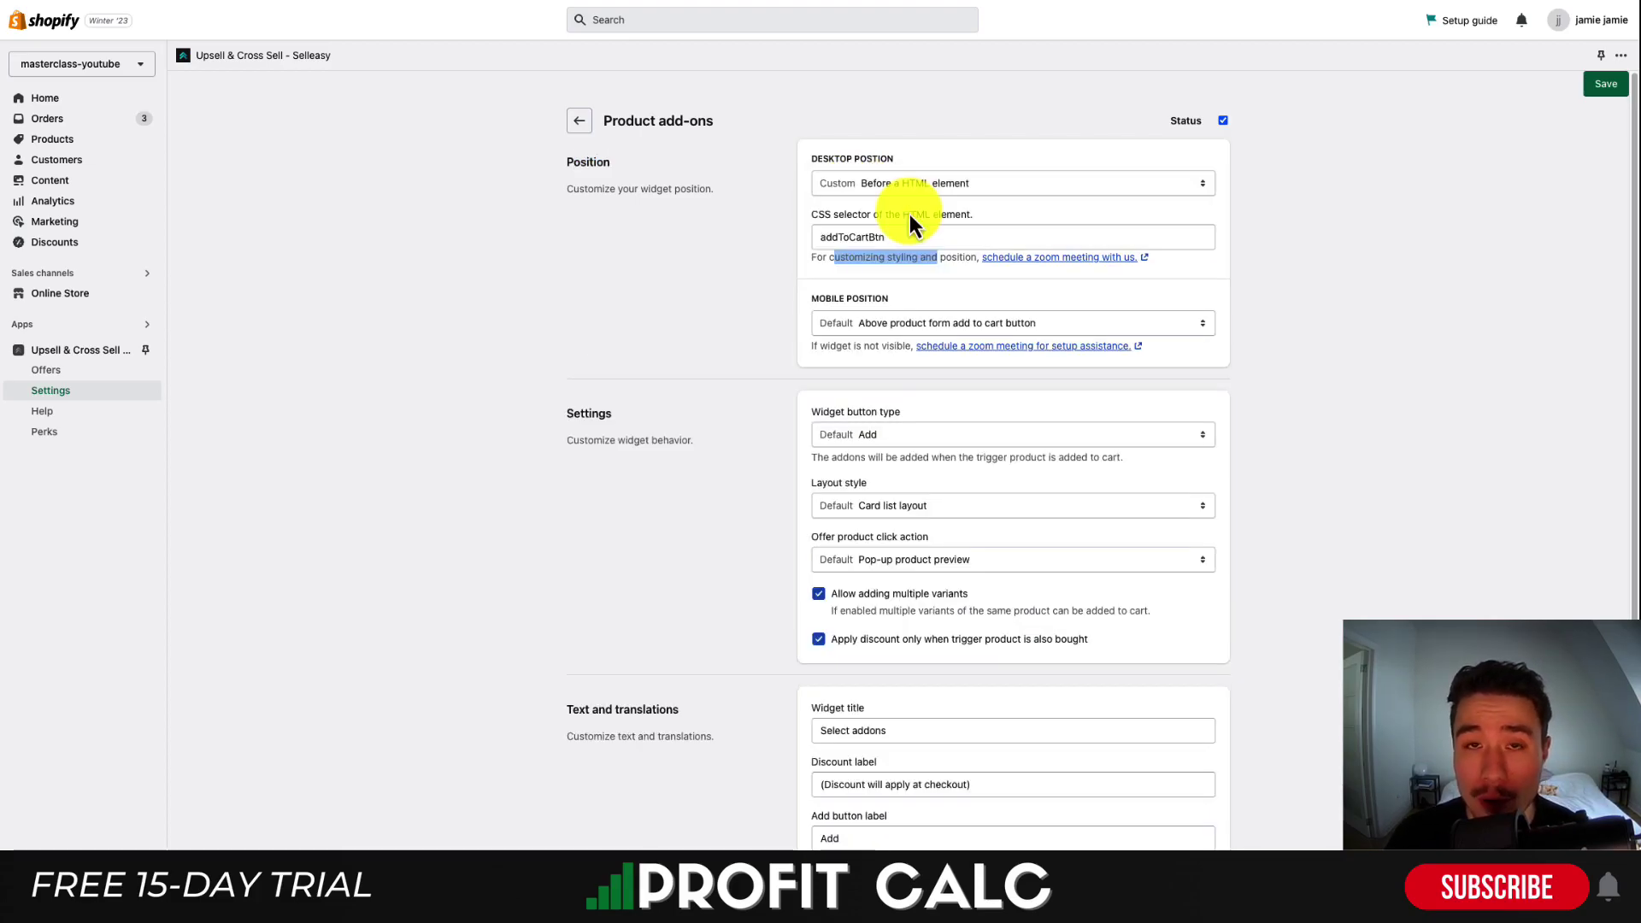
pyautogui.click(835, 267)
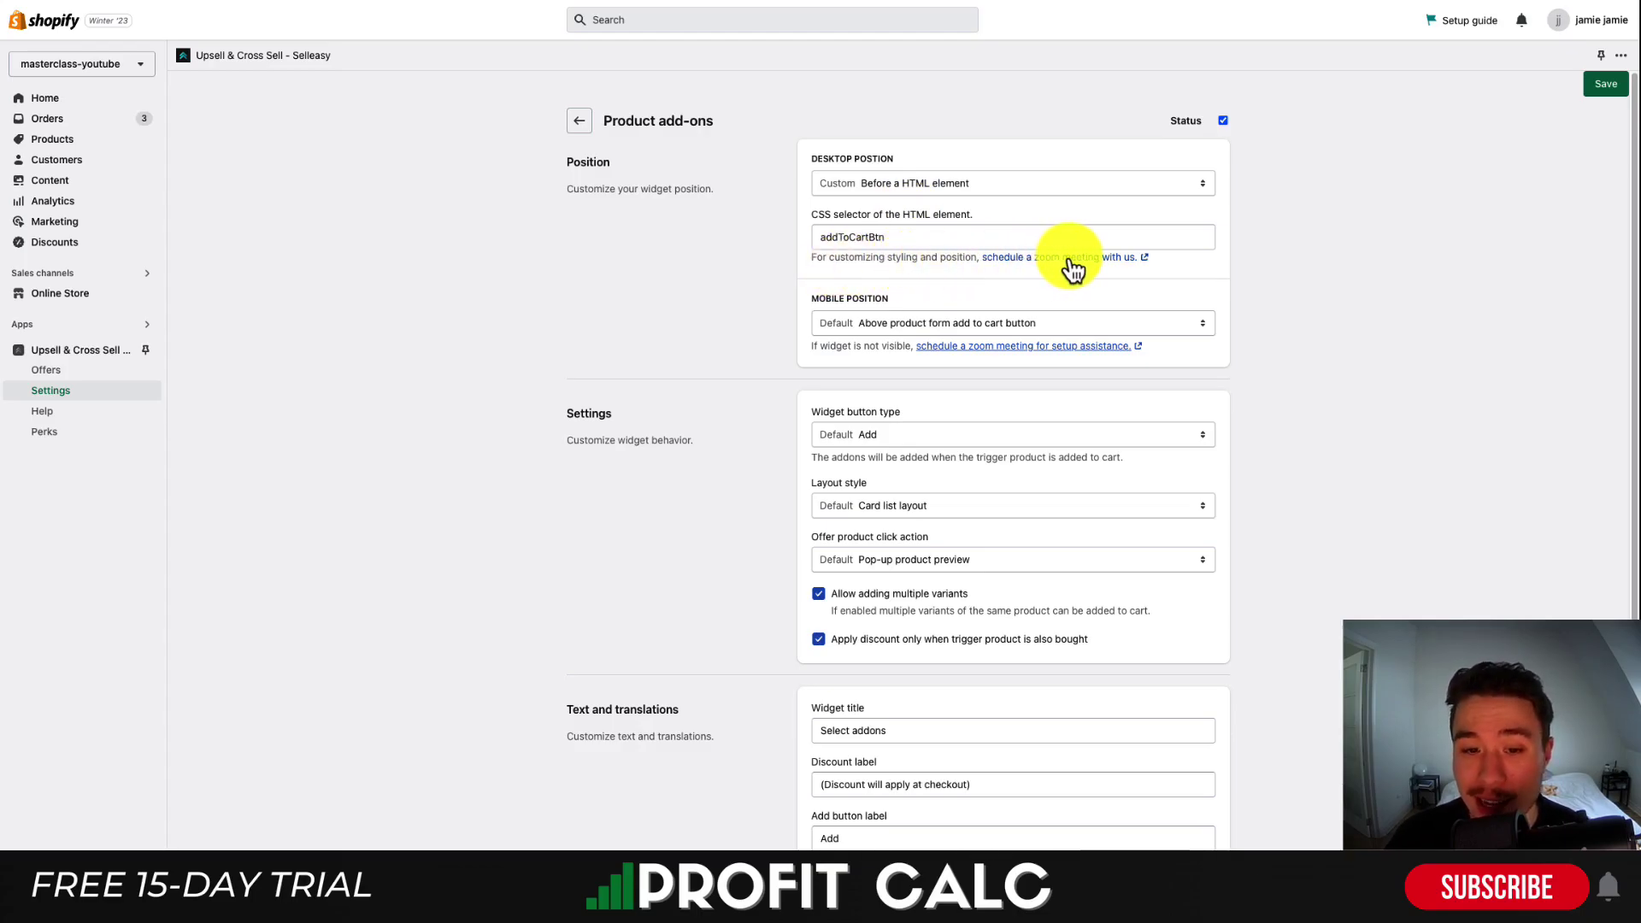
# Keep the Card list layout and the Pop-up product preview click action.
pyautogui.scroll(-3, 941, 291)
pyautogui.click(860, 316)
pyautogui.click(860, 316)
pyautogui.click(860, 316)
pyautogui.click(780, 350)
pyautogui.click(828, 369)
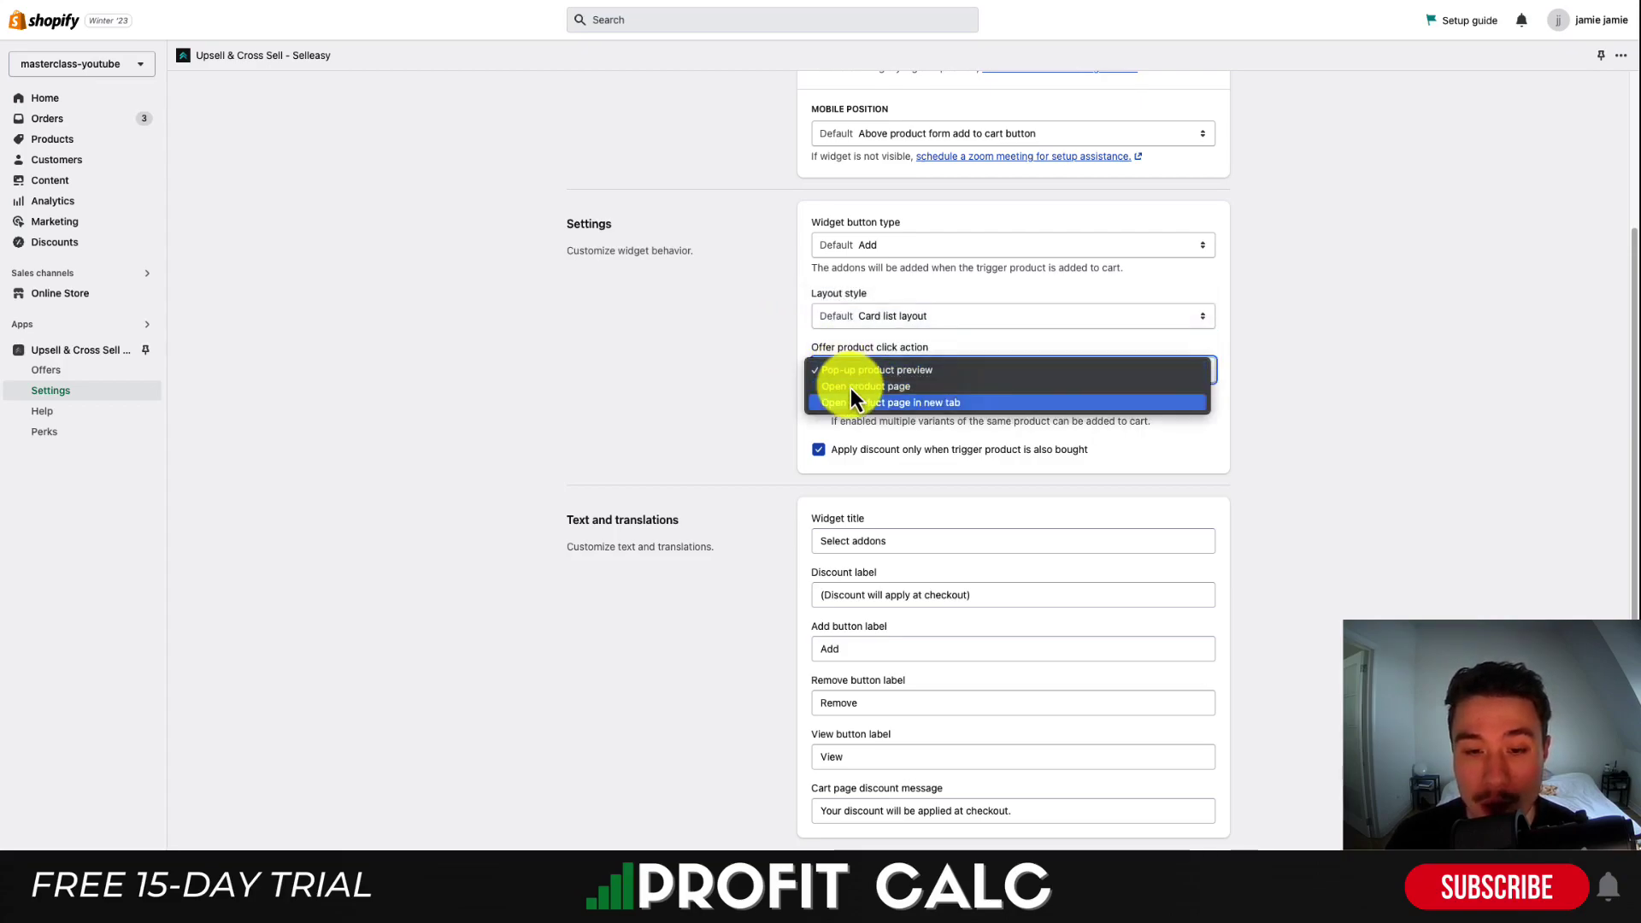
pyautogui.click(703, 443)
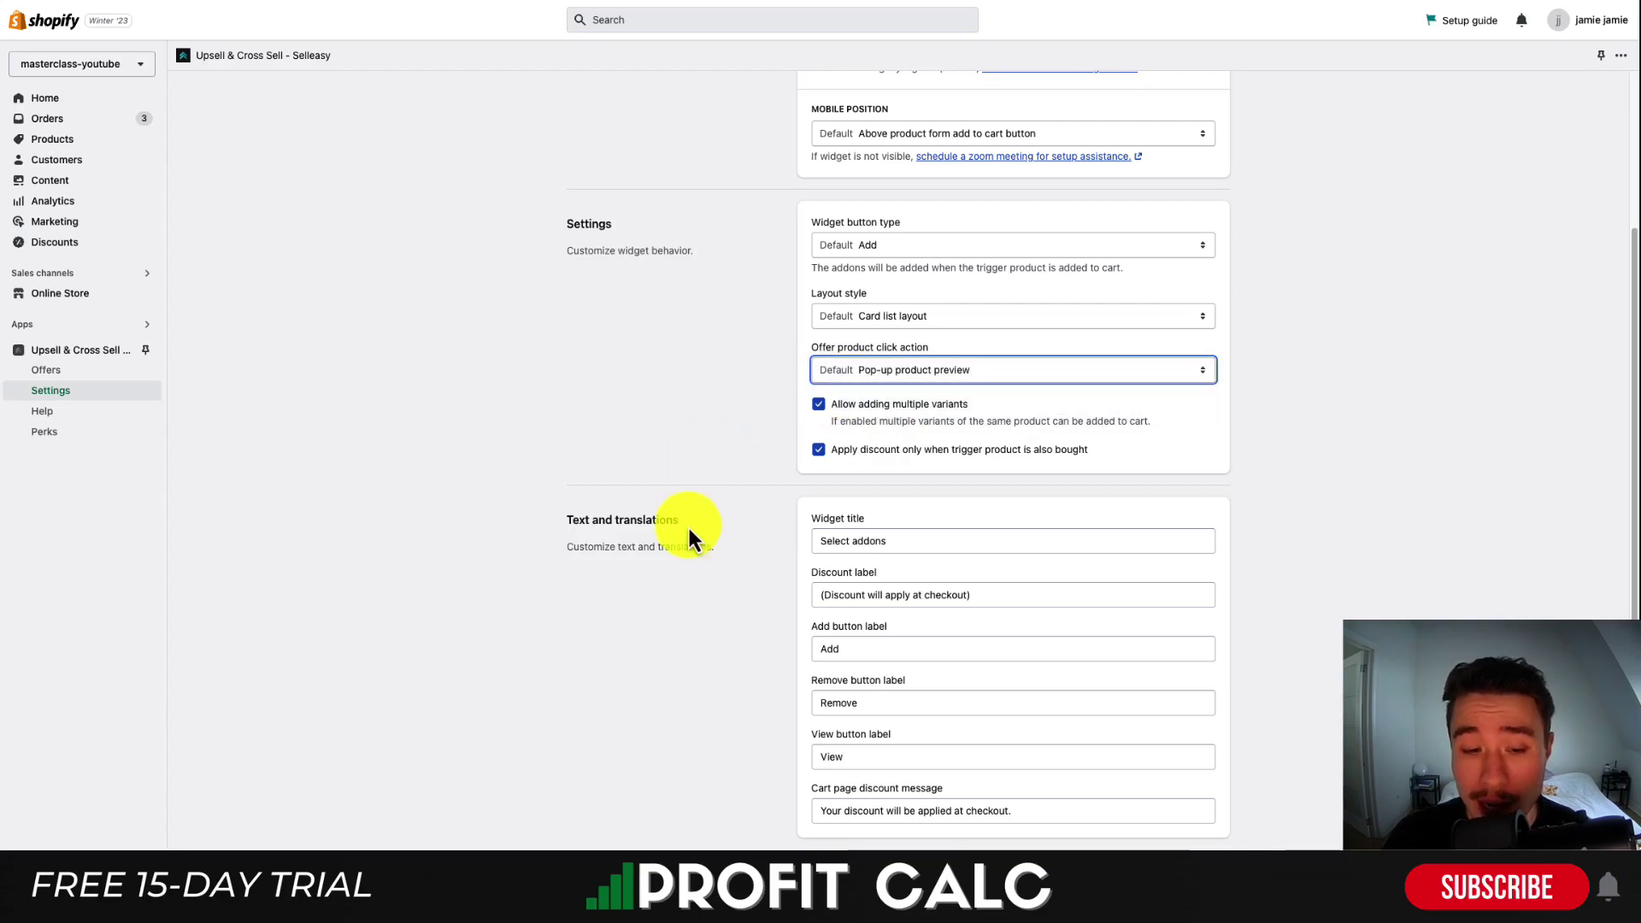
# Change the widget title to 'Select additional products'.
pyautogui.moveTo(920, 544); pyautogui.dragTo(810, 548)
pyautogui.write('Select Ad')
pyautogui.press('BackSpace')
pyautogui.write('additional products')
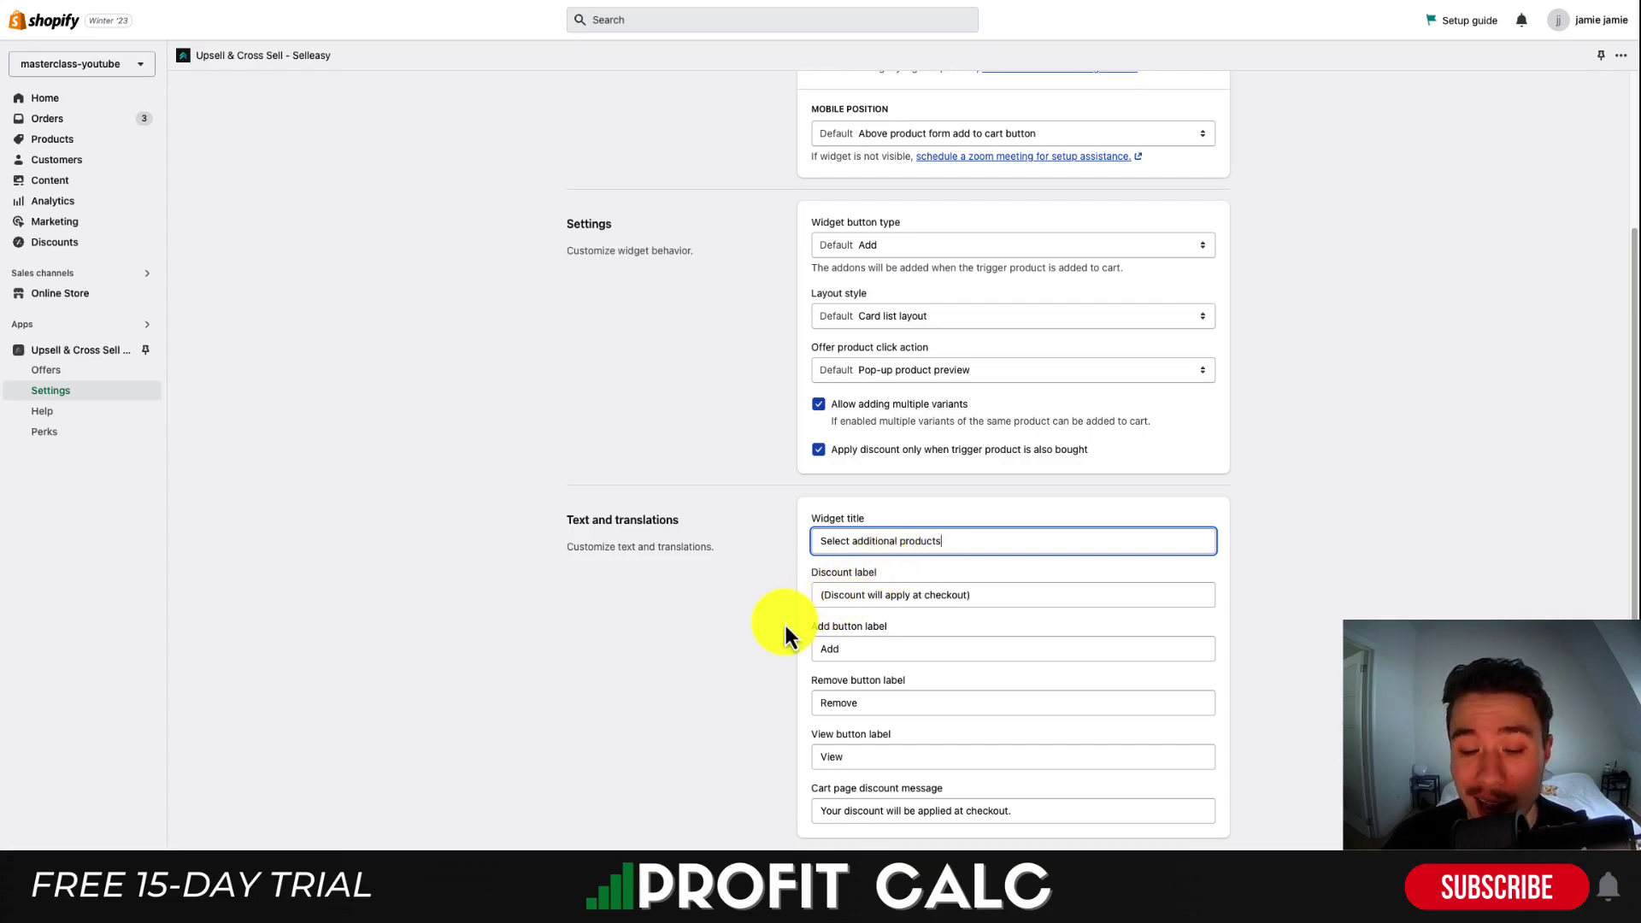
# Review the Add, Remove and View button labels and the cart page discount message.
pyautogui.click(851, 652)
pyautogui.click(863, 705)
pyautogui.click(871, 757)
pyautogui.click(879, 812)
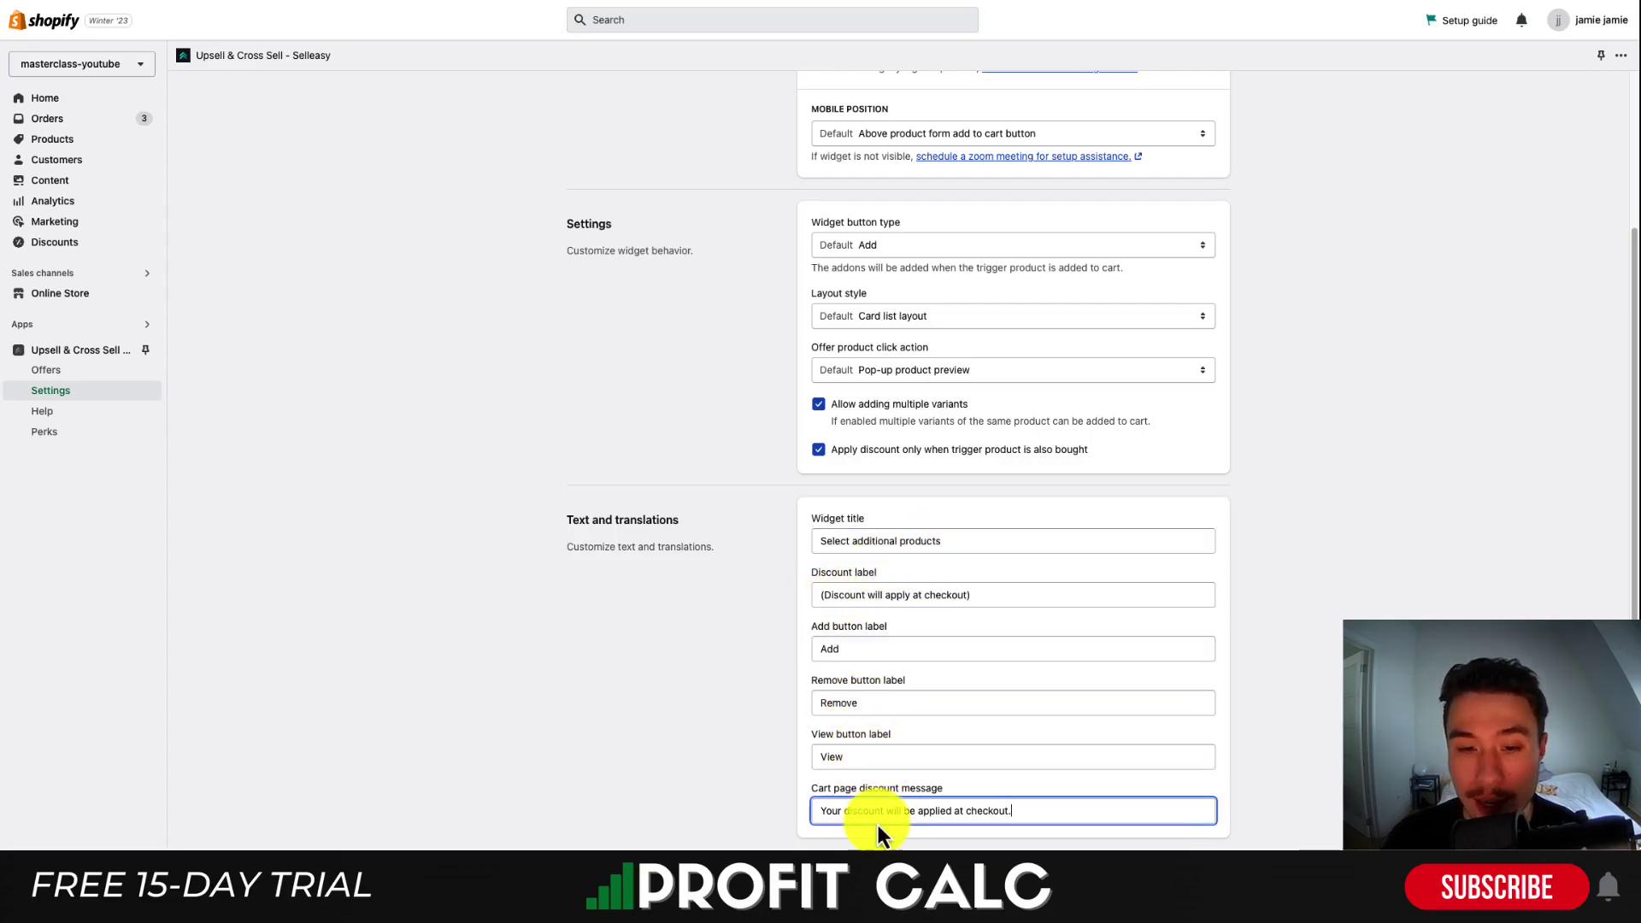
# Choose a different desktop placement for the widget and save the settings.
pyautogui.scroll(3, 1201, 501)
pyautogui.click(980, 183)
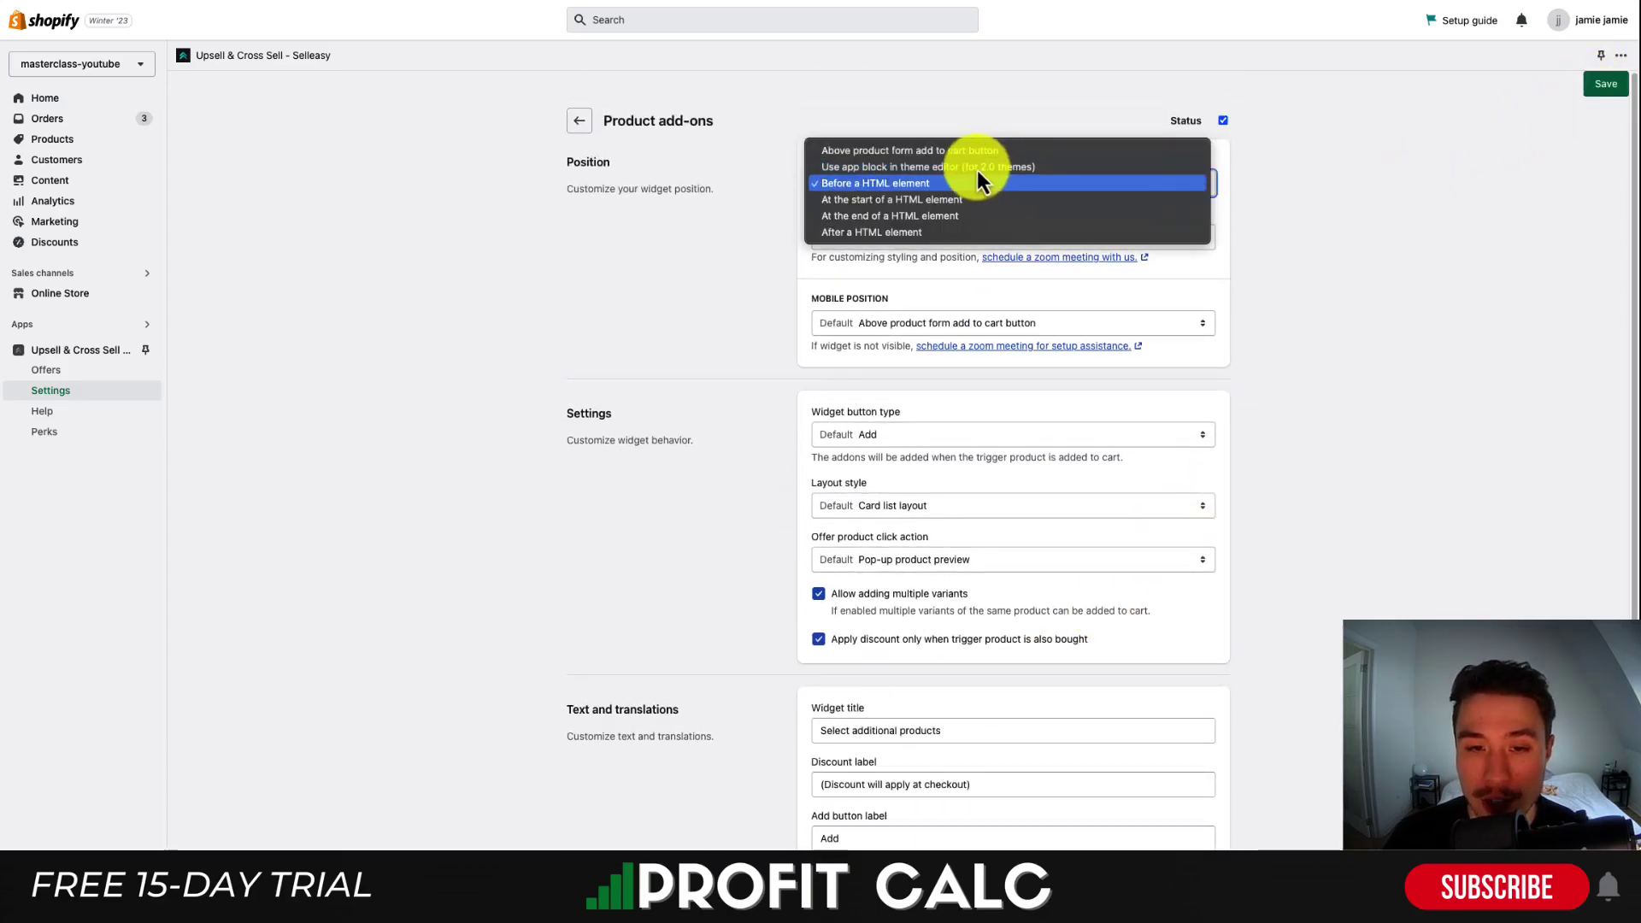
pyautogui.click(941, 151)
pyautogui.click(1592, 92)
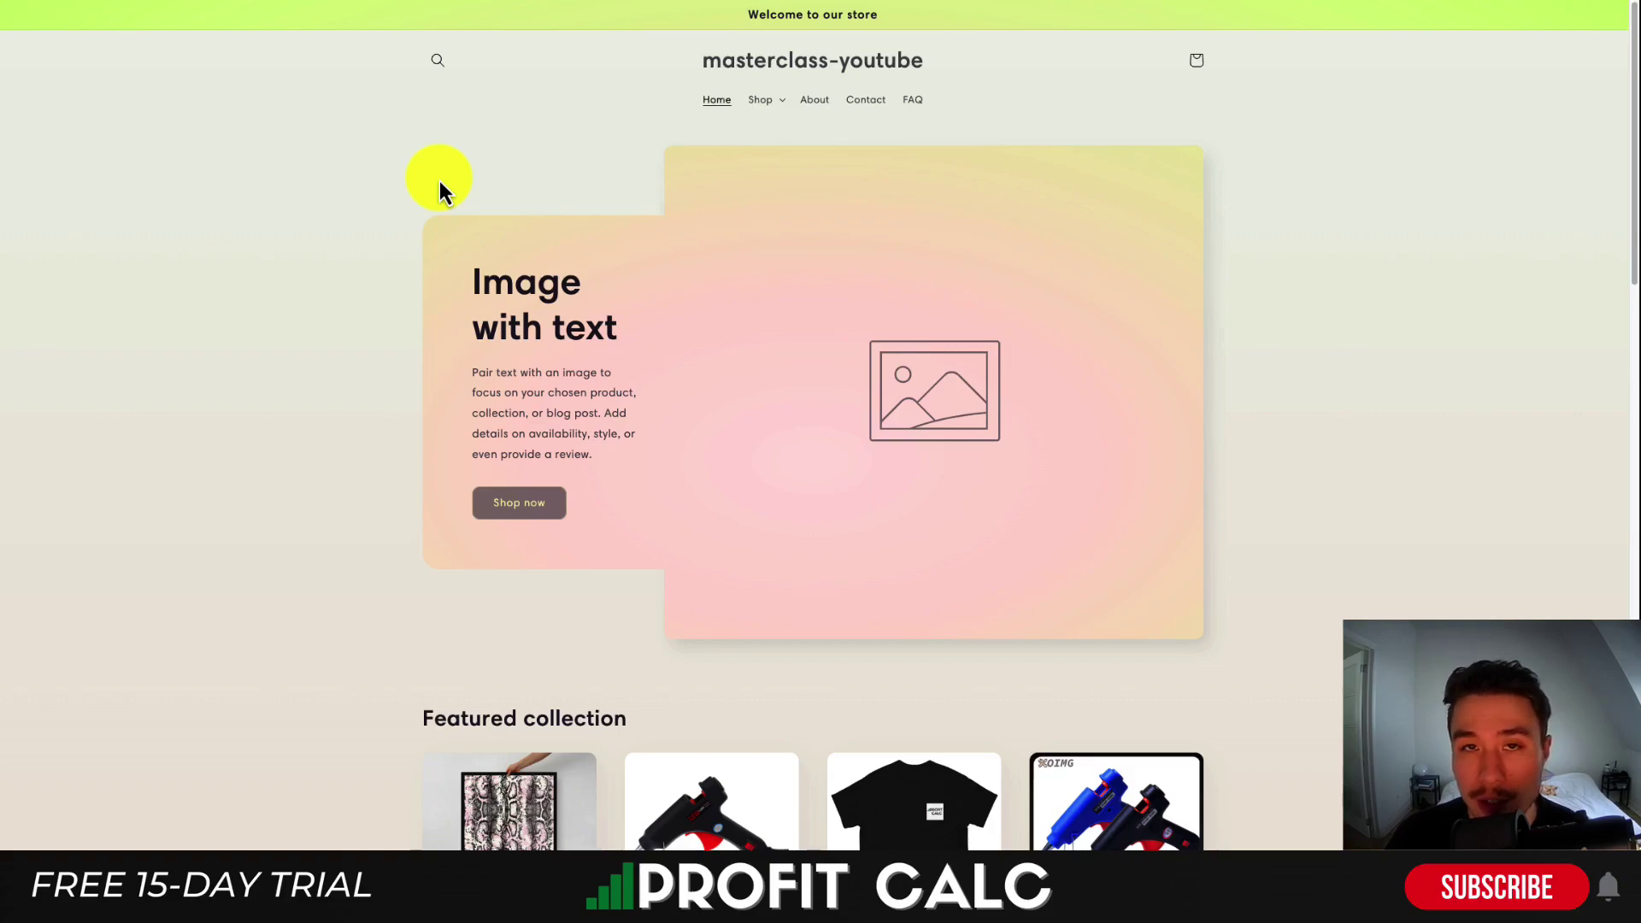
# Go to the Outdoor Camping Bag page and check the 'Select additional products' widget heading.
pyautogui.click(773, 117)
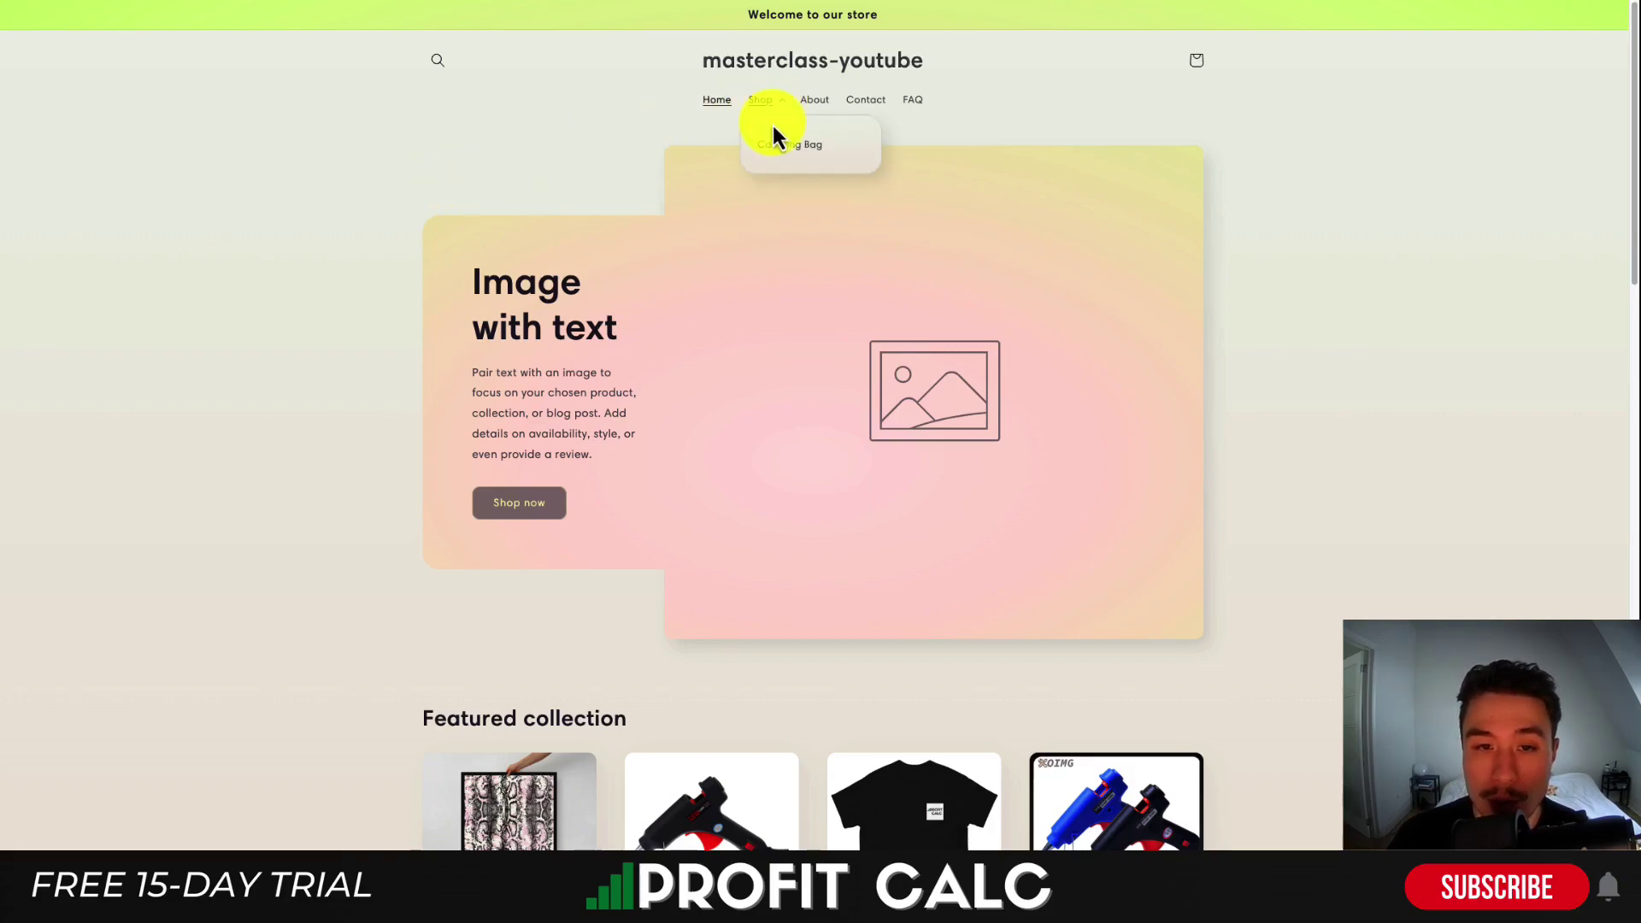
pyautogui.click(774, 161)
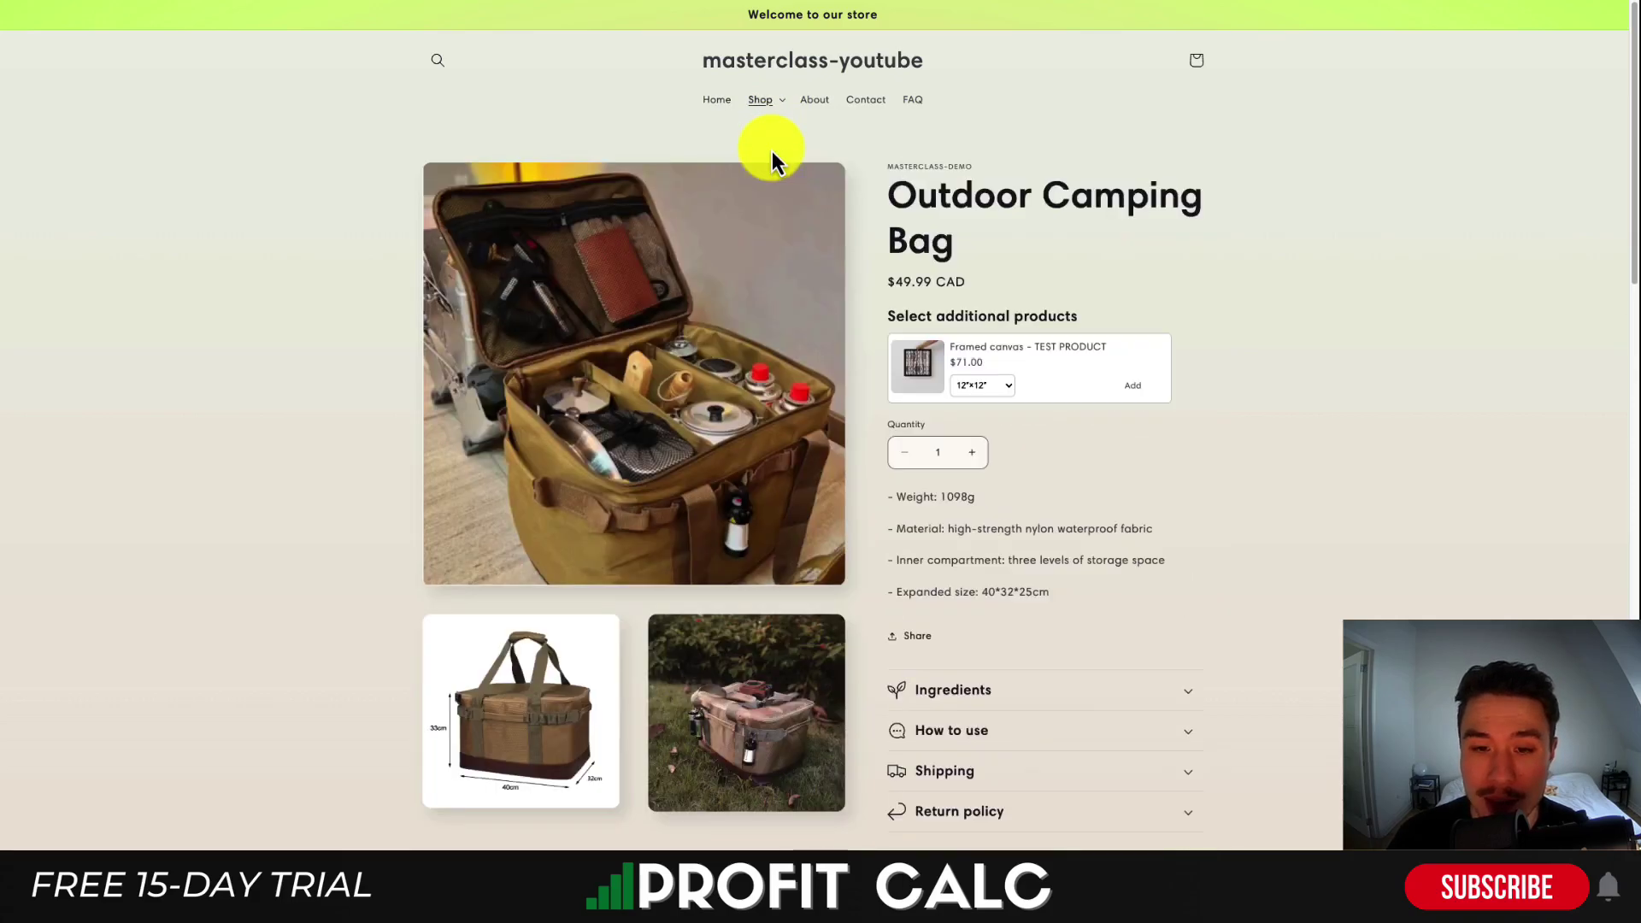
pyautogui.scroll(-1, 891, 282)
pyautogui.moveTo(889, 283); pyautogui.dragTo(1055, 319)
pyautogui.click(996, 365)
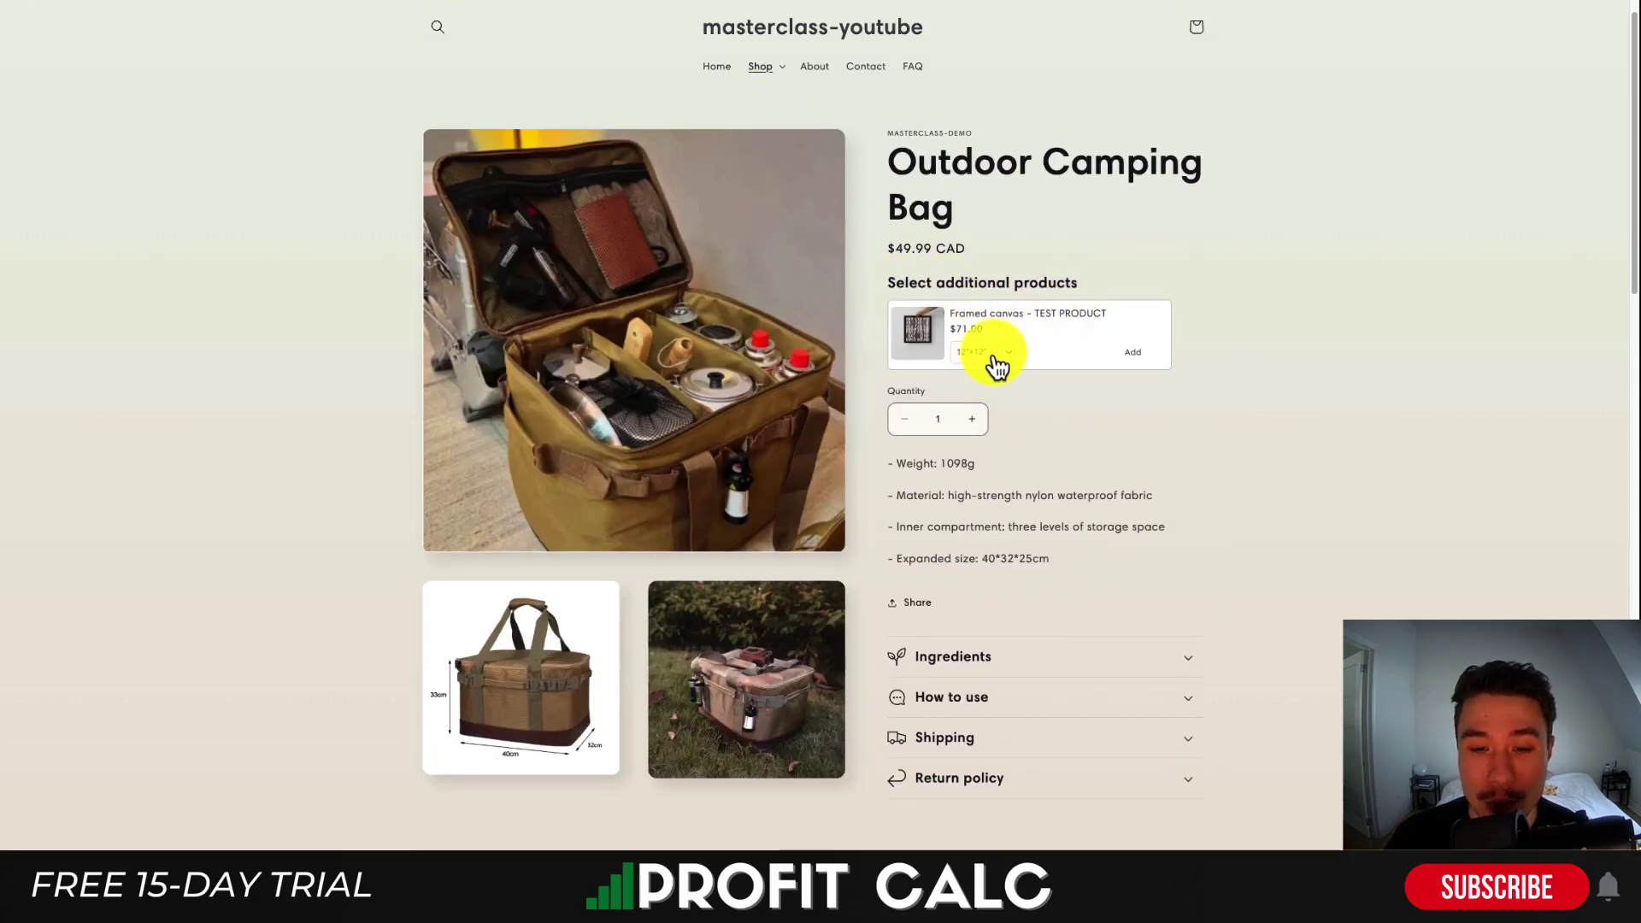
pyautogui.moveTo(936, 283); pyautogui.dragTo(1068, 290)
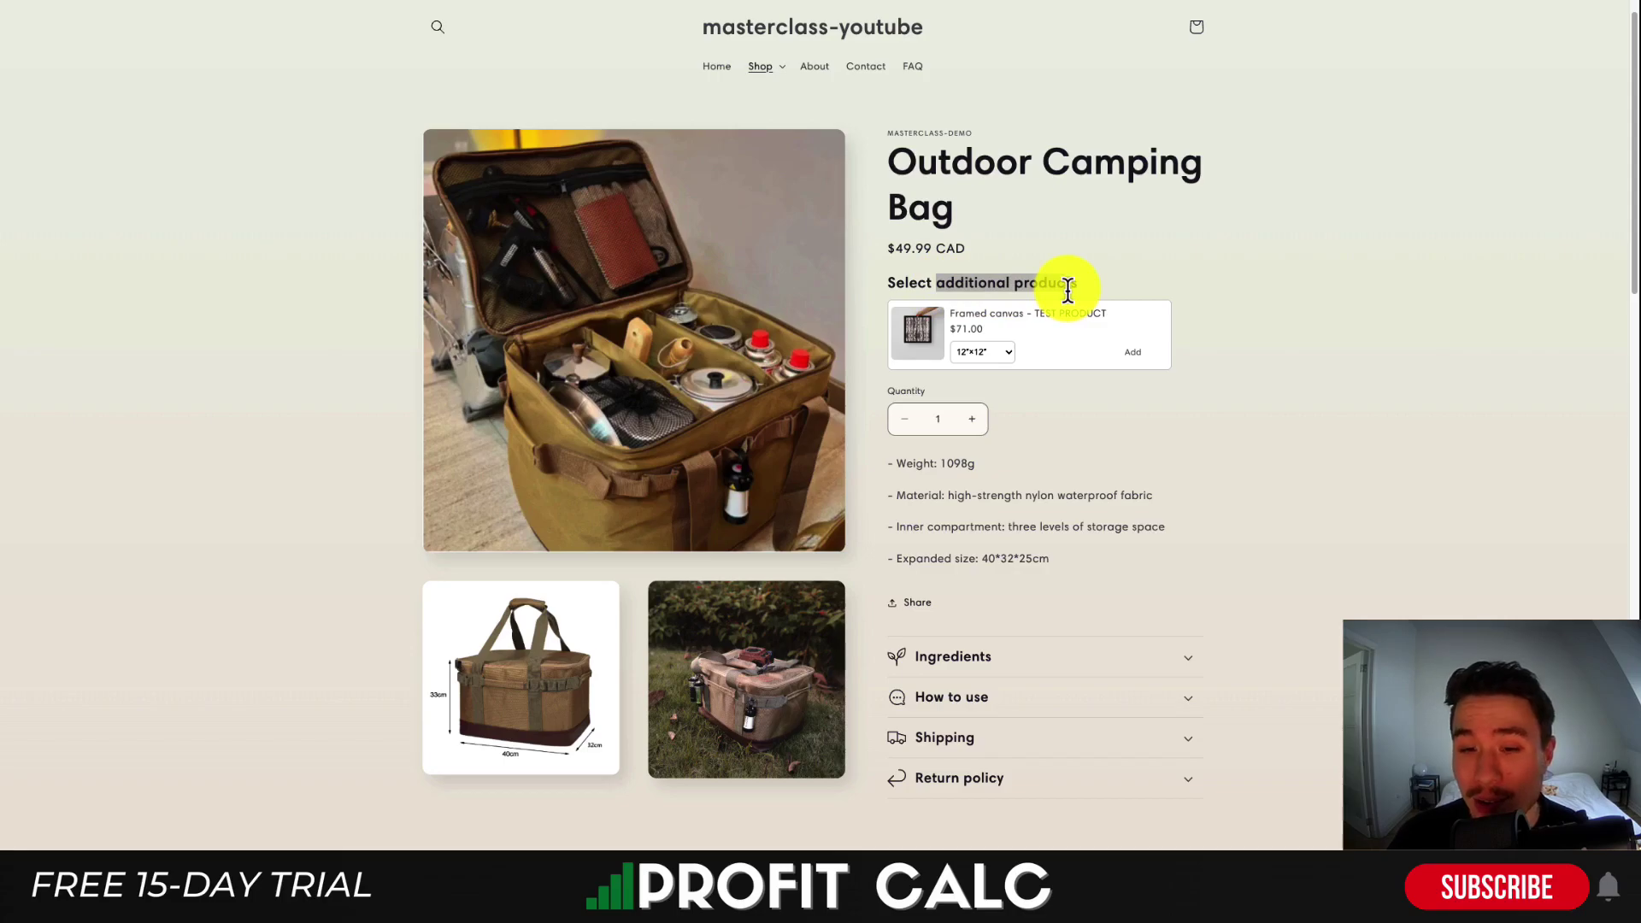
# Pick the 12"x16" size for the Framed canvas add-on and add it.
pyautogui.click(982, 351)
pyautogui.click(974, 368)
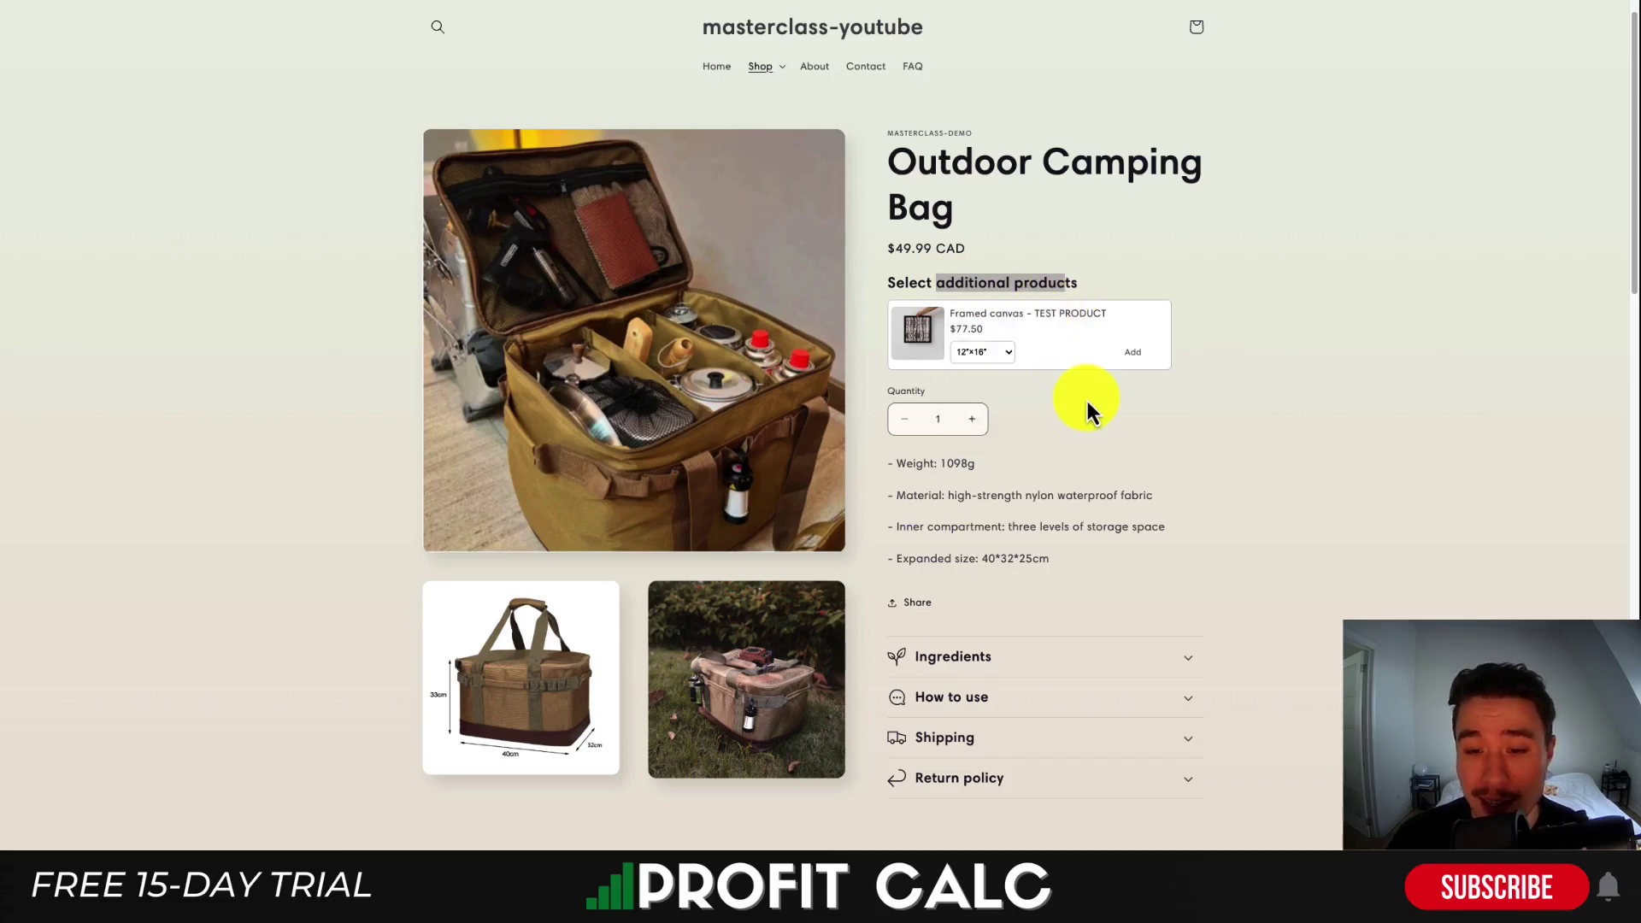
pyautogui.click(1132, 351)
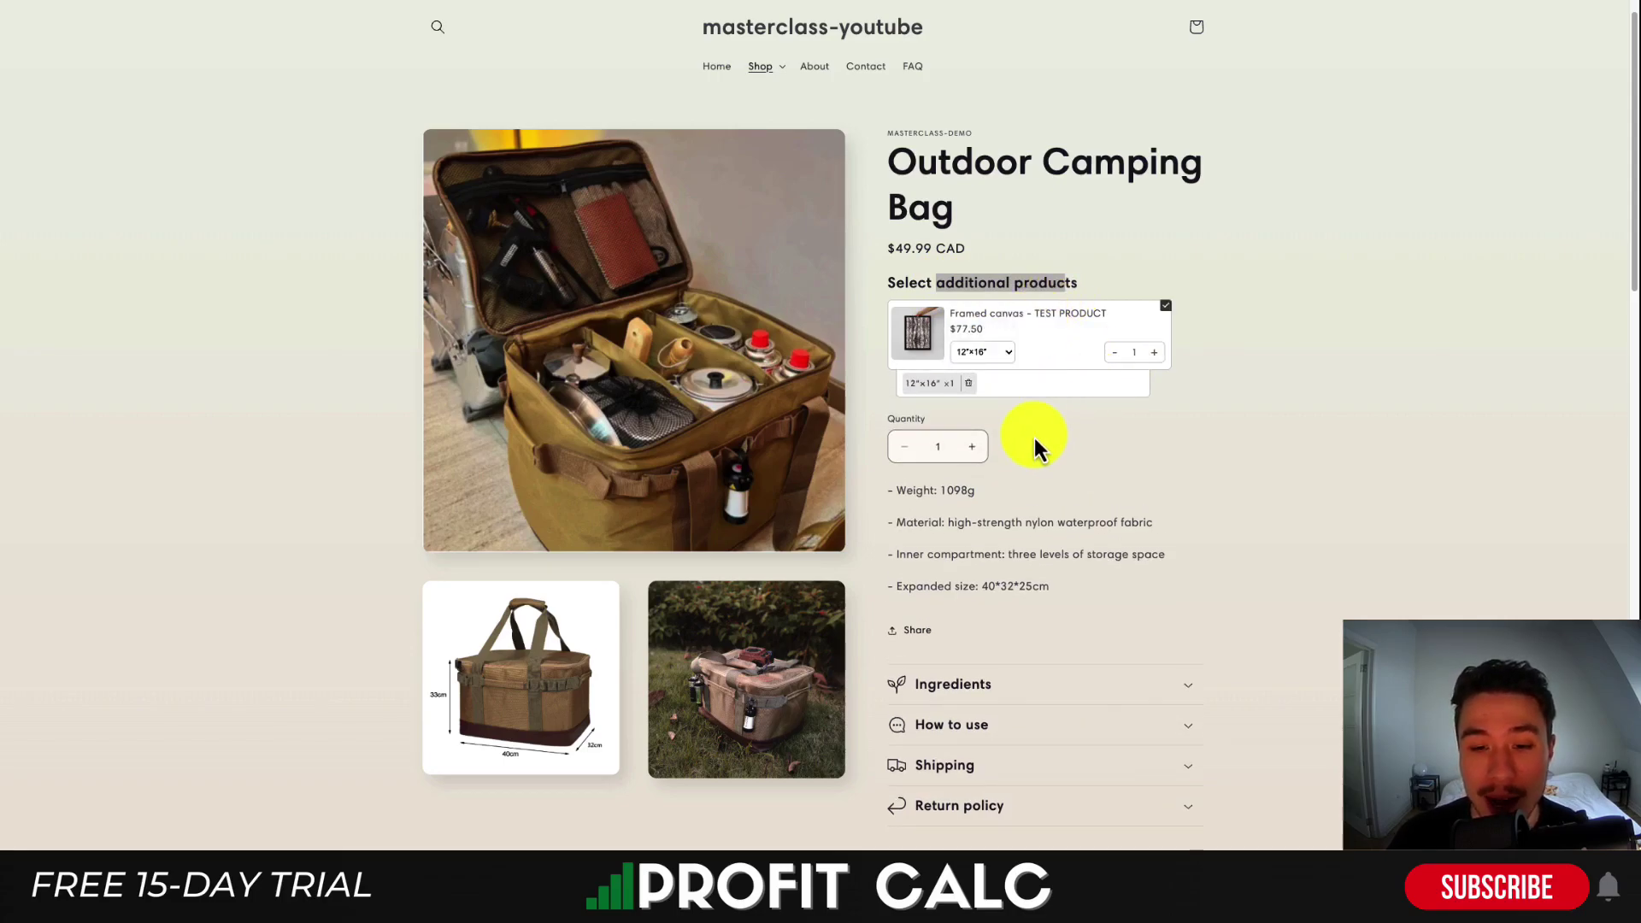
pyautogui.click(915, 480)
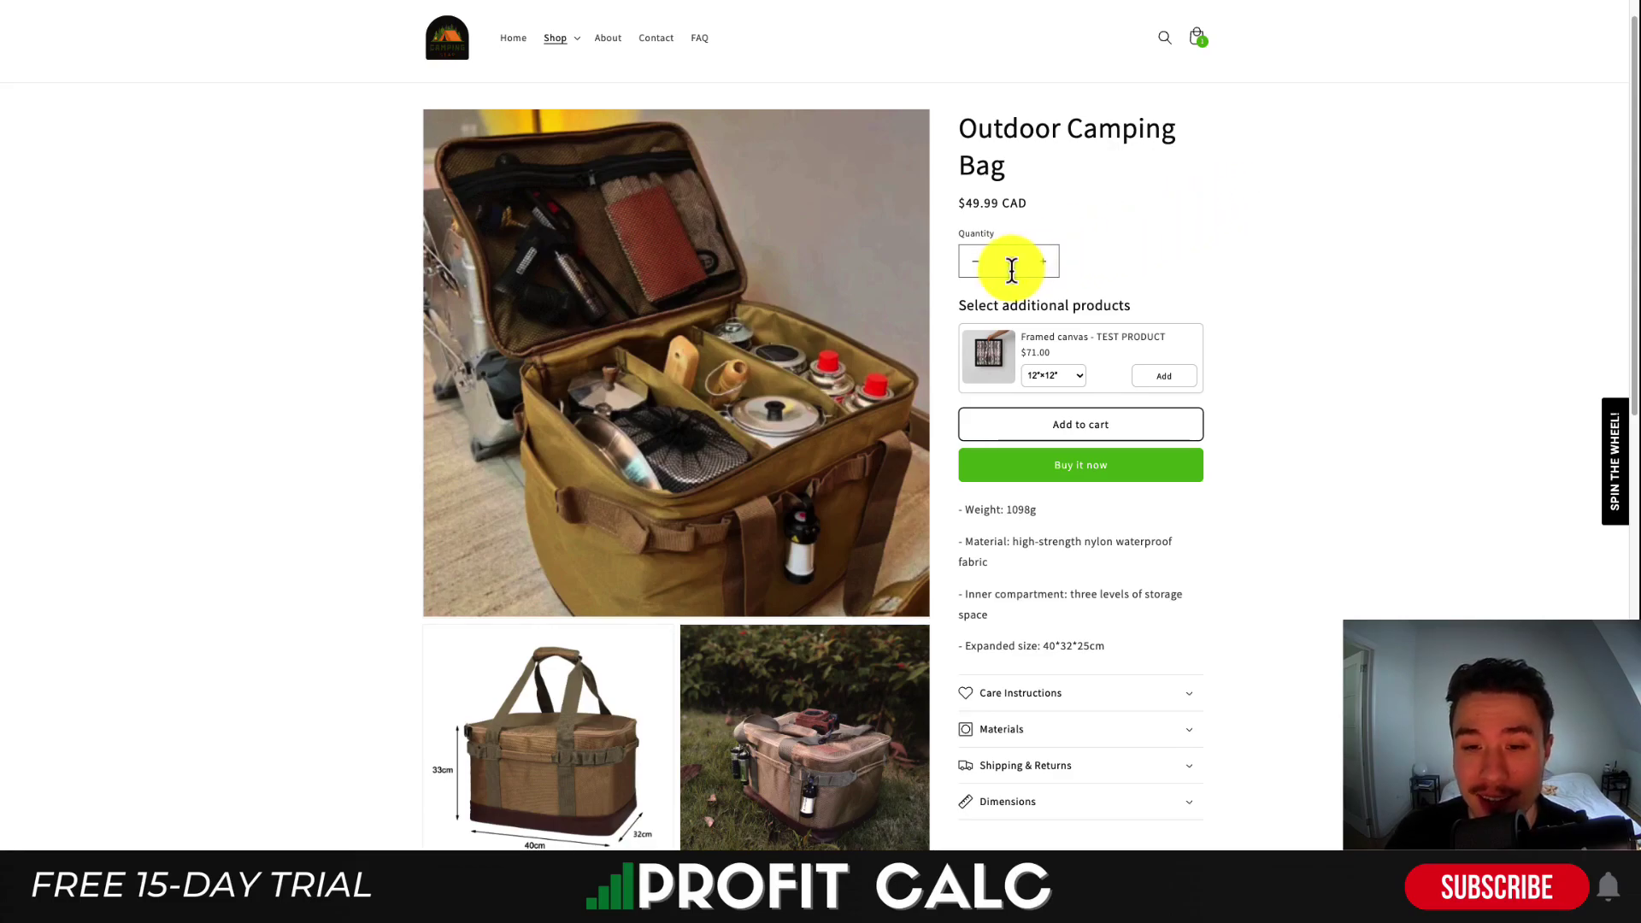
# Scroll down to the Care Instructions heading and bring up its context menu.
pyautogui.scroll(-1, 1088, 370)
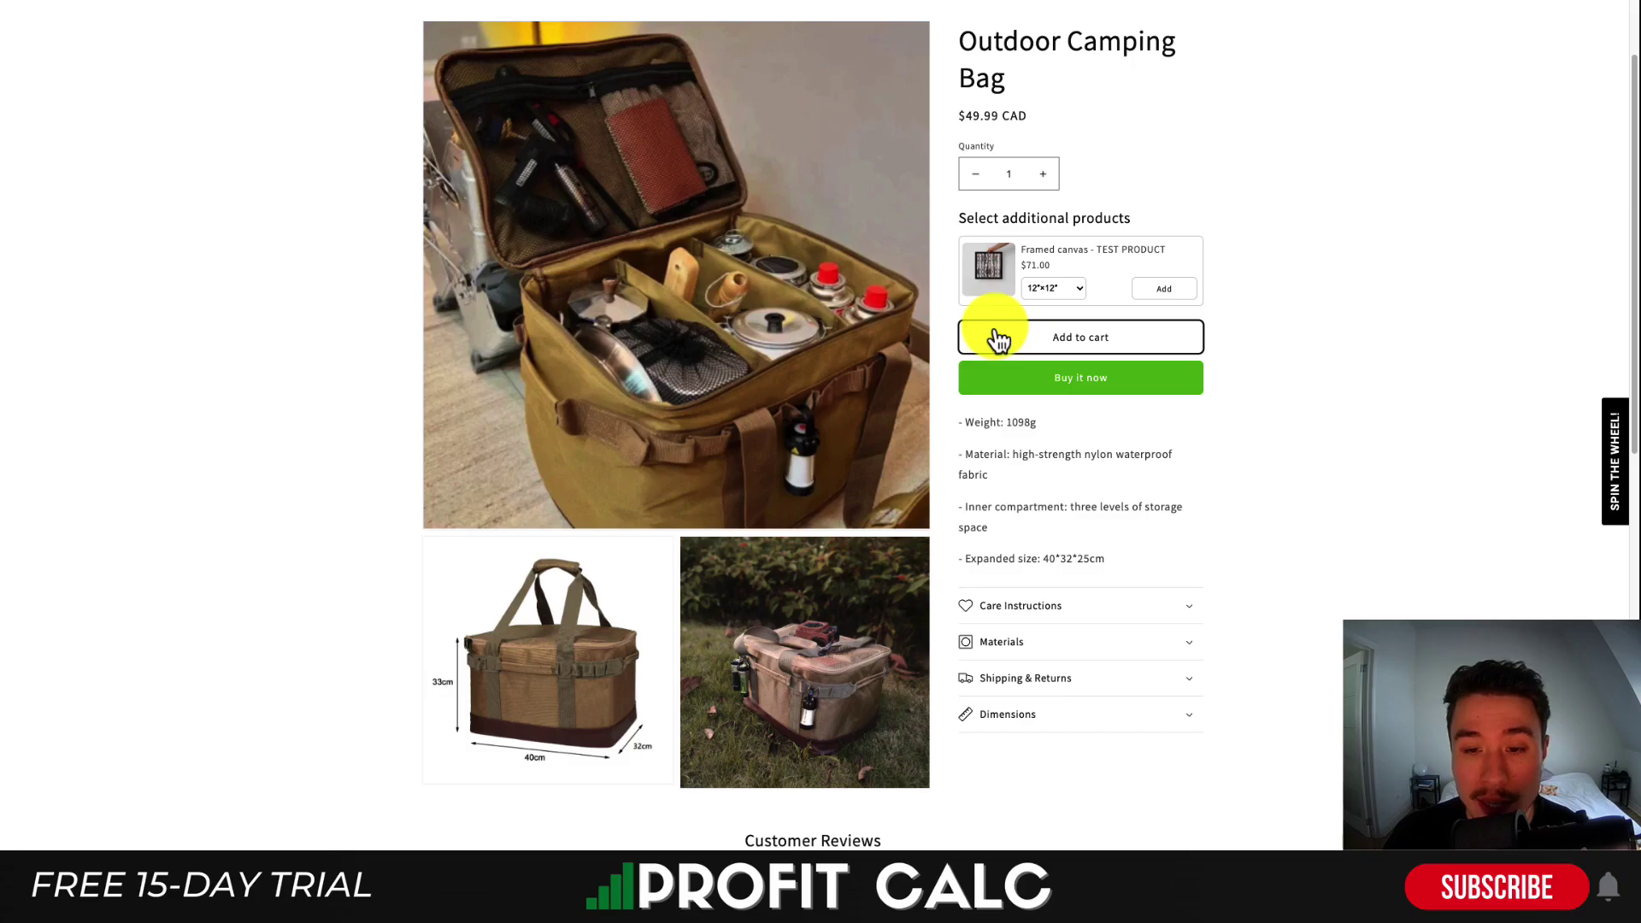
pyautogui.scroll(-1, 995, 367)
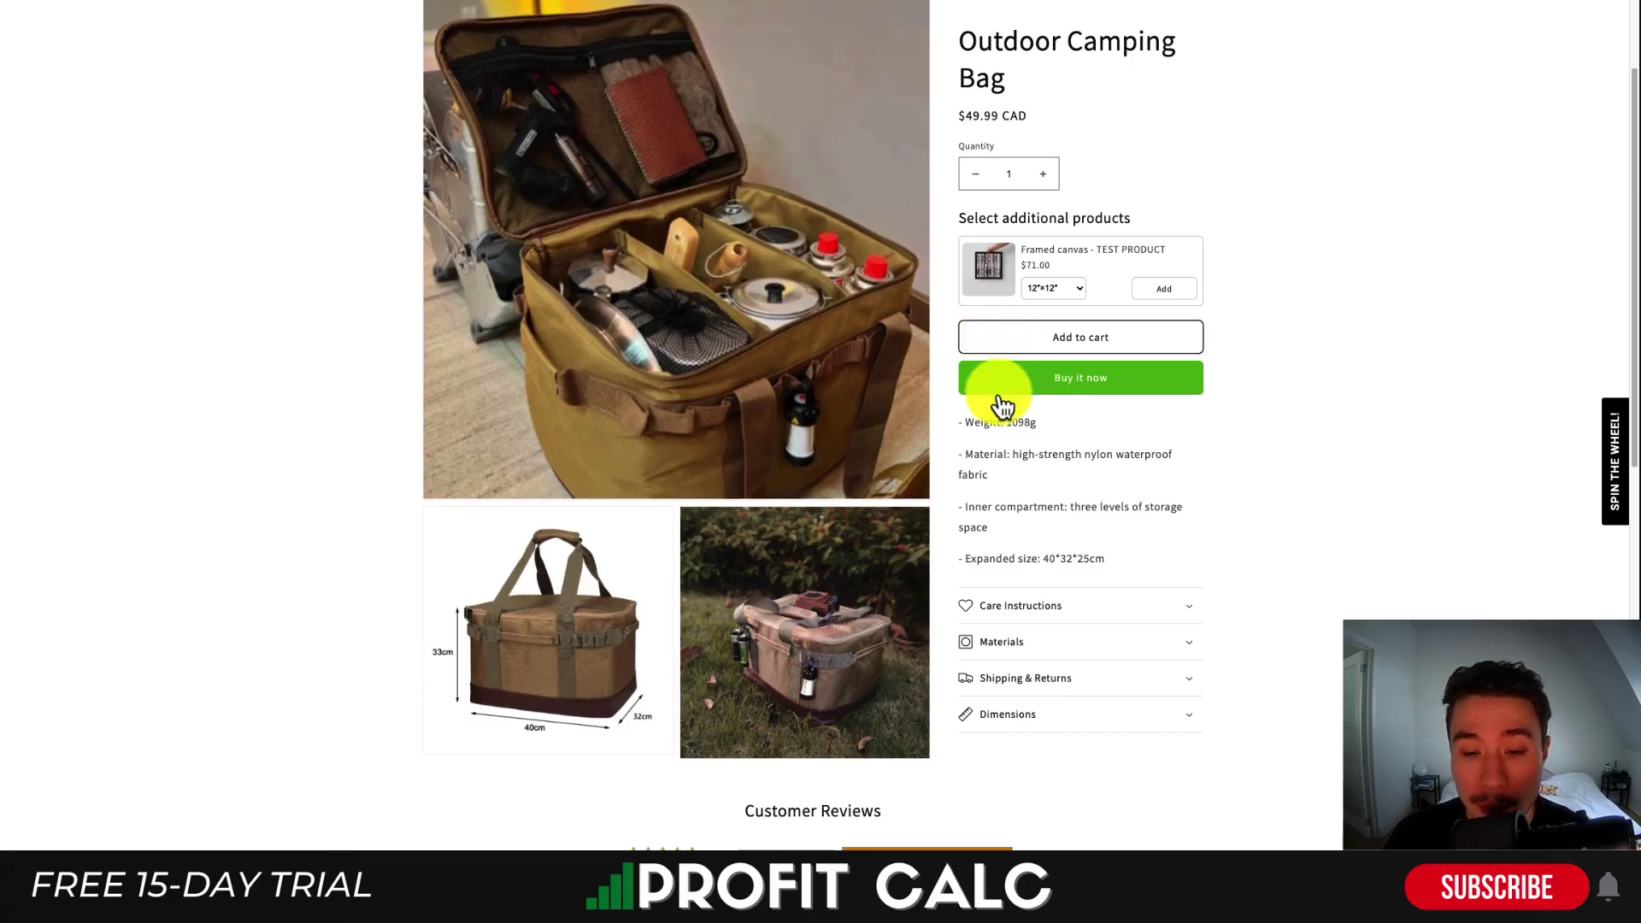
pyautogui.rightClick(992, 613)
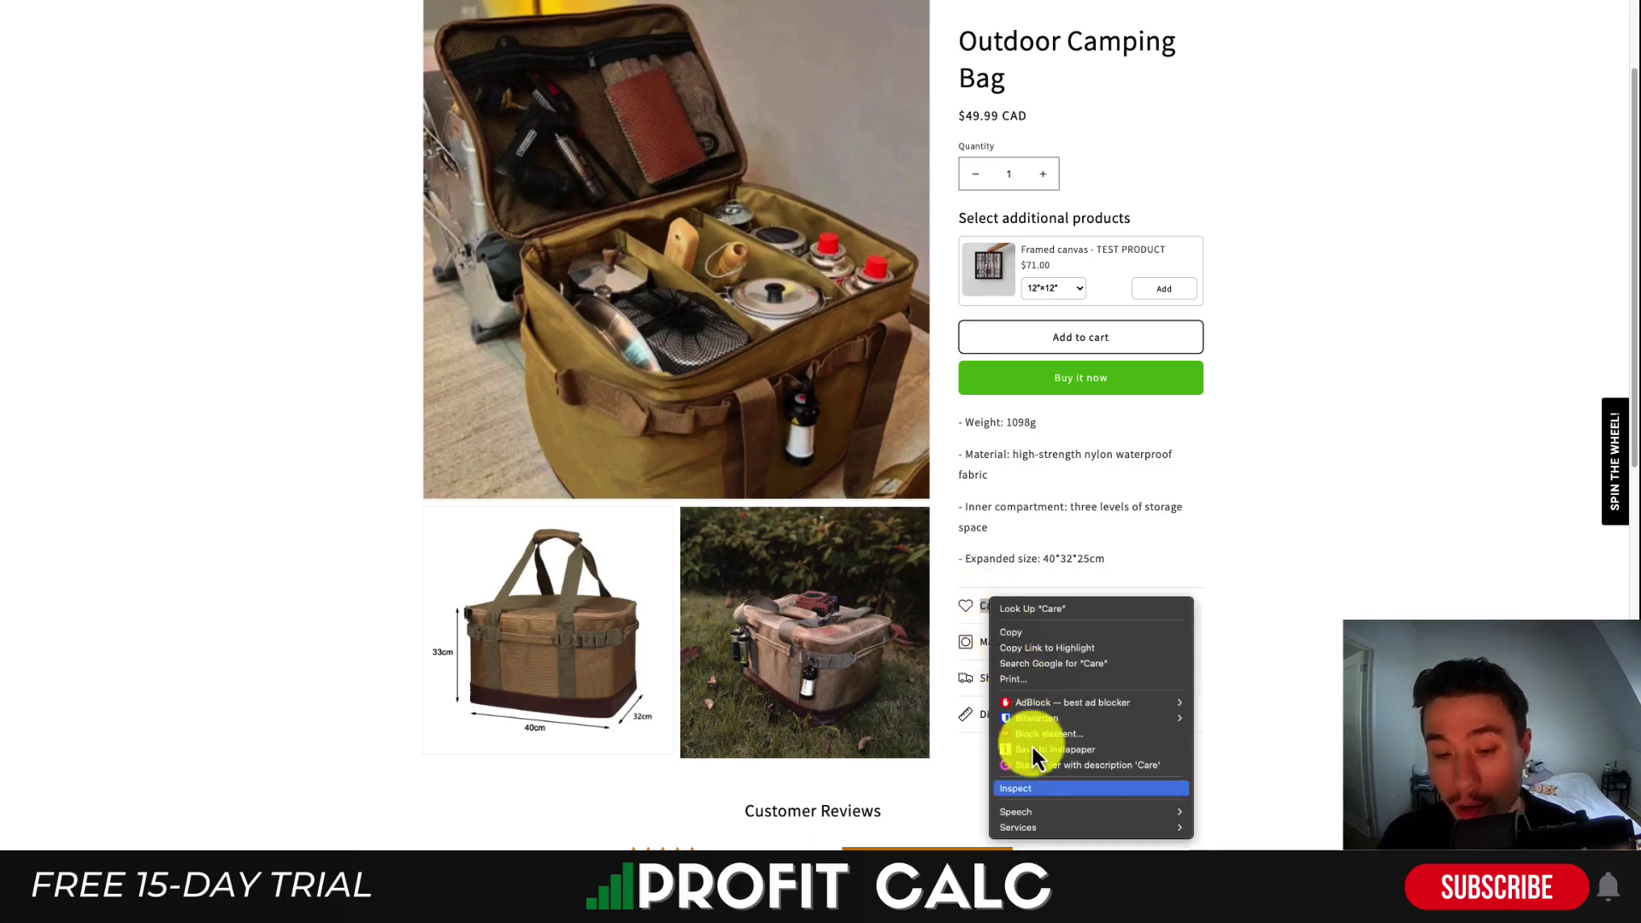
pyautogui.click(1044, 787)
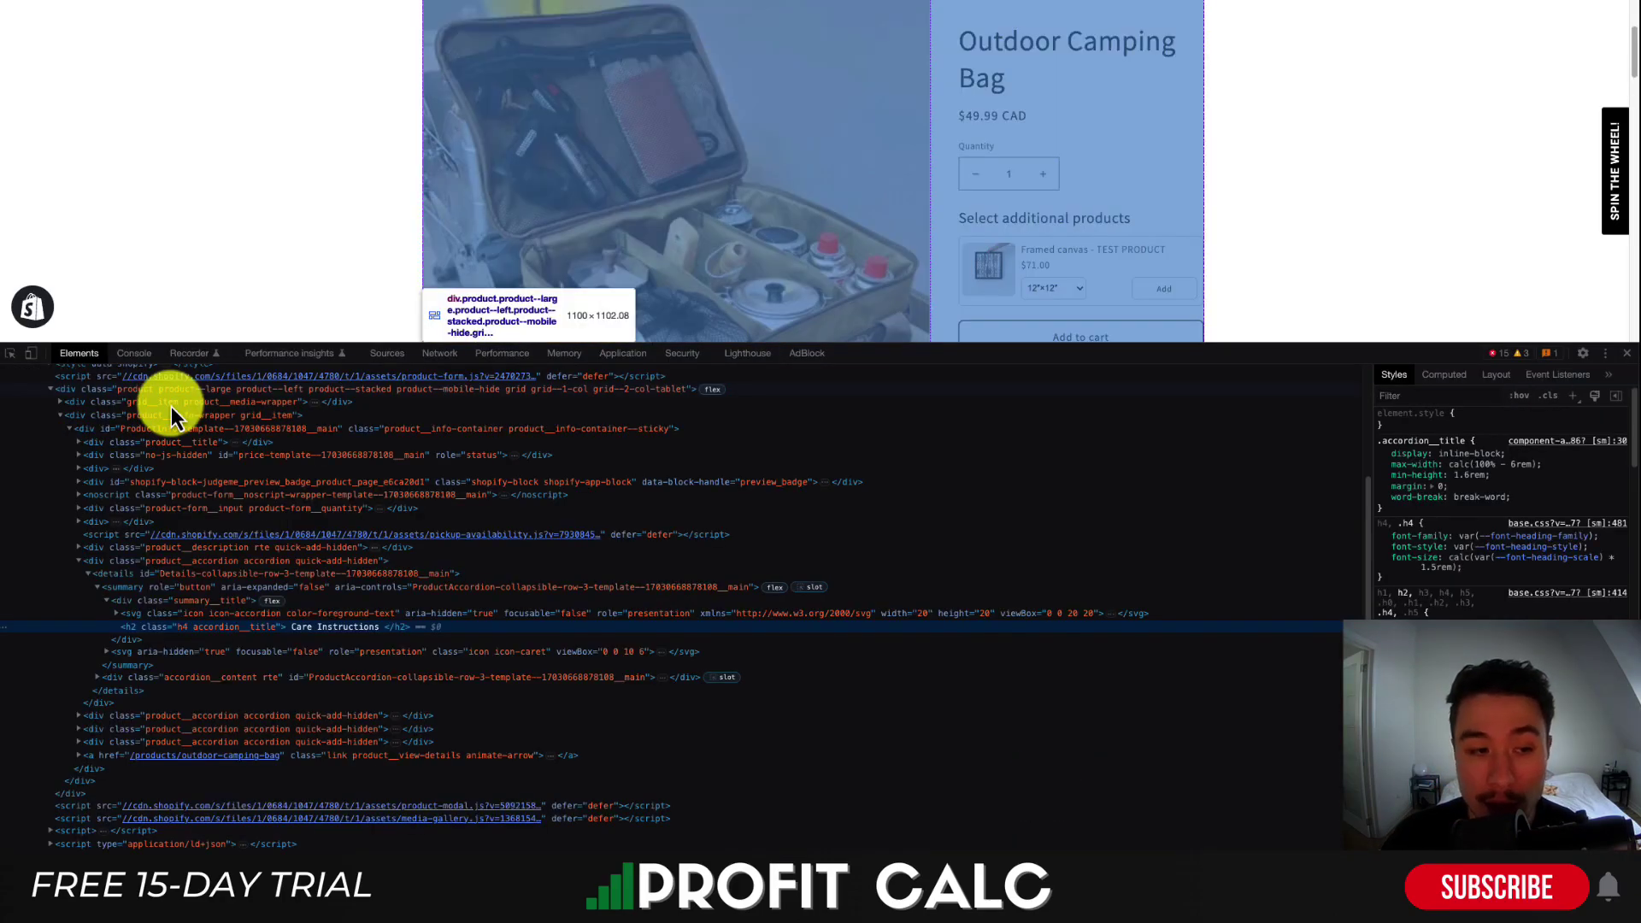
pyautogui.scroll(-1, 167, 436)
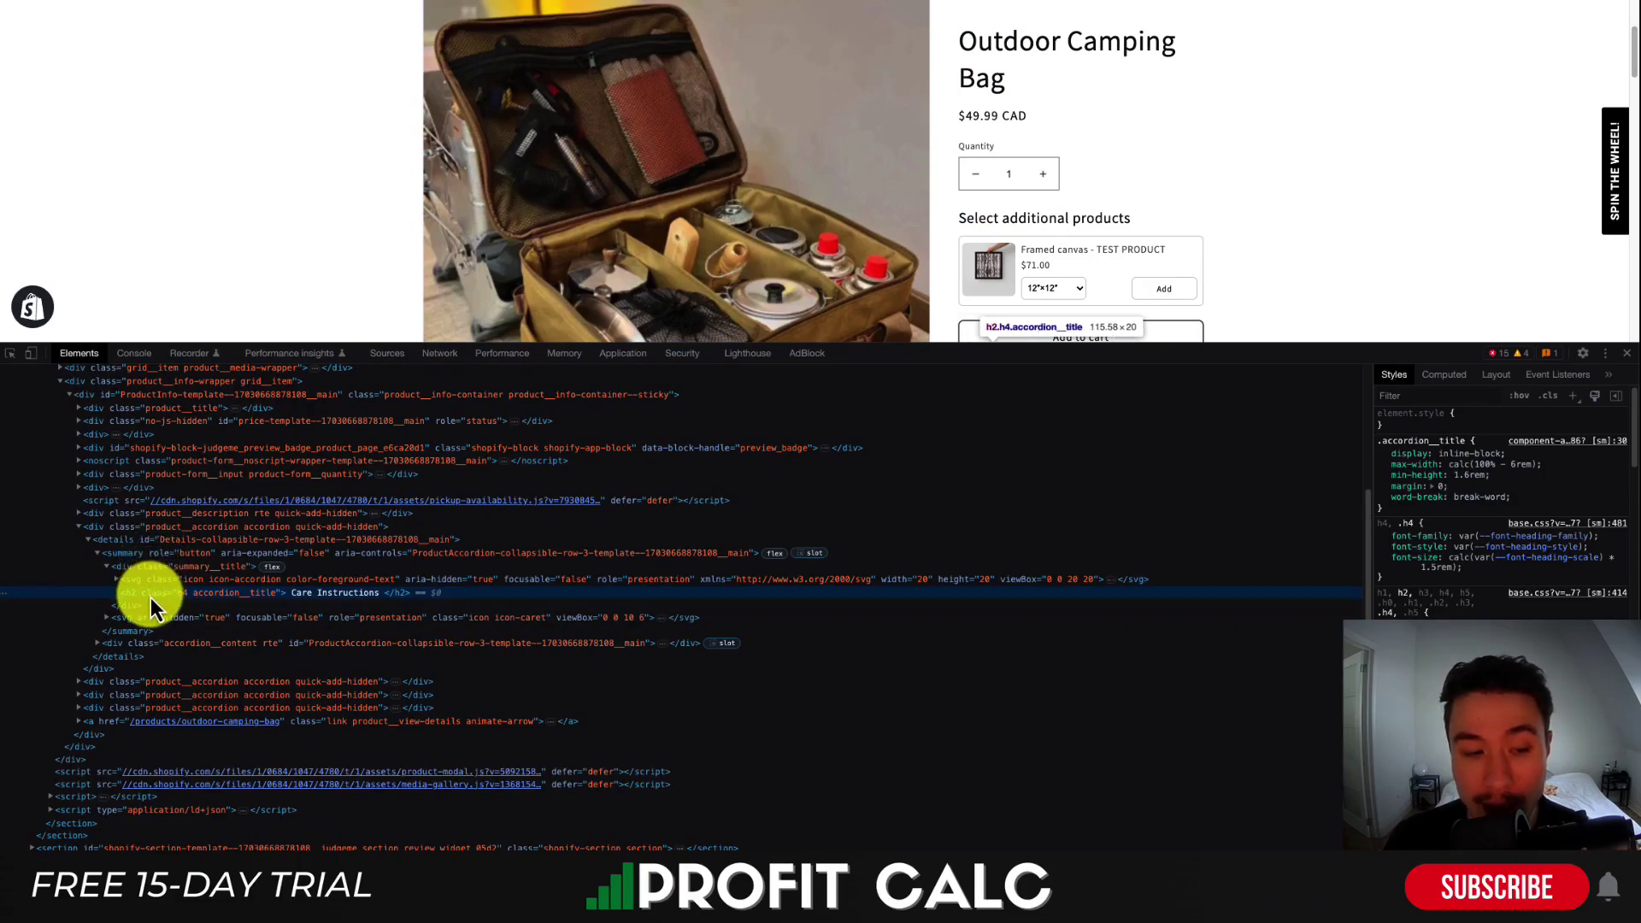
pyautogui.click(200, 599)
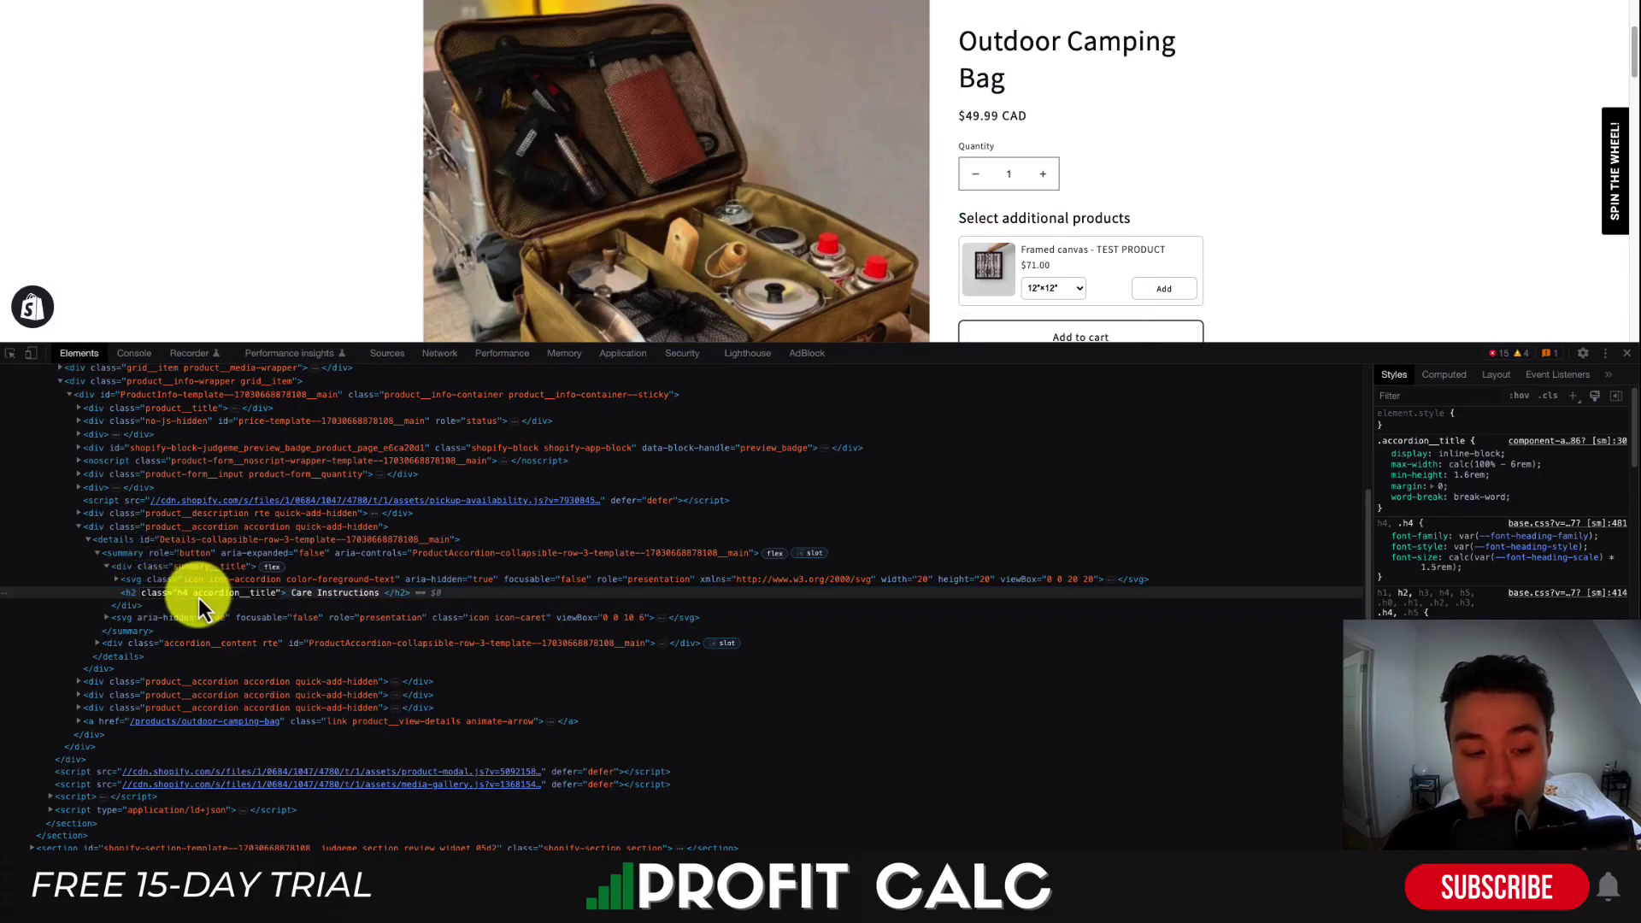
pyautogui.click(246, 583)
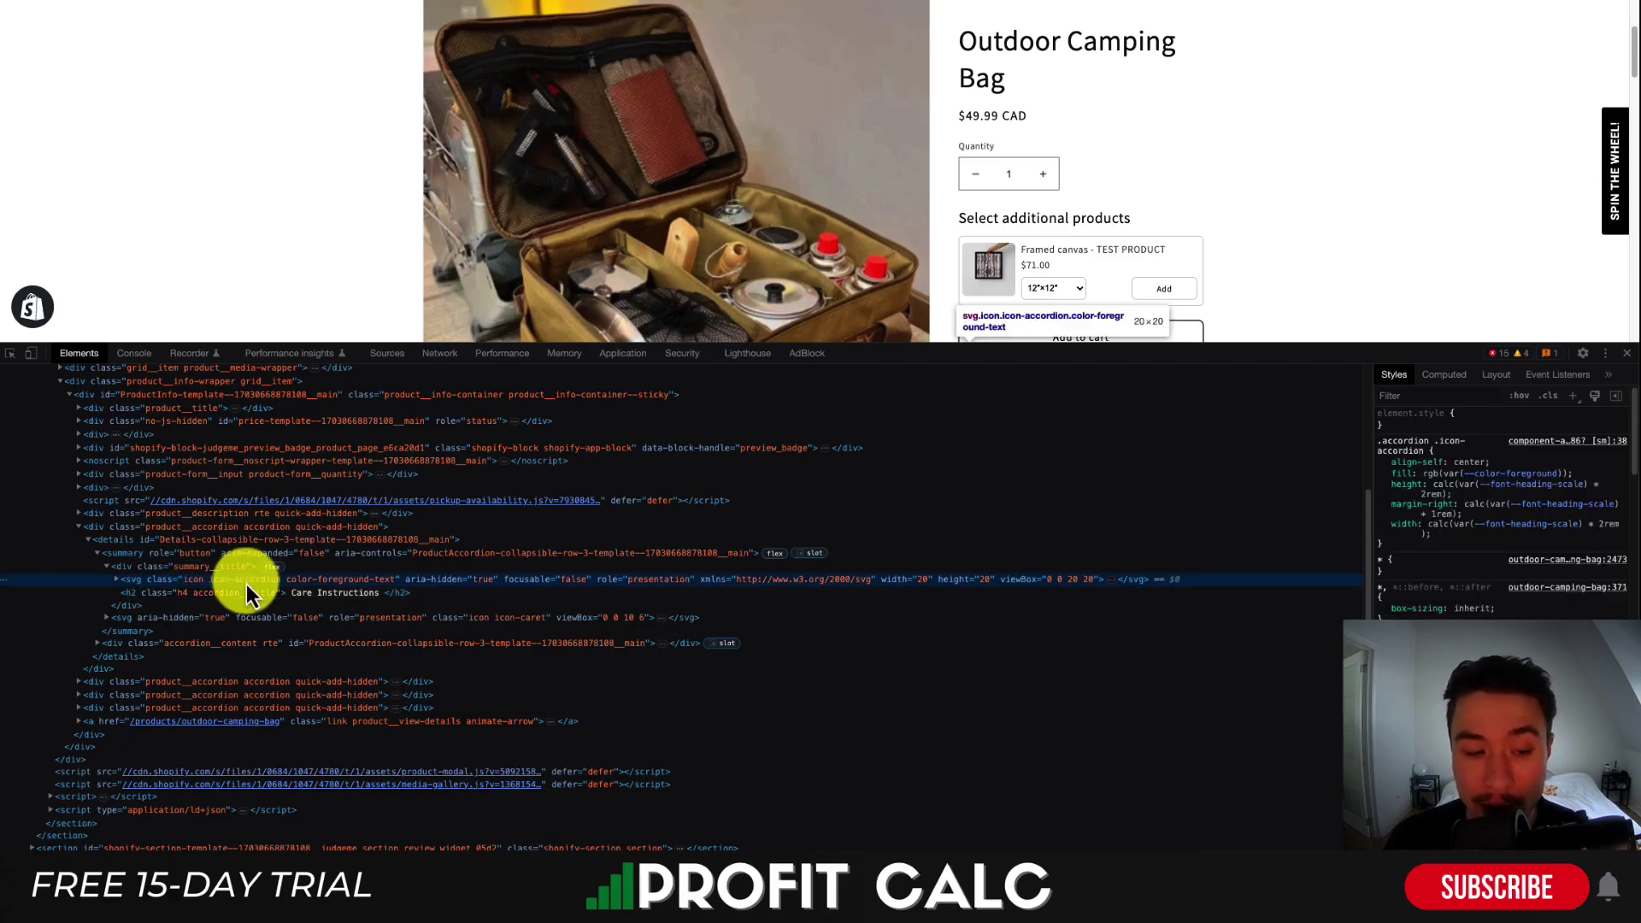
pyautogui.click(171, 571)
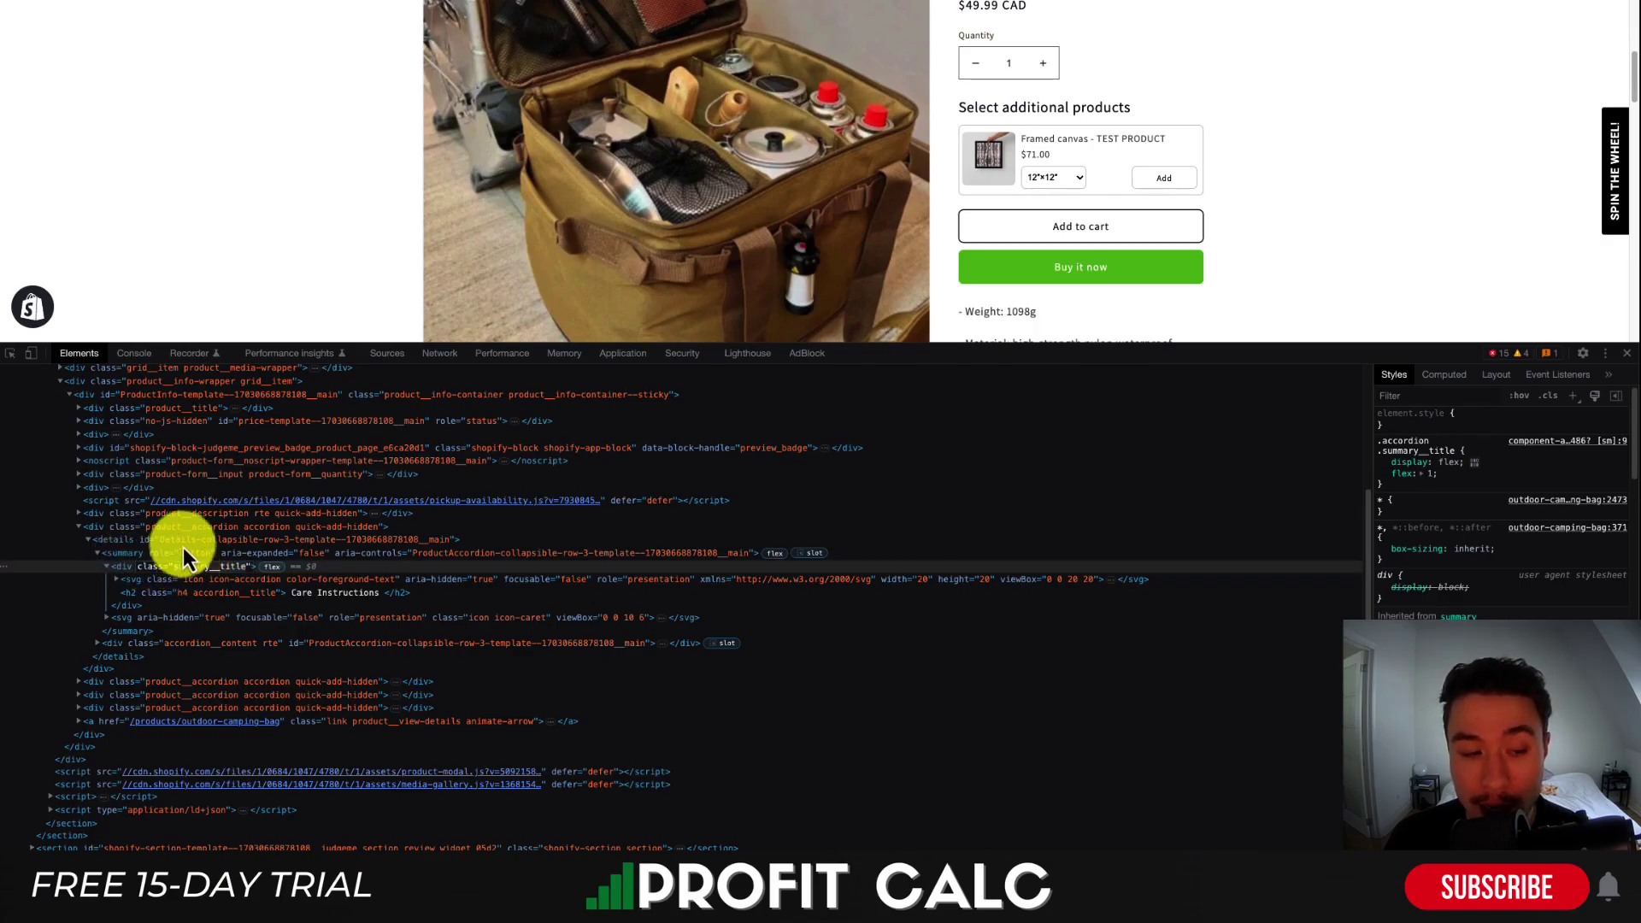
pyautogui.click(178, 514)
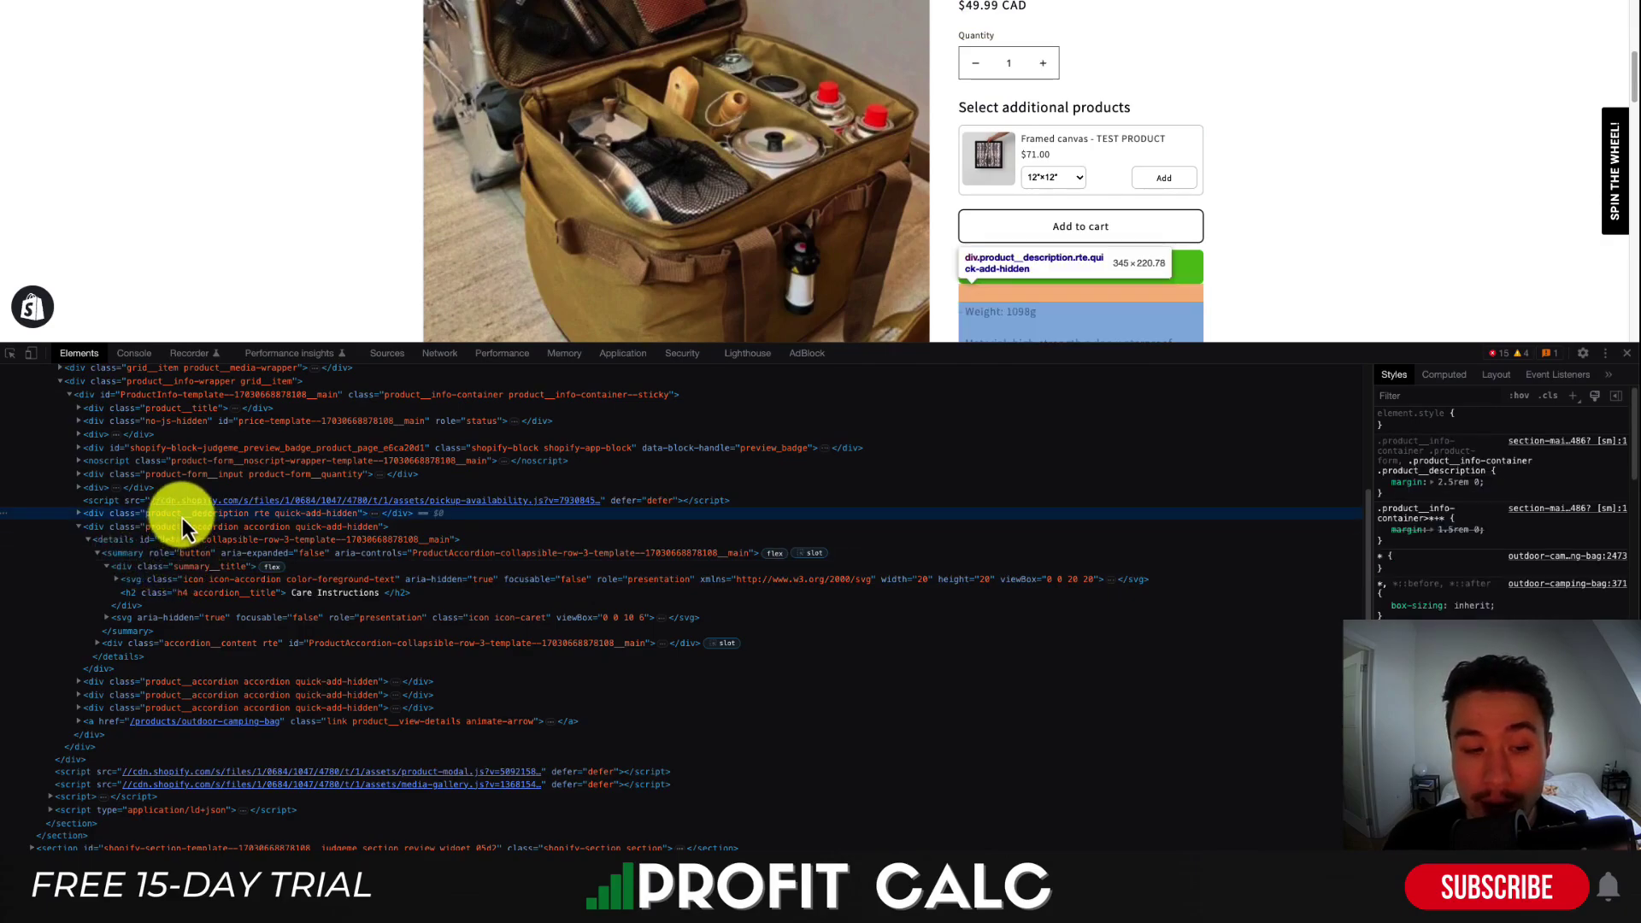
pyautogui.click(1313, 282)
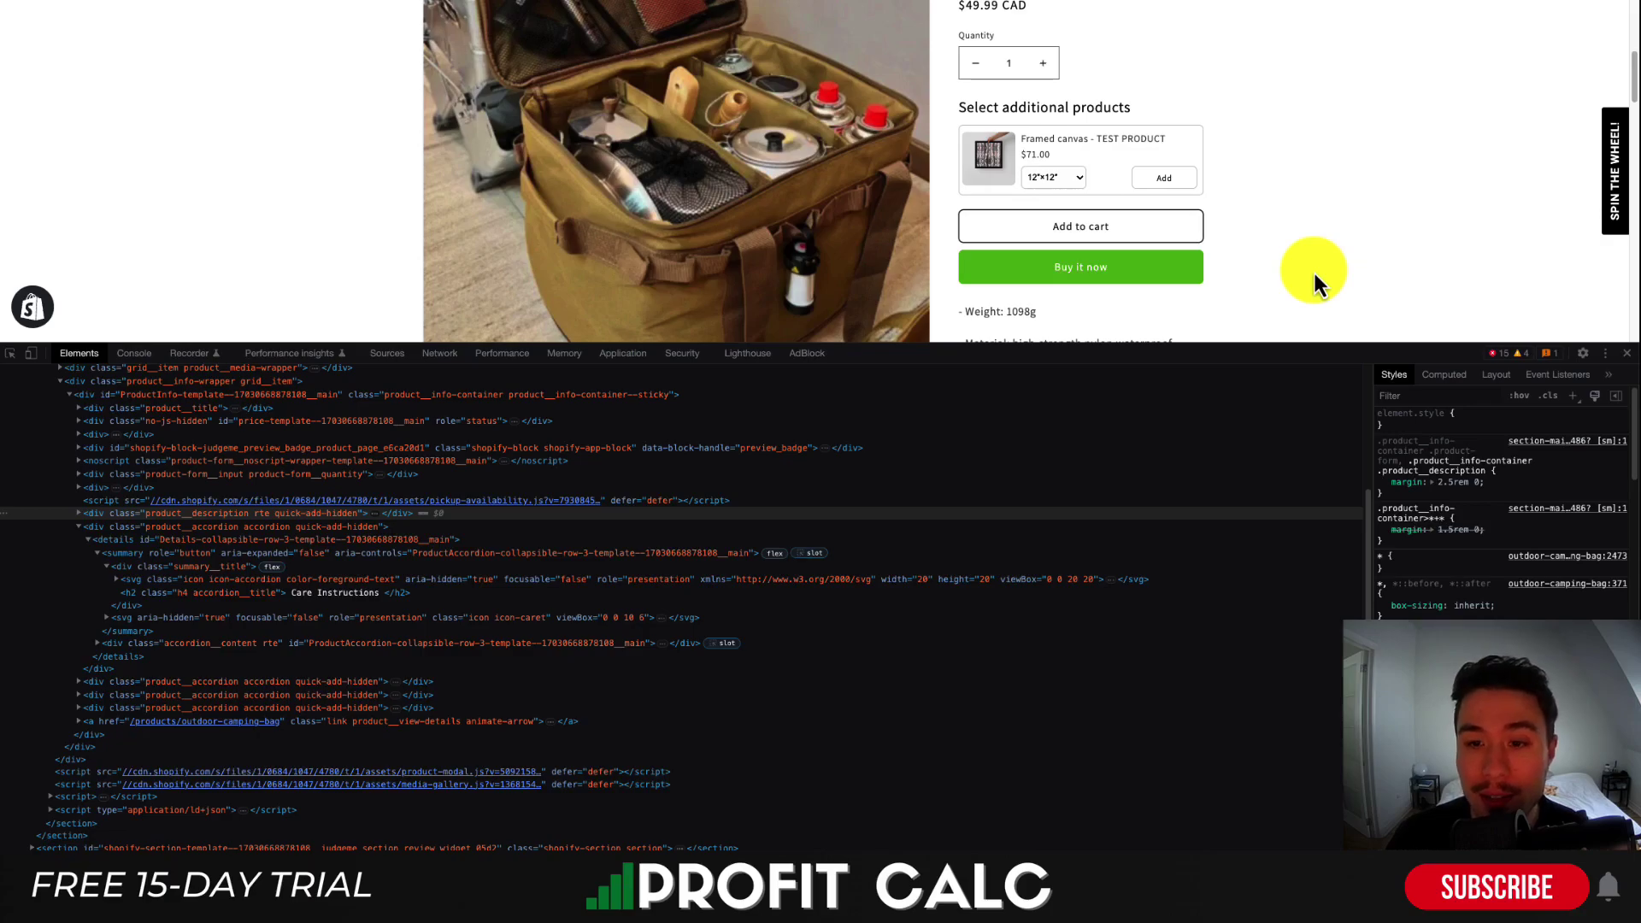
pyautogui.click(1627, 354)
pyautogui.scroll(3, 1623, 348)
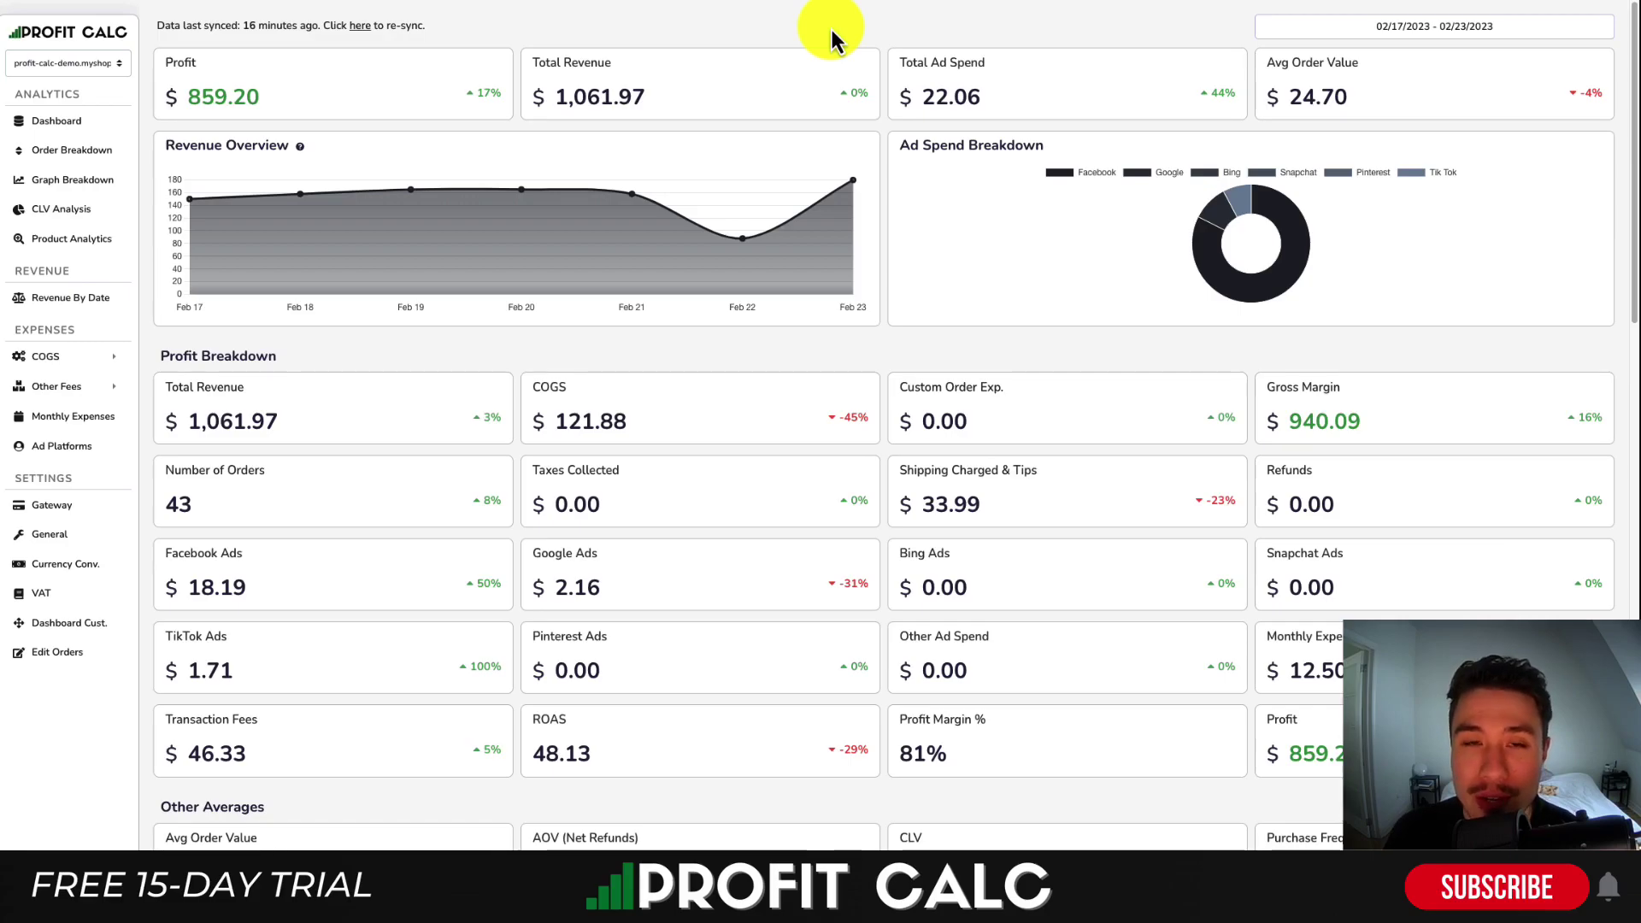
# Scroll through the Profit and Revenue Overview cards on the dashboard.
pyautogui.scroll(-1, 864, 129)
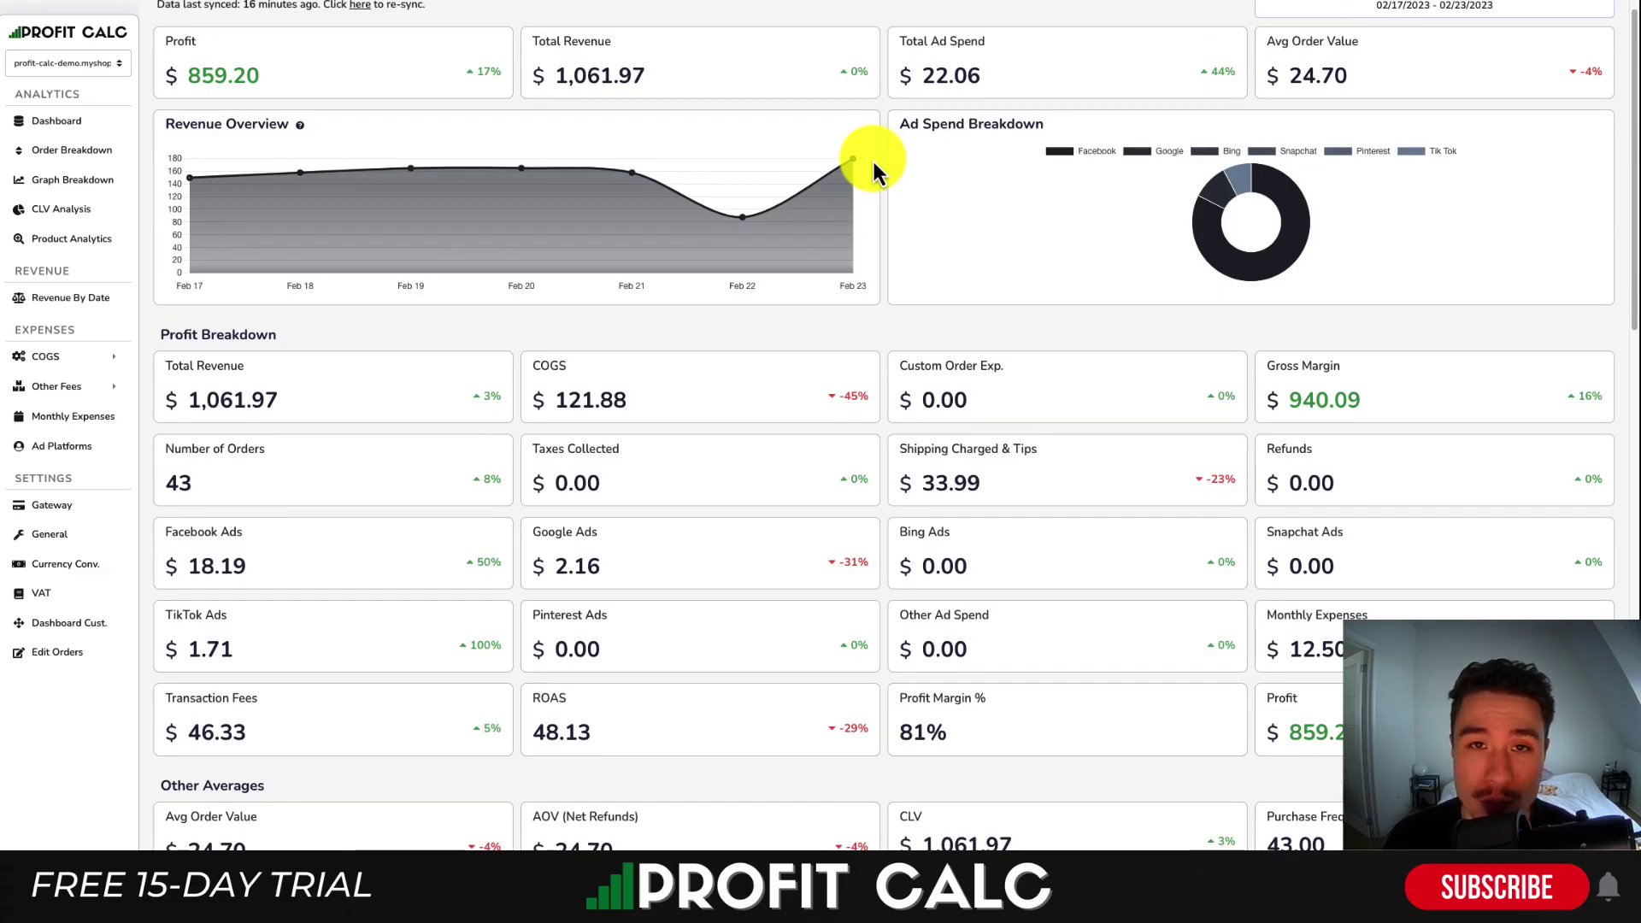
pyautogui.scroll(1, 878, 171)
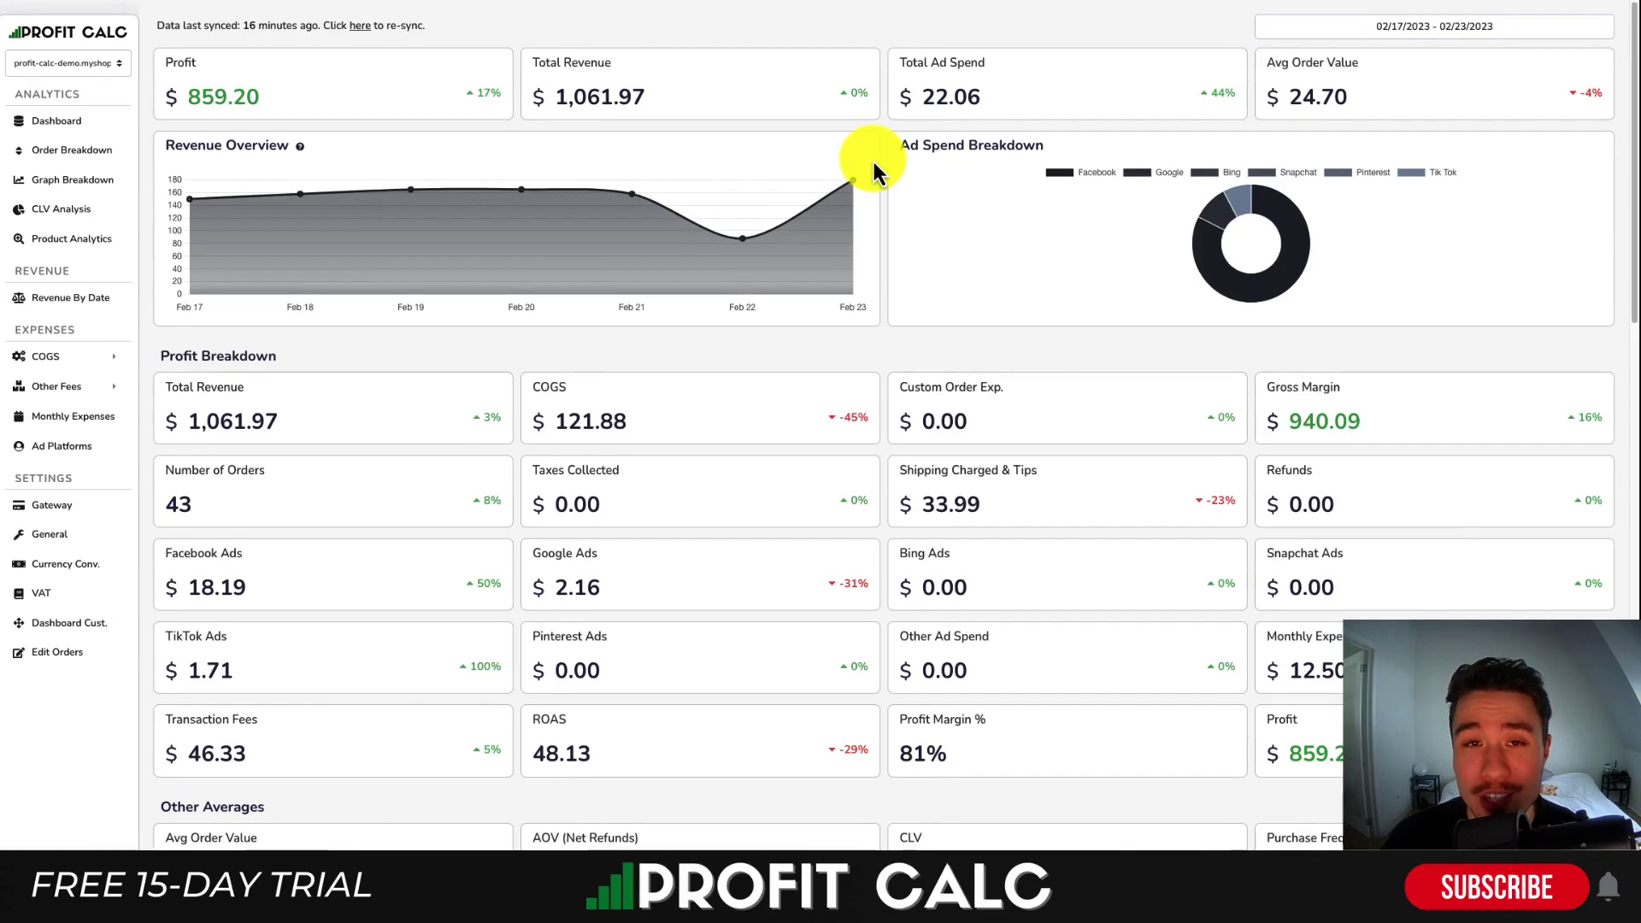